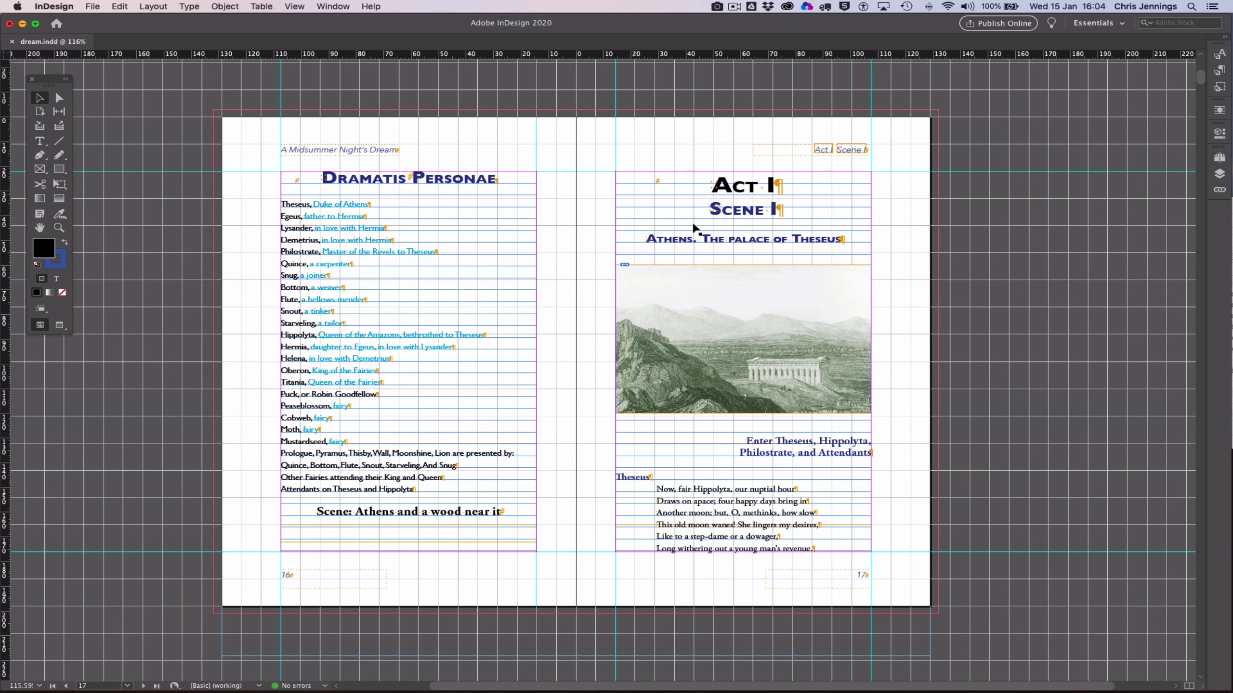
# Step: Examine the export tagging settings of the scene paragraph style
pyautogui.click(1220, 72)
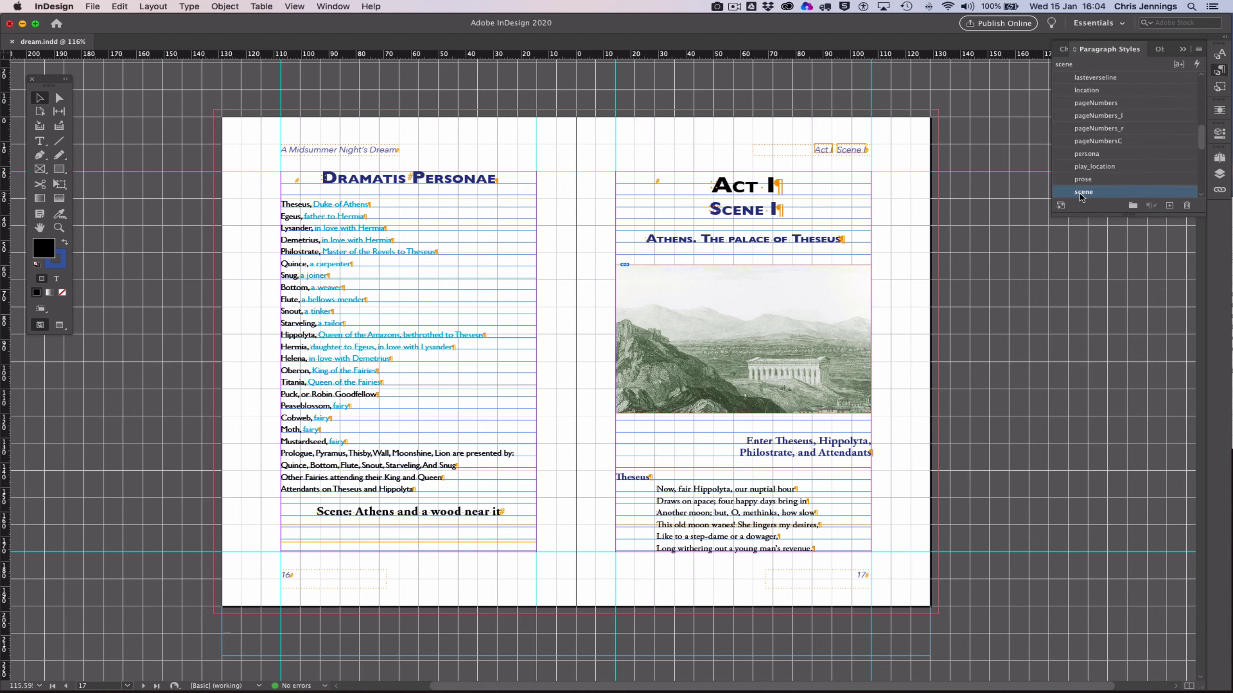
pyautogui.doubleClick(1062, 192)
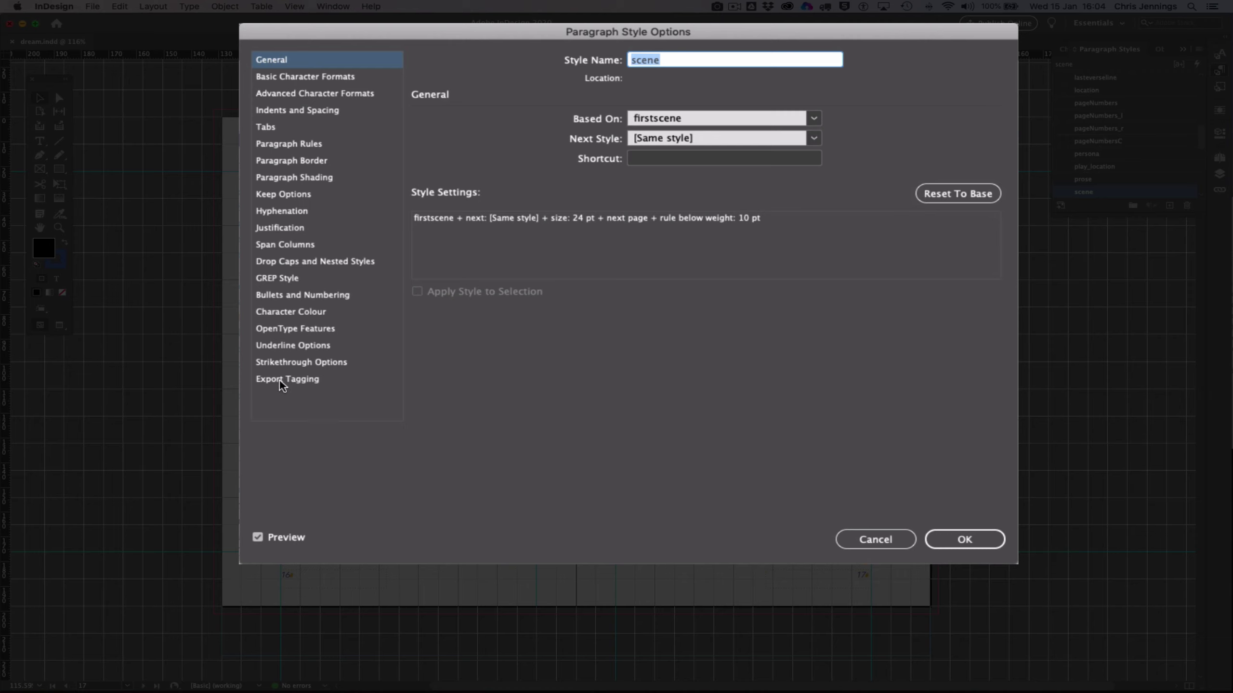
pyautogui.click(274, 380)
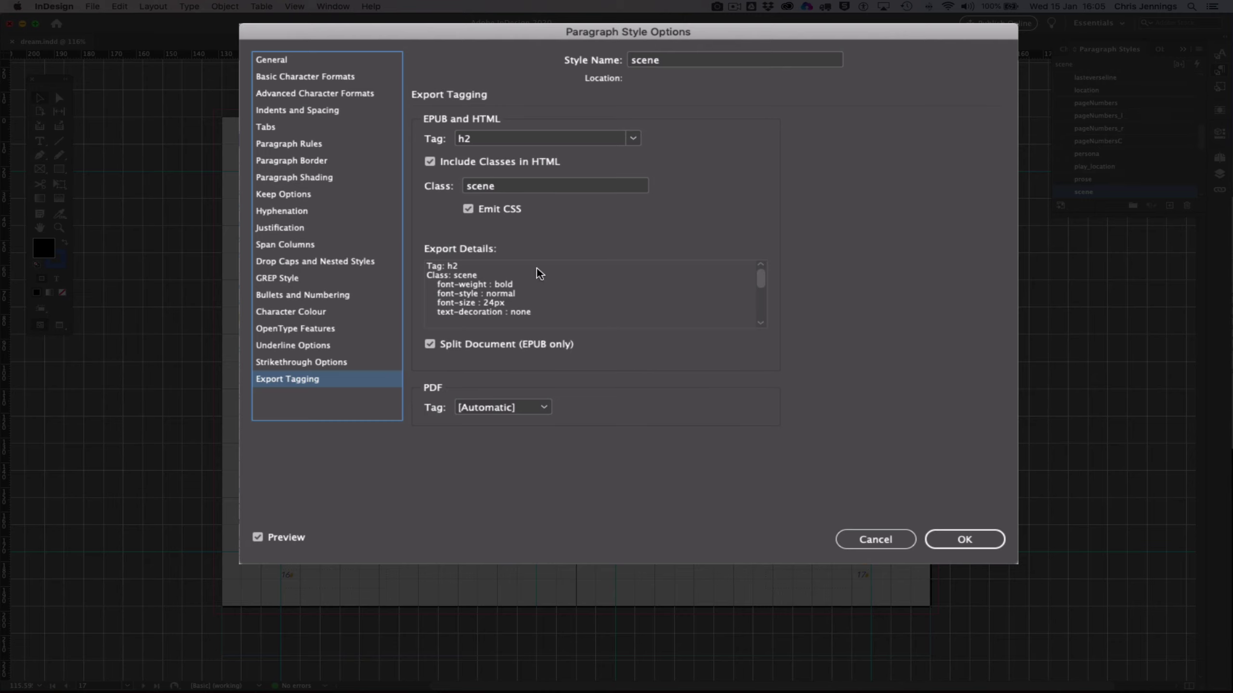
pyautogui.press('Return')
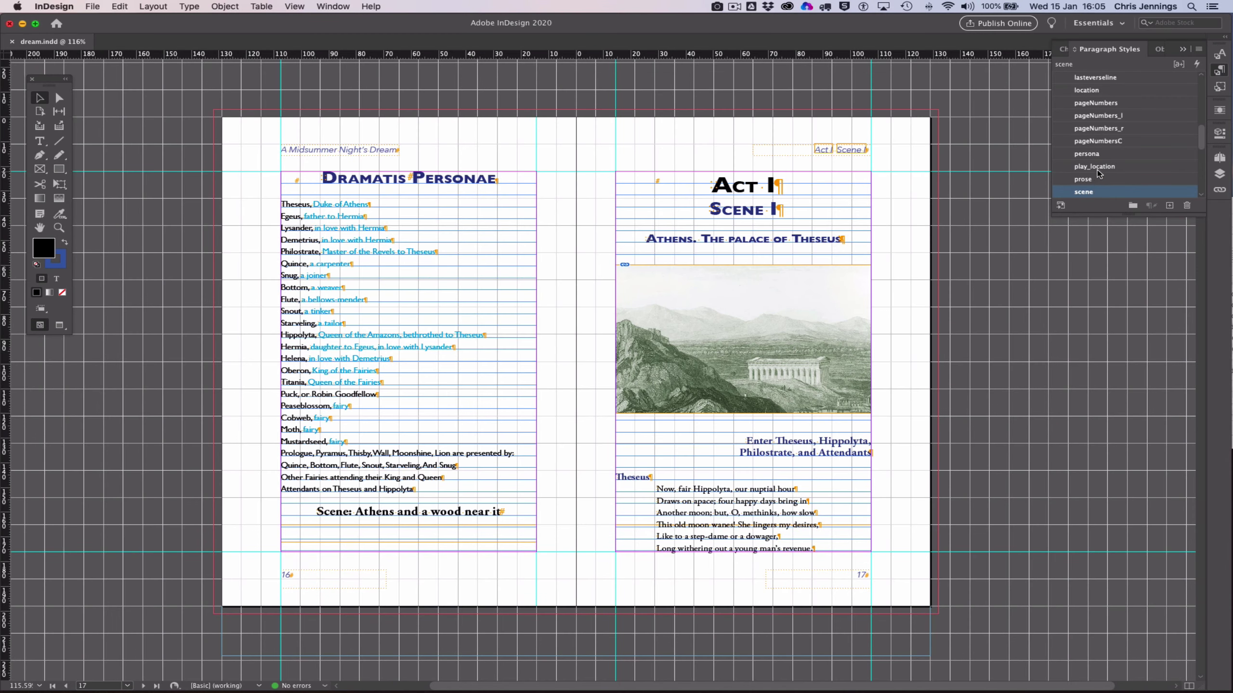
# Step: Examine the export tagging settings of the song paragraph style without changing them
pyautogui.scroll(-5, 1097, 171)
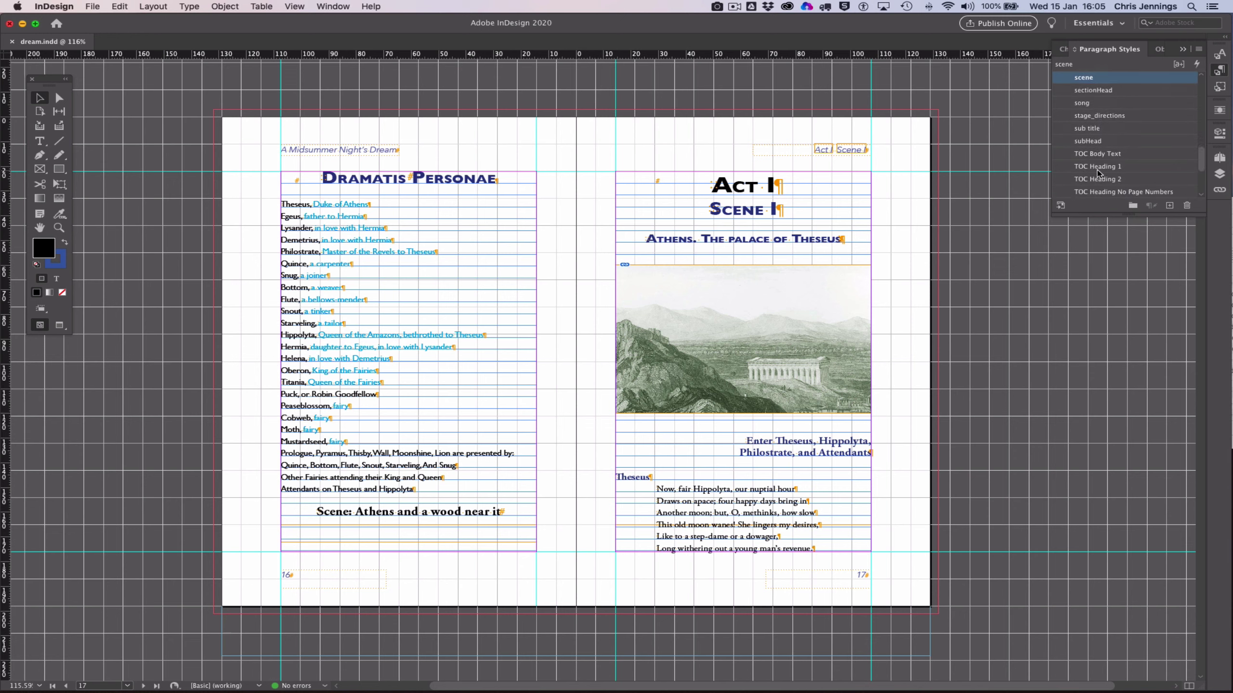
pyautogui.scroll(-4, 1098, 173)
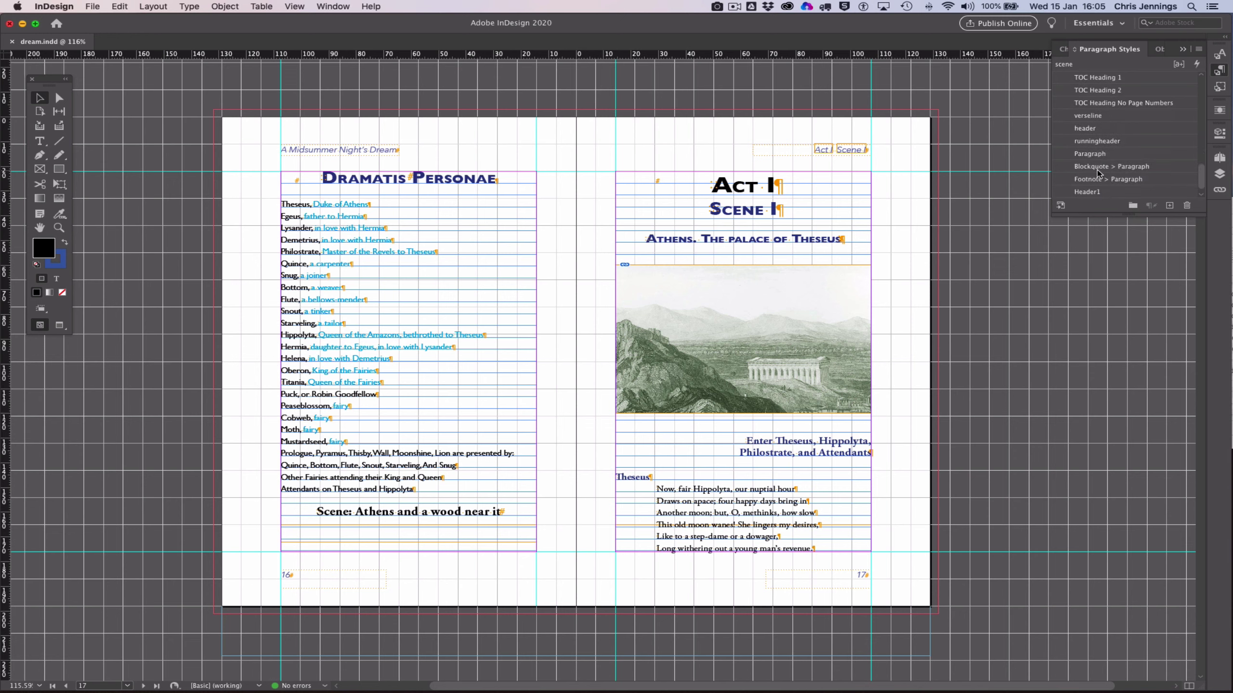
pyautogui.scroll(3, 1098, 173)
pyautogui.scroll(1, 1100, 174)
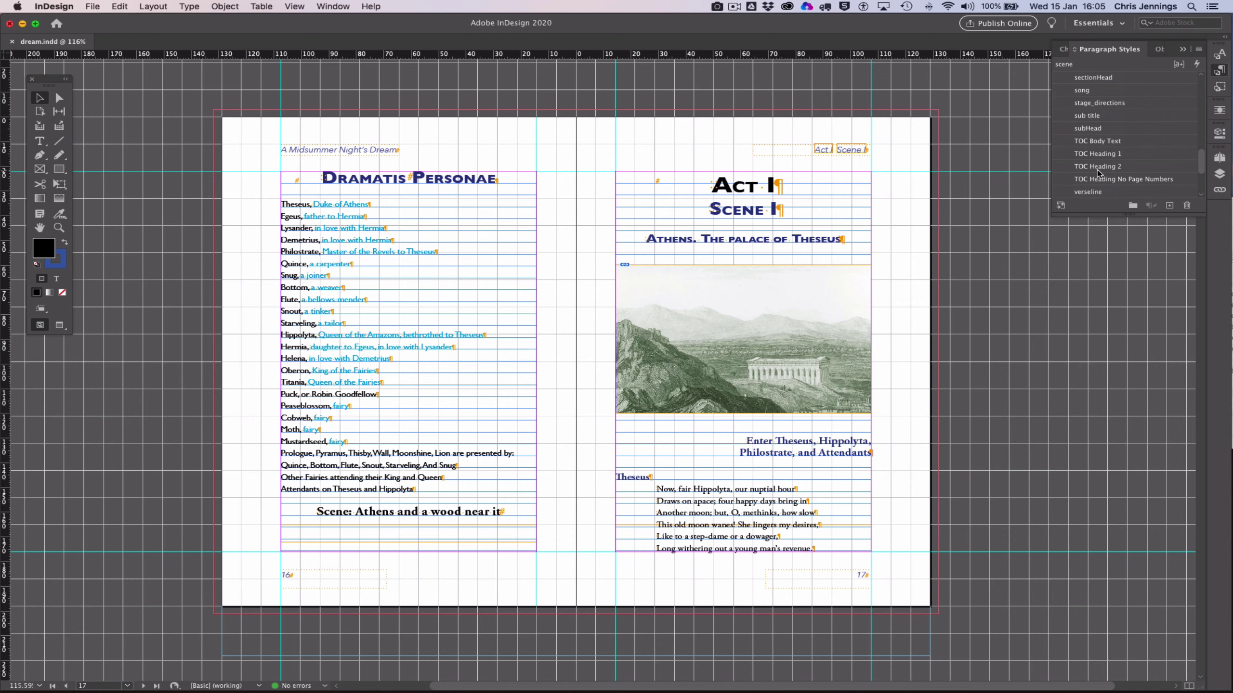
pyautogui.click(1092, 90)
pyautogui.doubleClick(1091, 90)
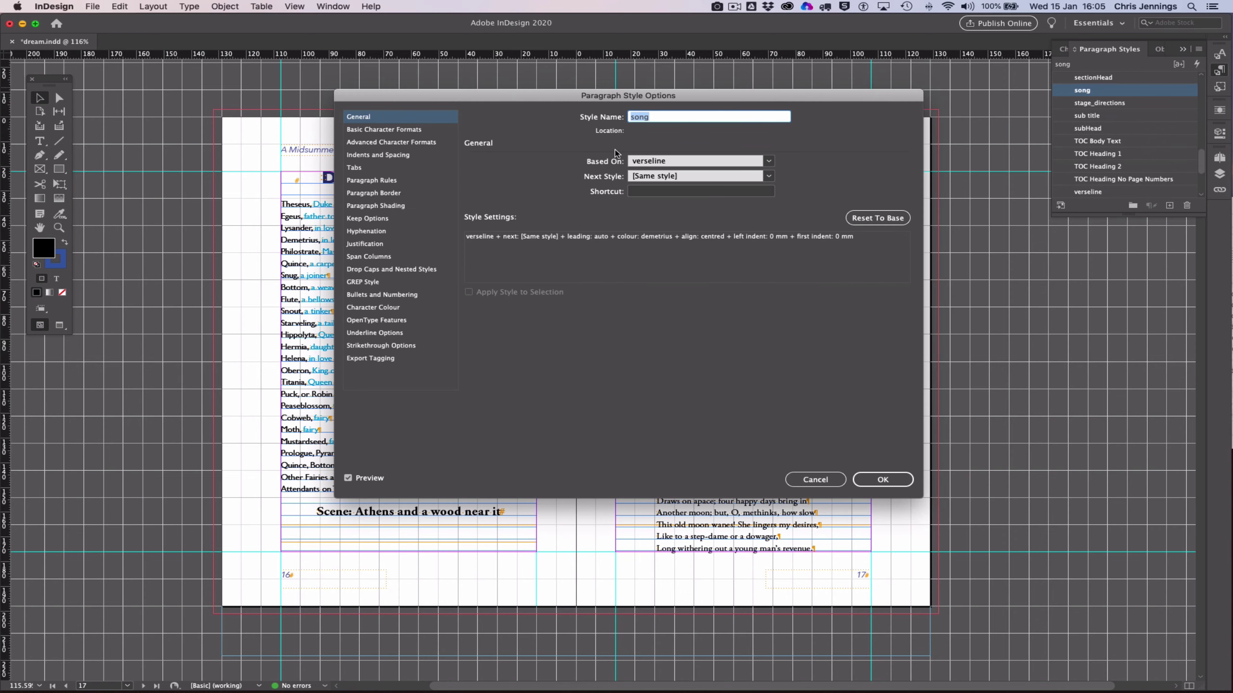
pyautogui.click(371, 359)
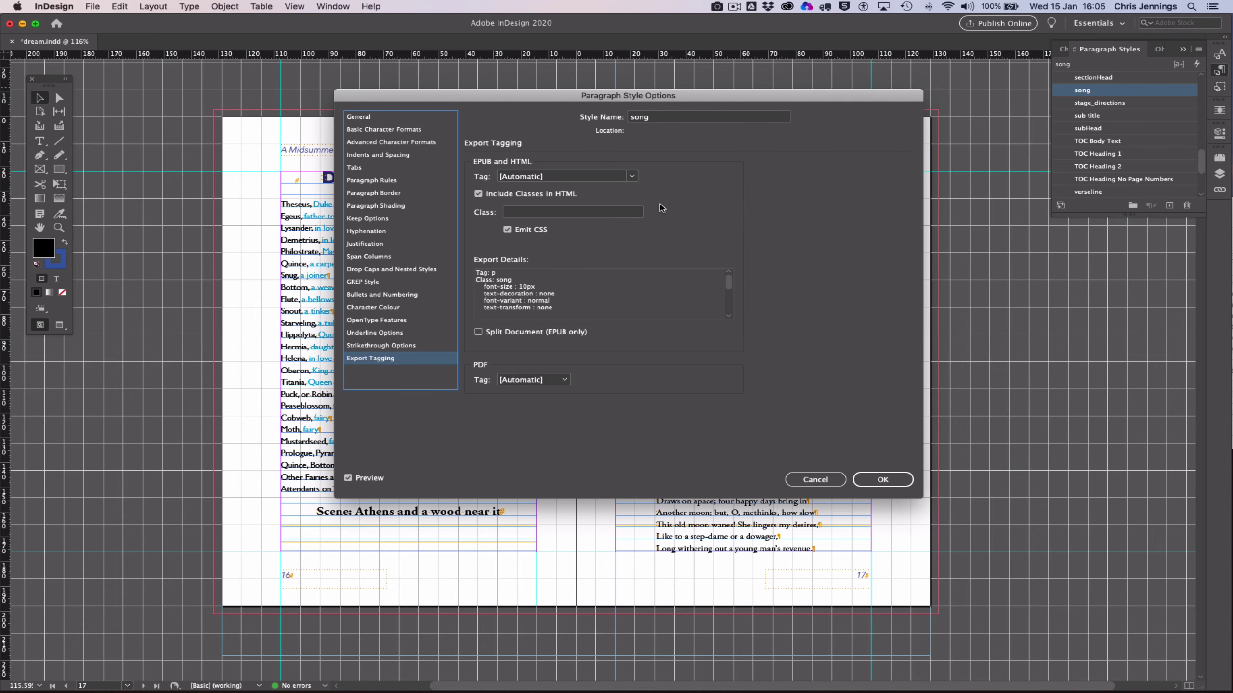
pyautogui.click(799, 480)
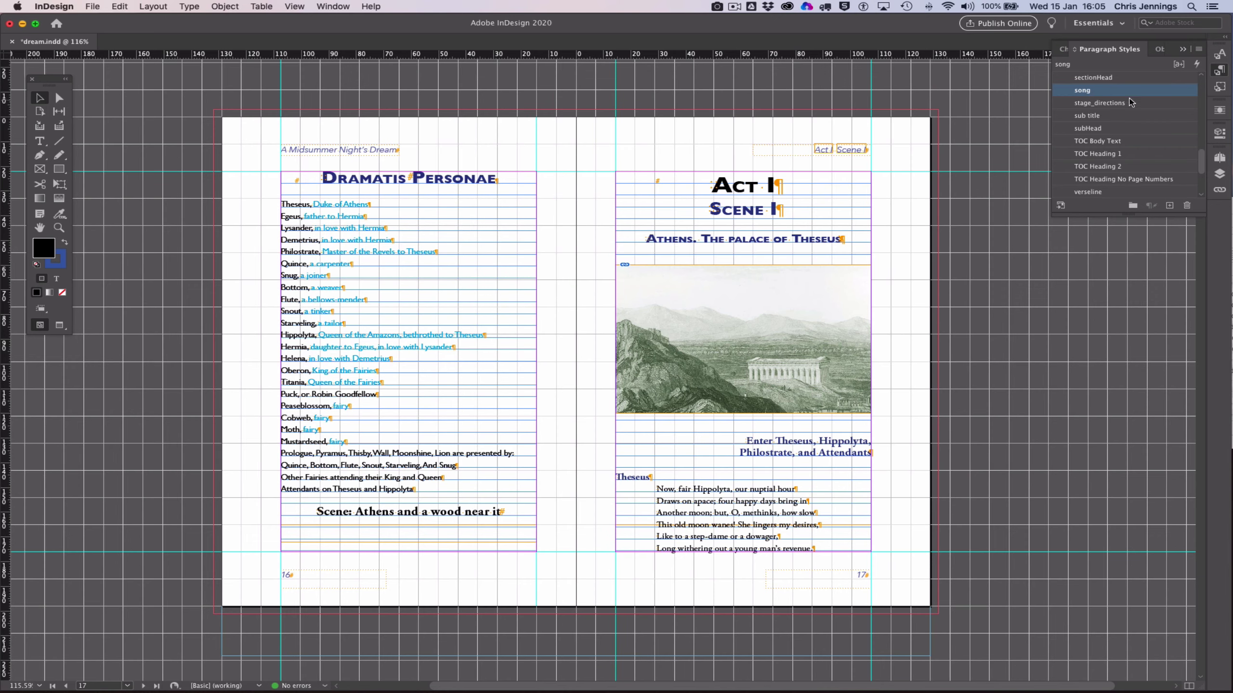
# Step: Bring up the export tags of all styles together, enlarge the list, and examine the act style's entry
pyautogui.click(1199, 50)
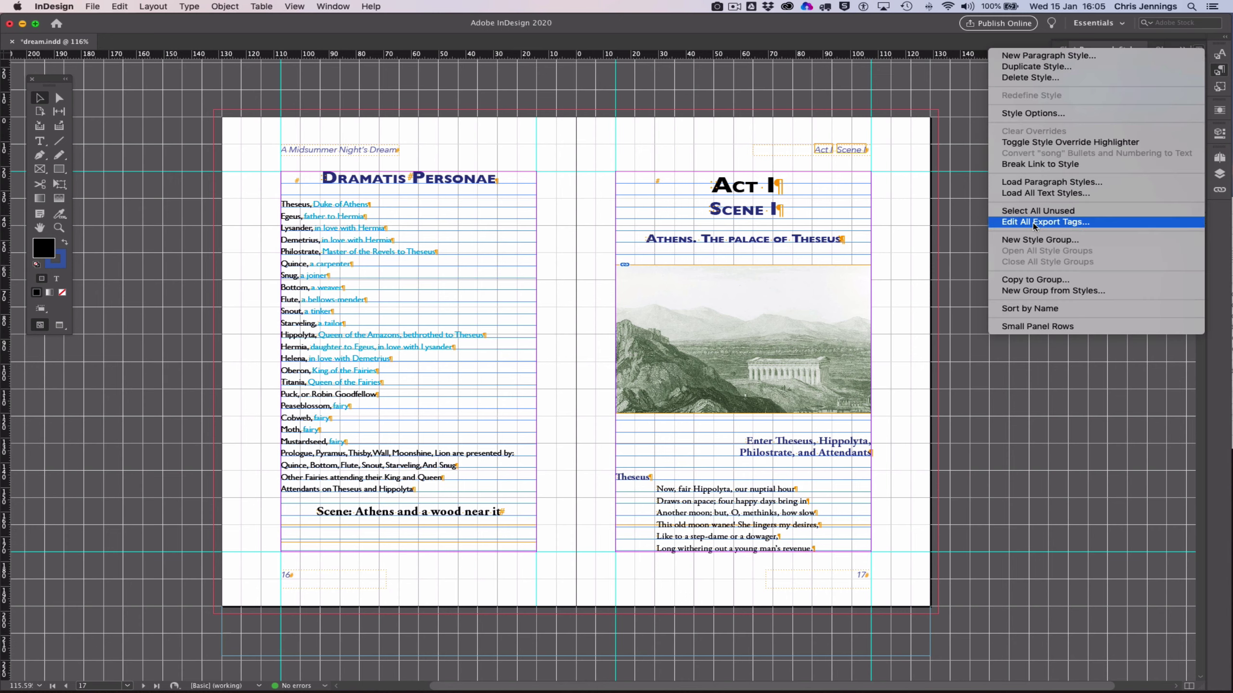
pyautogui.click(1006, 222)
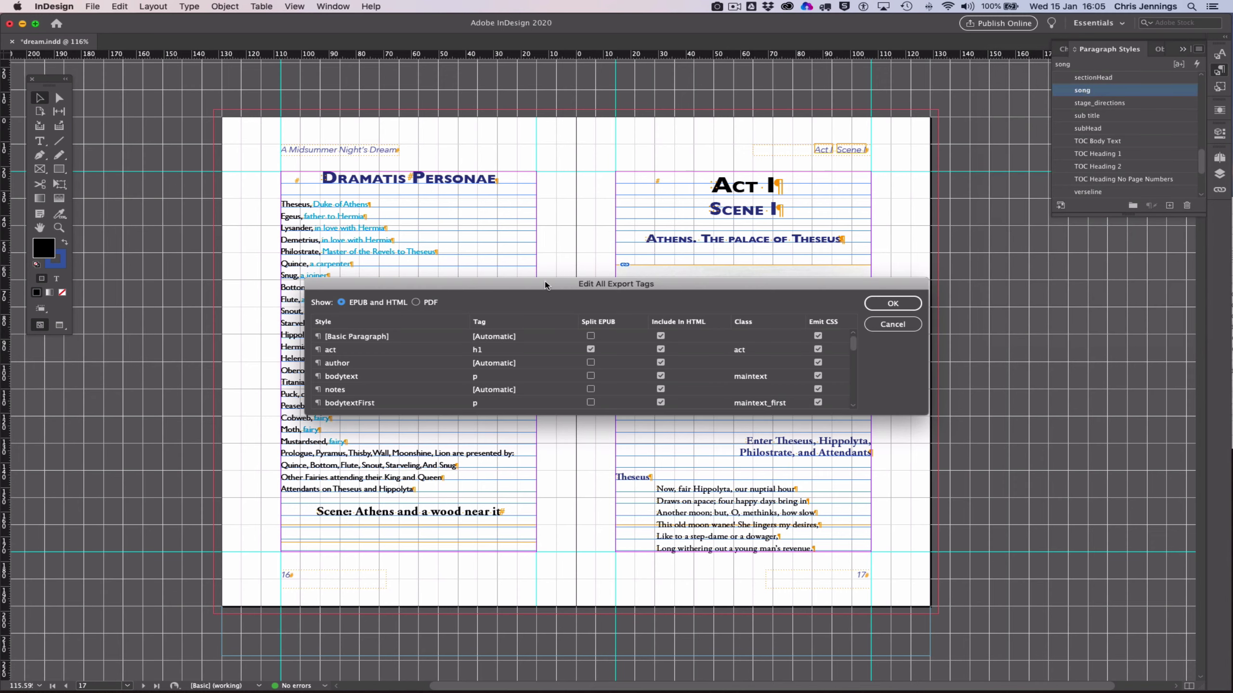
pyautogui.moveTo(551, 279); pyautogui.dragTo(510, 118)
pyautogui.moveTo(583, 256); pyautogui.dragTo(591, 549)
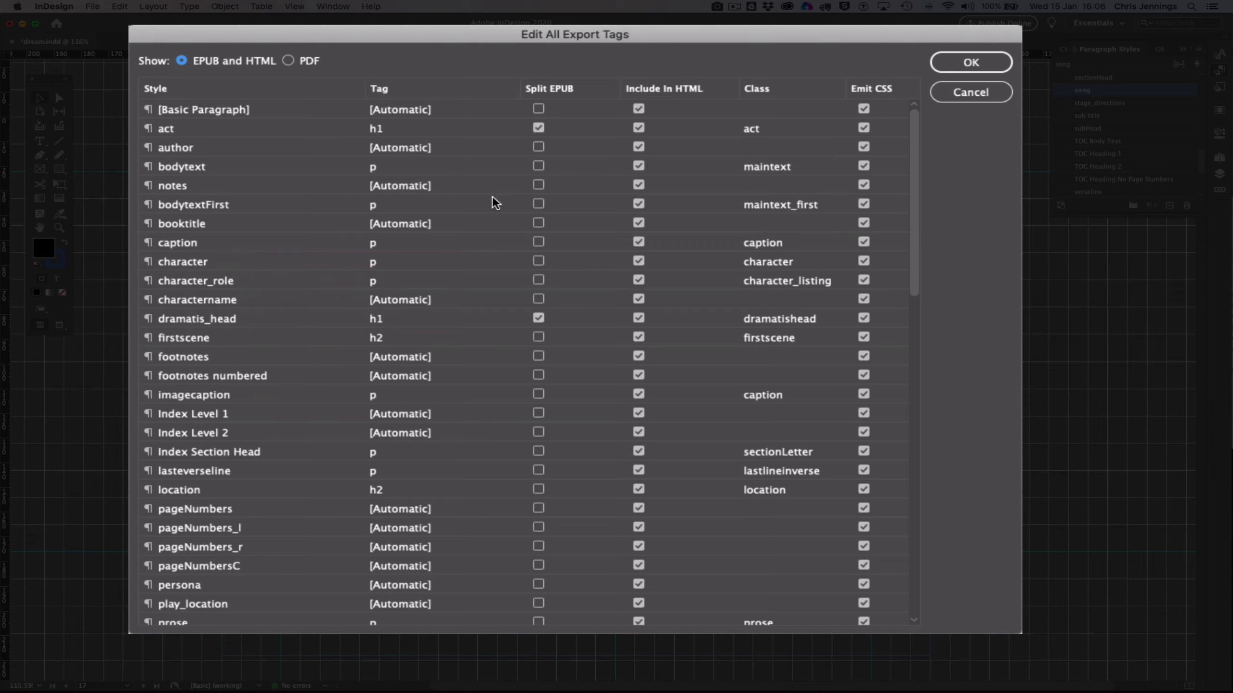
pyautogui.click(215, 127)
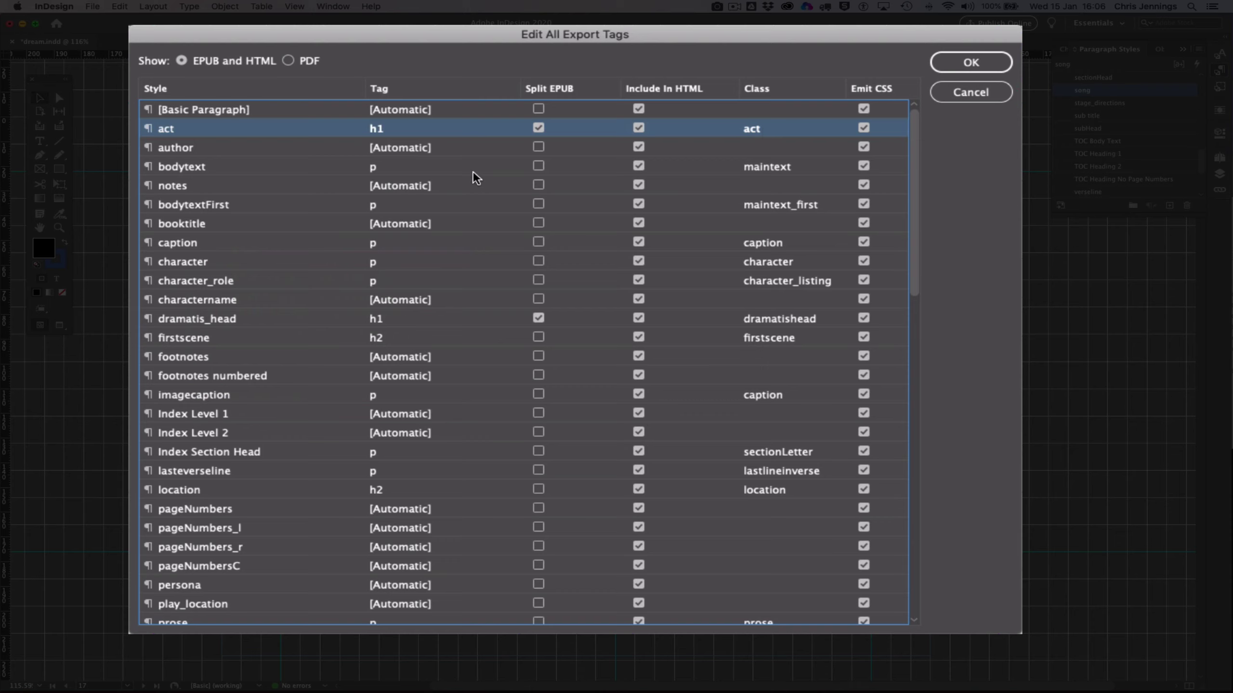
pyautogui.scroll(-2, 453, 171)
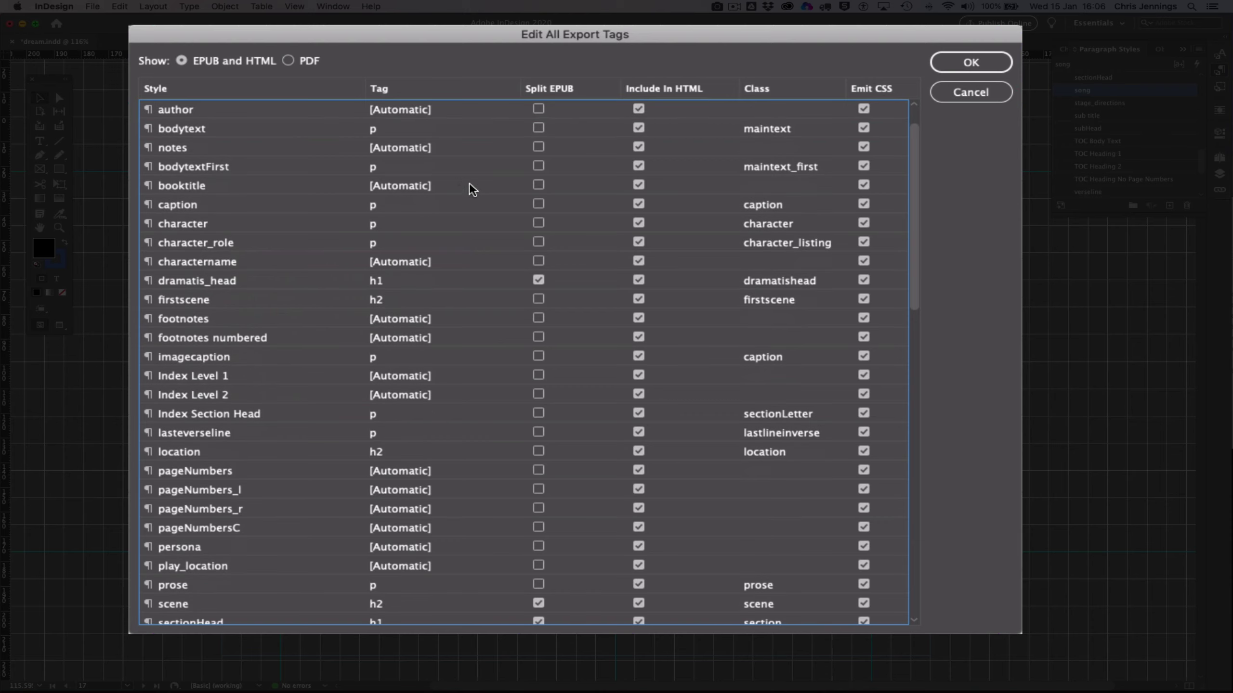
pyautogui.scroll(2, 472, 189)
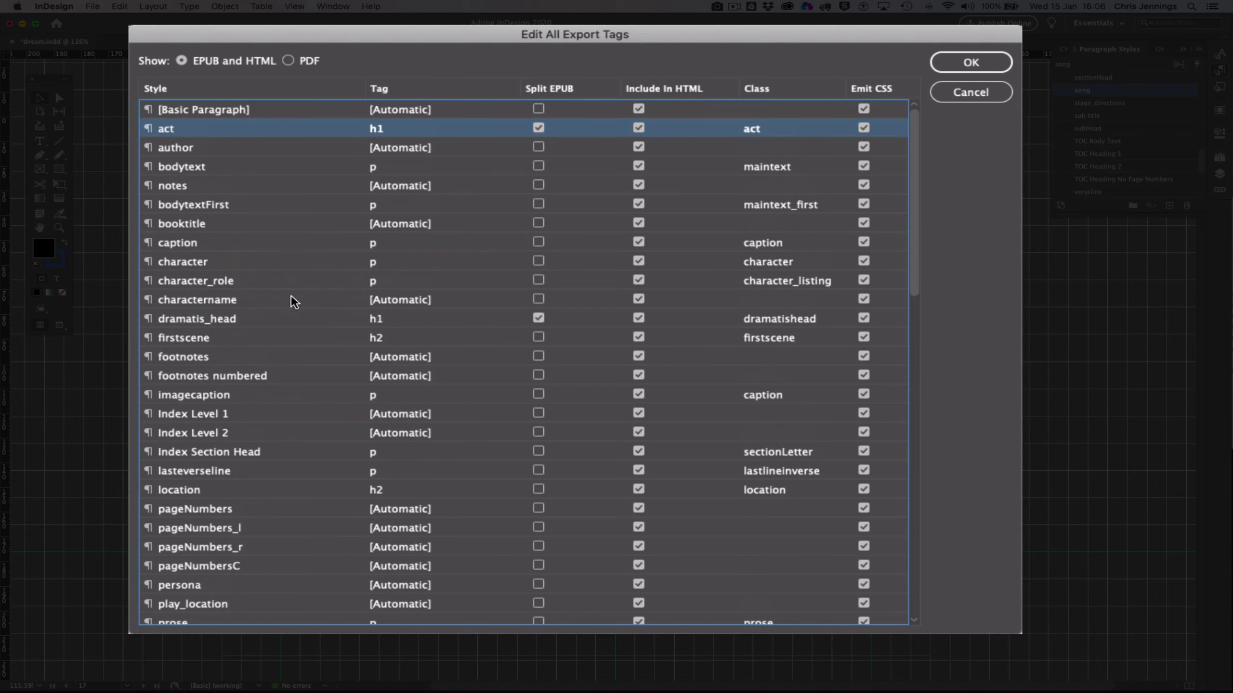
# Step: Set the export tag of the song style to p in the all-styles export tag list
pyautogui.scroll(-9, 257, 324)
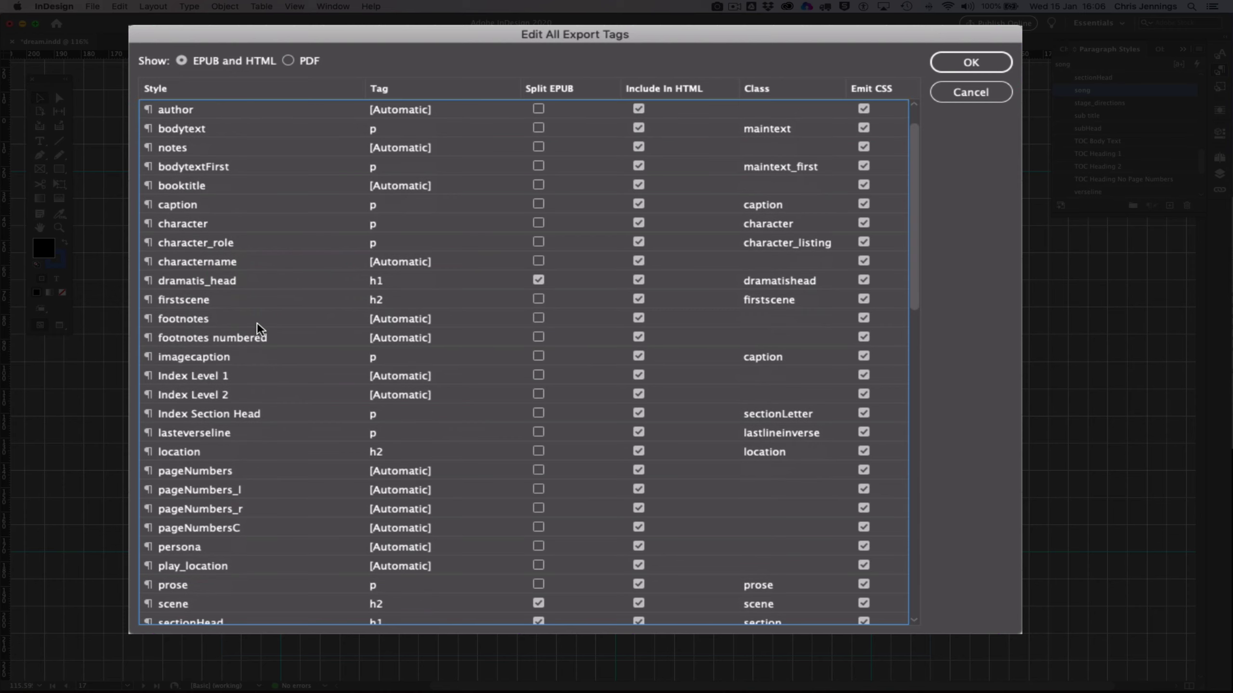
pyautogui.scroll(-2, 257, 322)
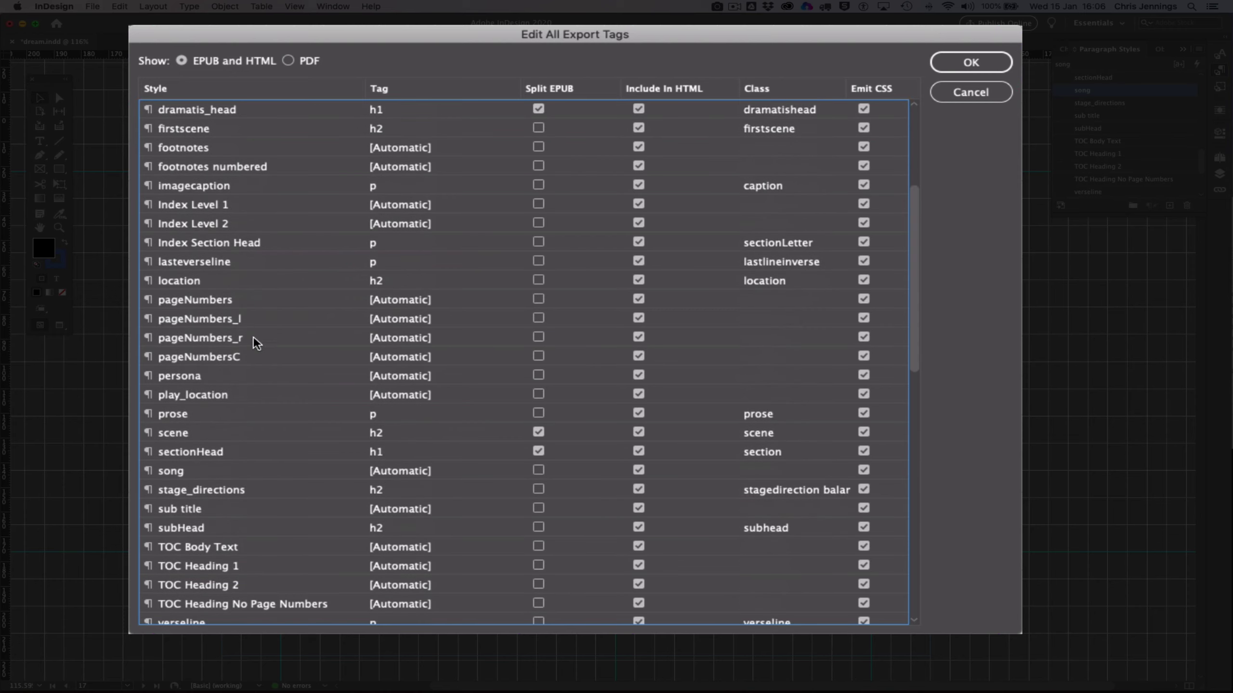
pyautogui.click(252, 470)
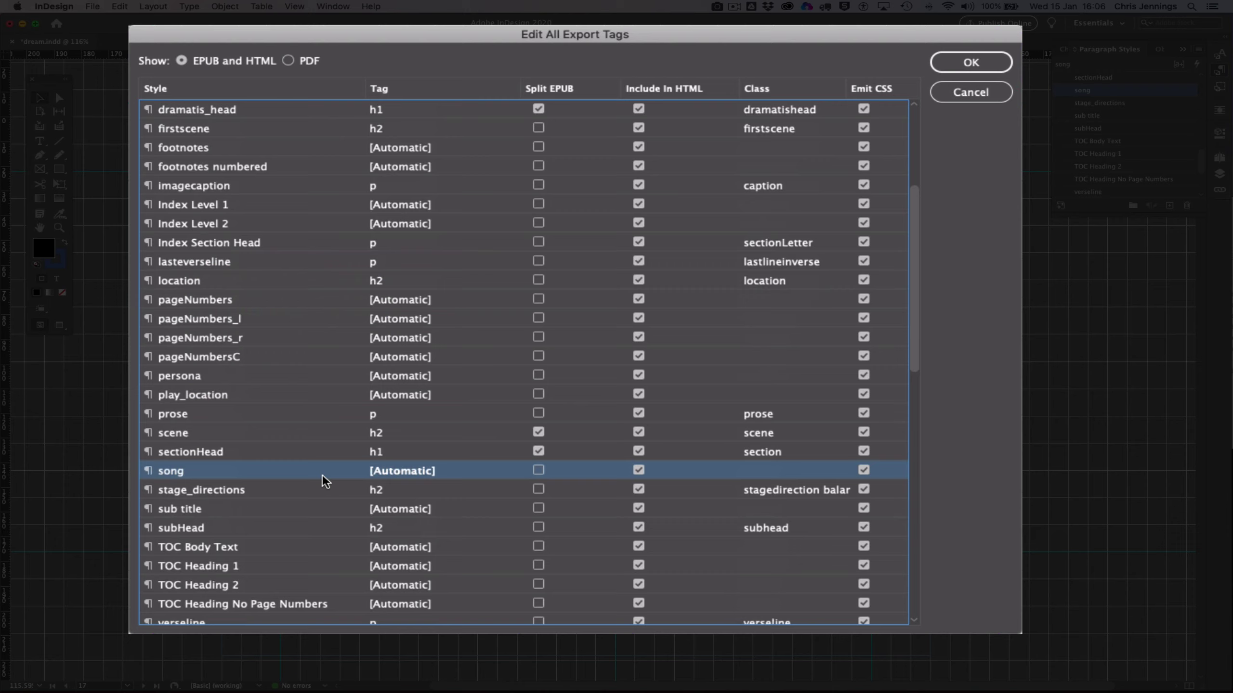
pyautogui.click(422, 467)
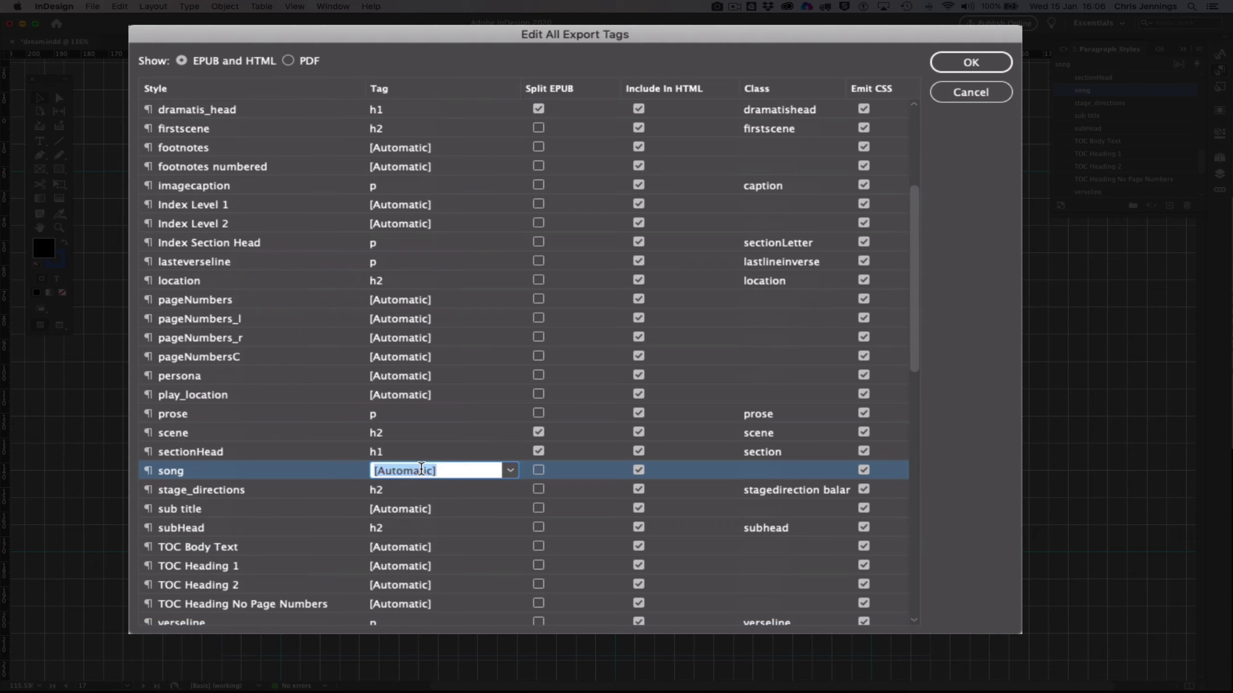
pyautogui.click(508, 469)
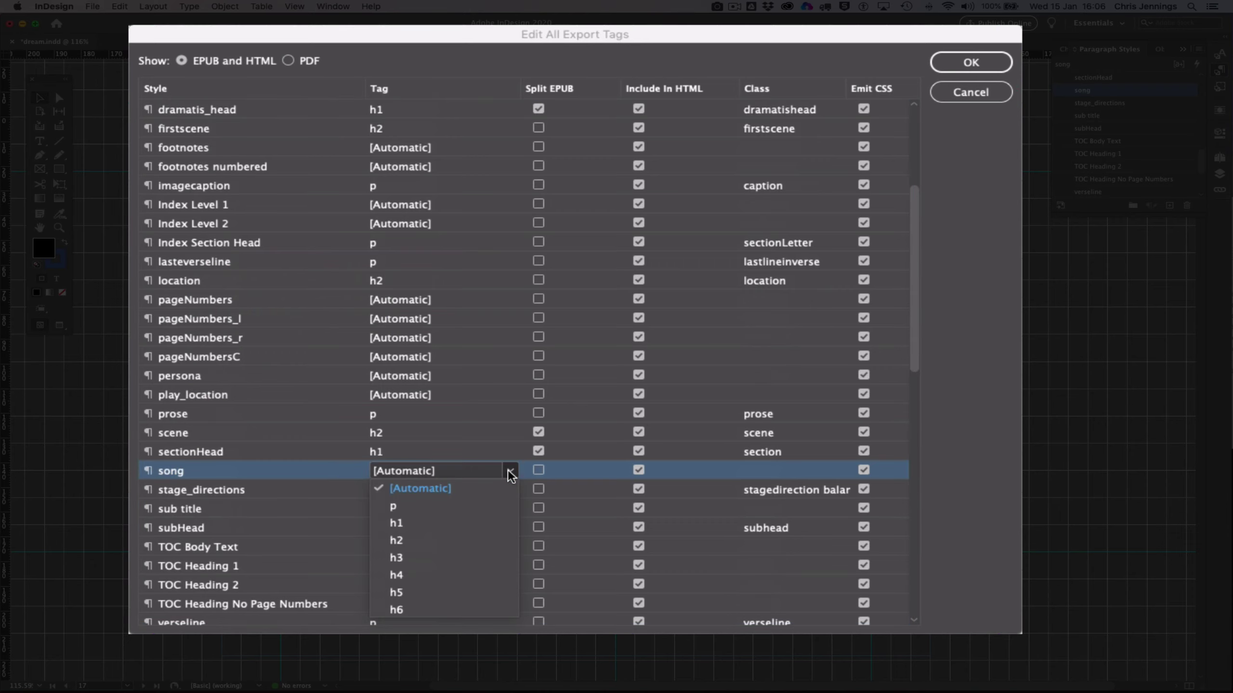
pyautogui.click(390, 503)
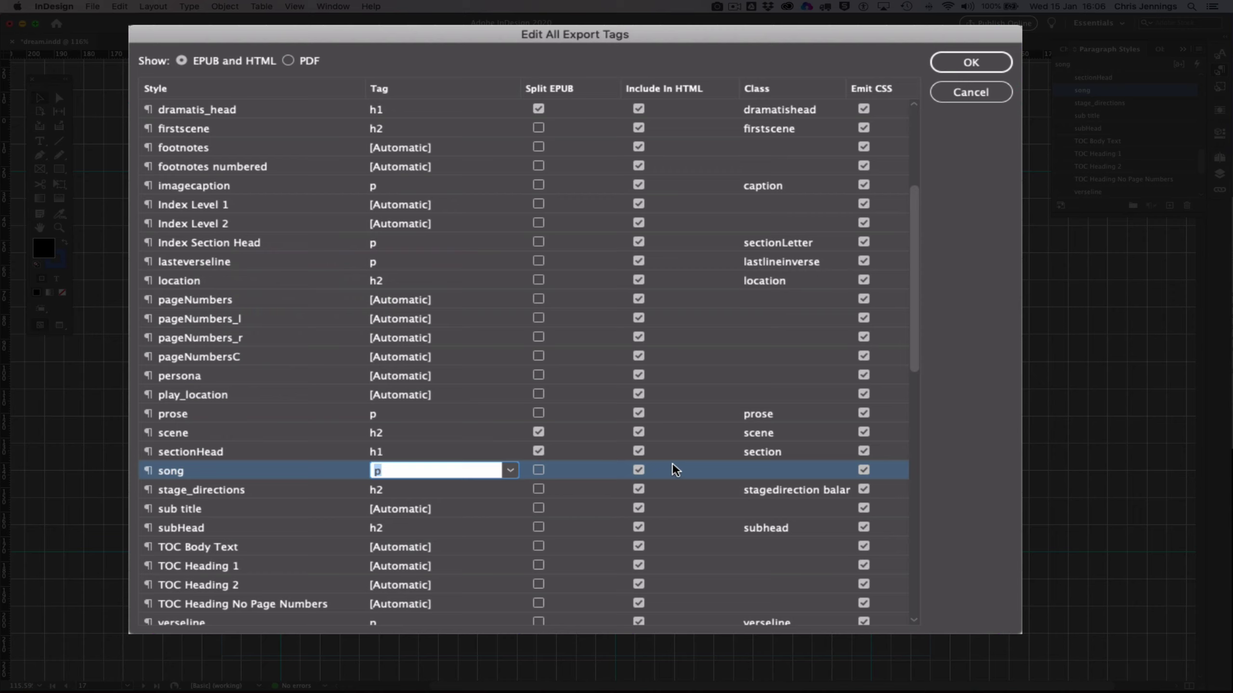
# Step: Give the song style the export class song and apply the export tag changes
pyautogui.click(753, 474)
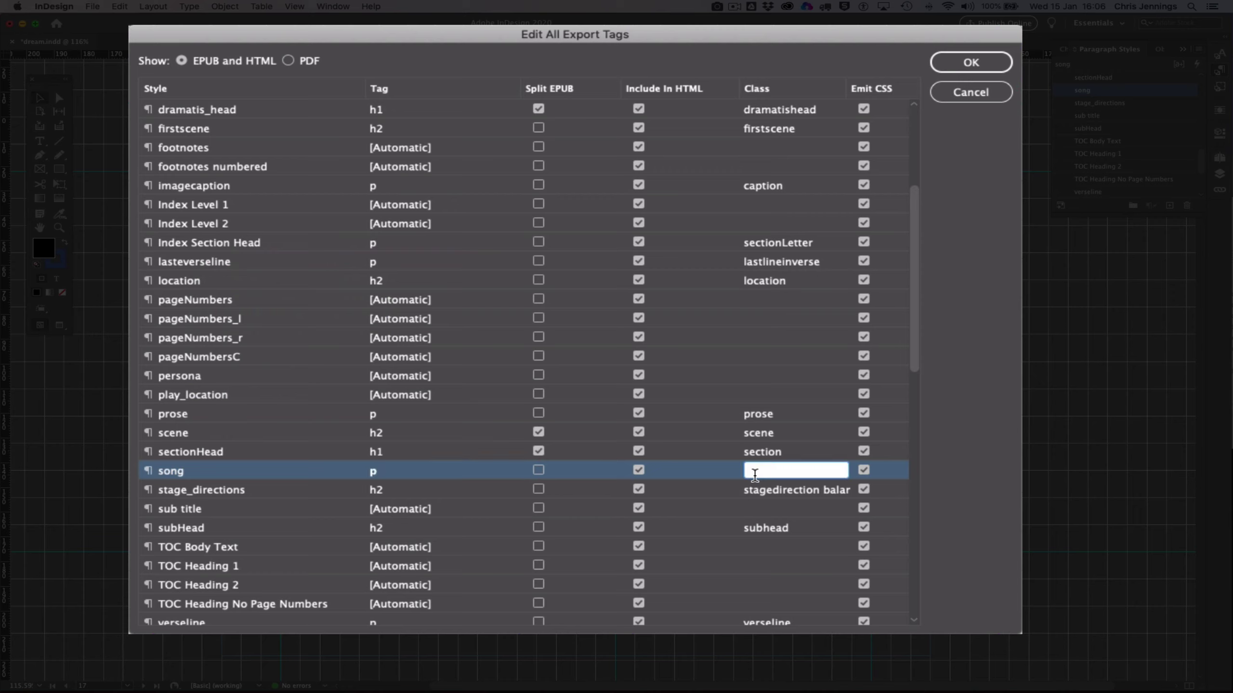
pyautogui.write('song')
pyautogui.press('Return')
pyautogui.scroll(-1, 633, 431)
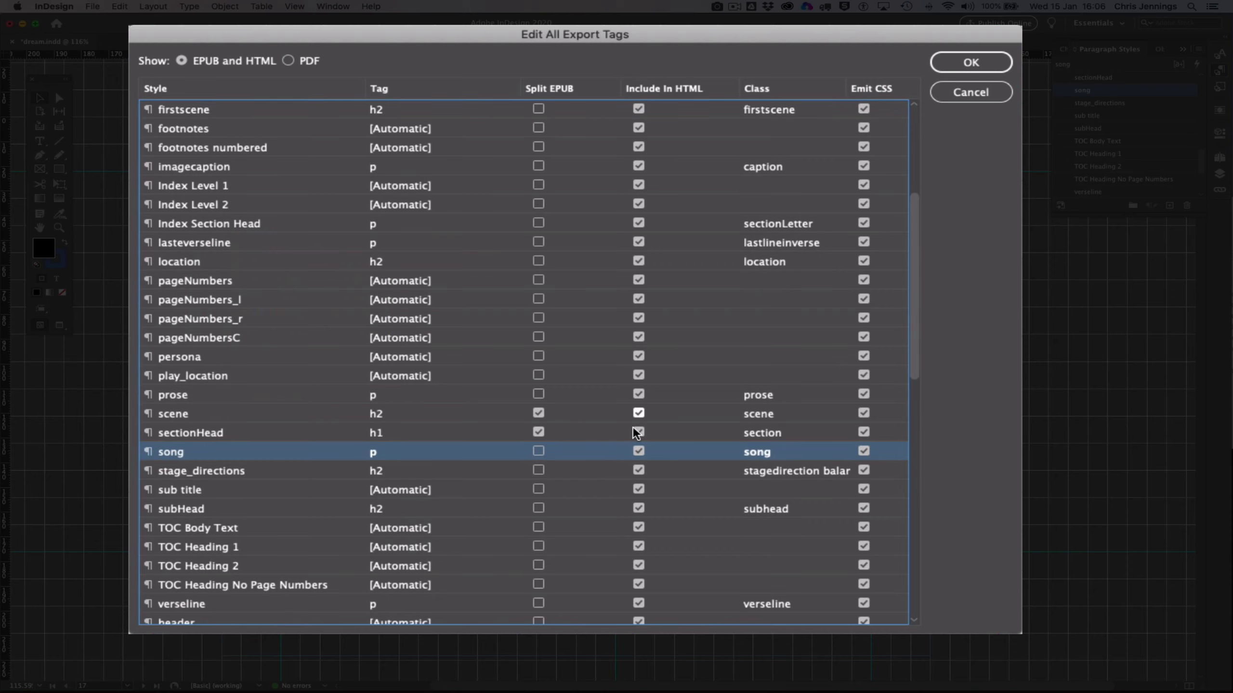
pyautogui.scroll(-8, 463, 420)
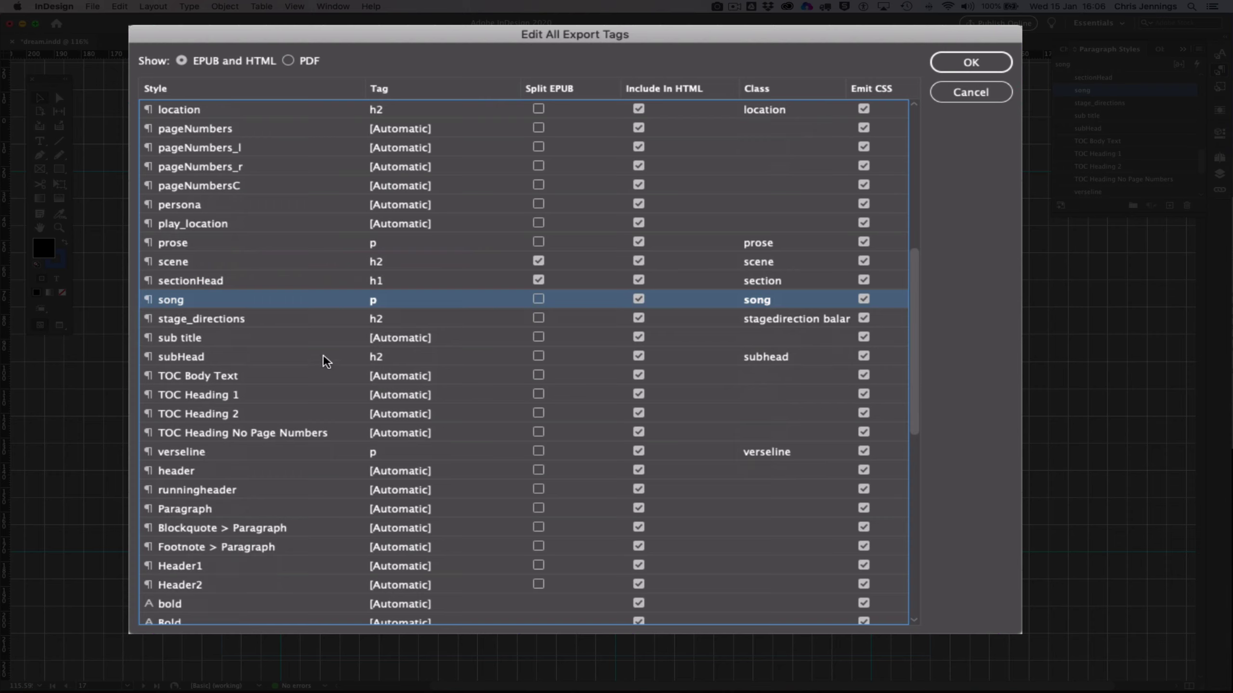
pyautogui.scroll(7, 307, 350)
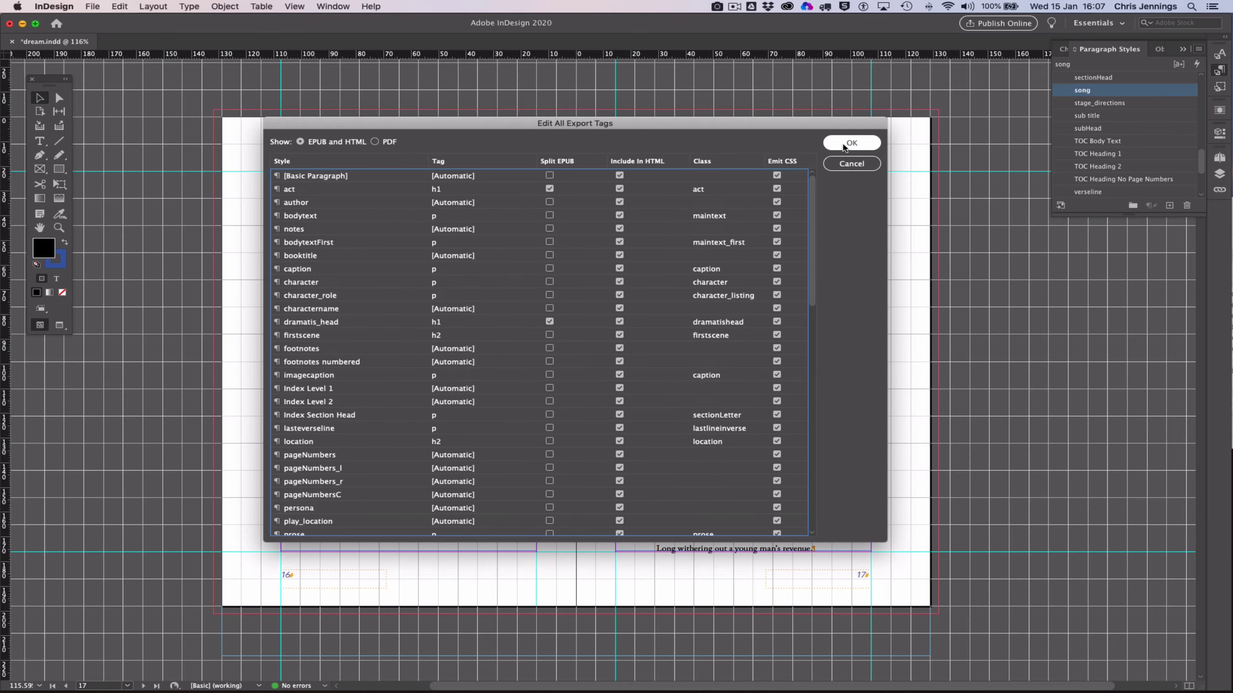
pyautogui.click(843, 145)
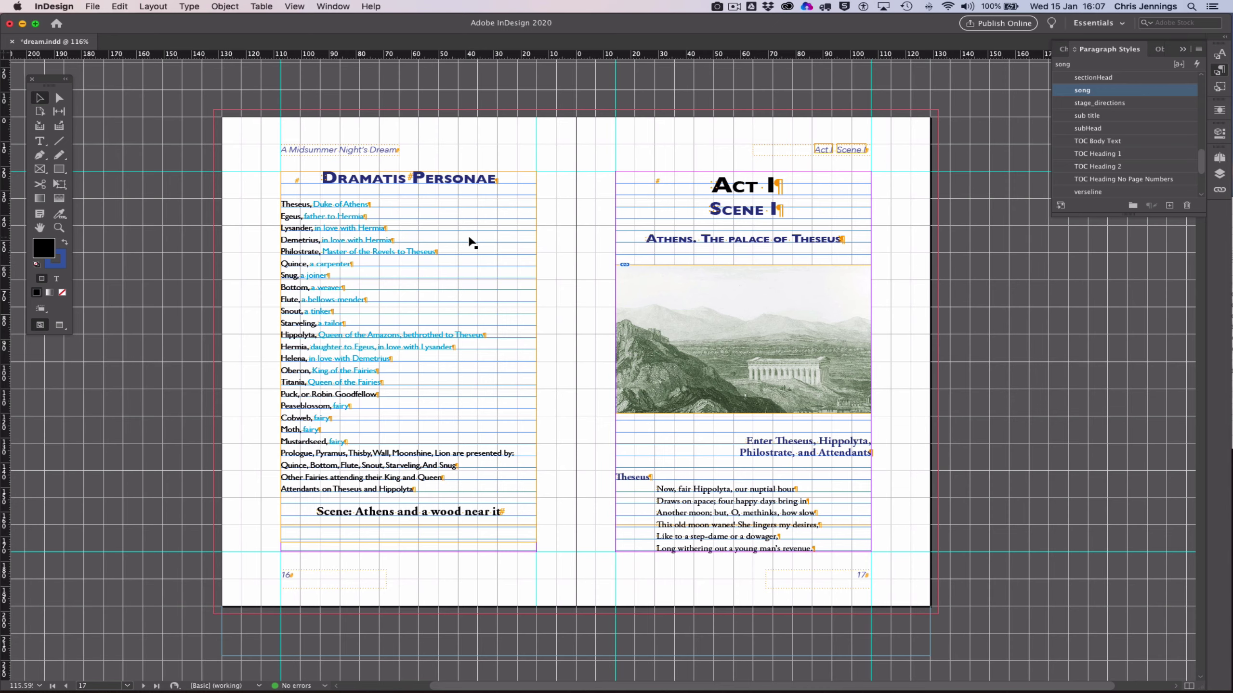
# Step: Move the "A Midsummer Night's Dream" title frame from page 15 onto the pasteboard beside the page
pyautogui.scroll(5, 471, 252)
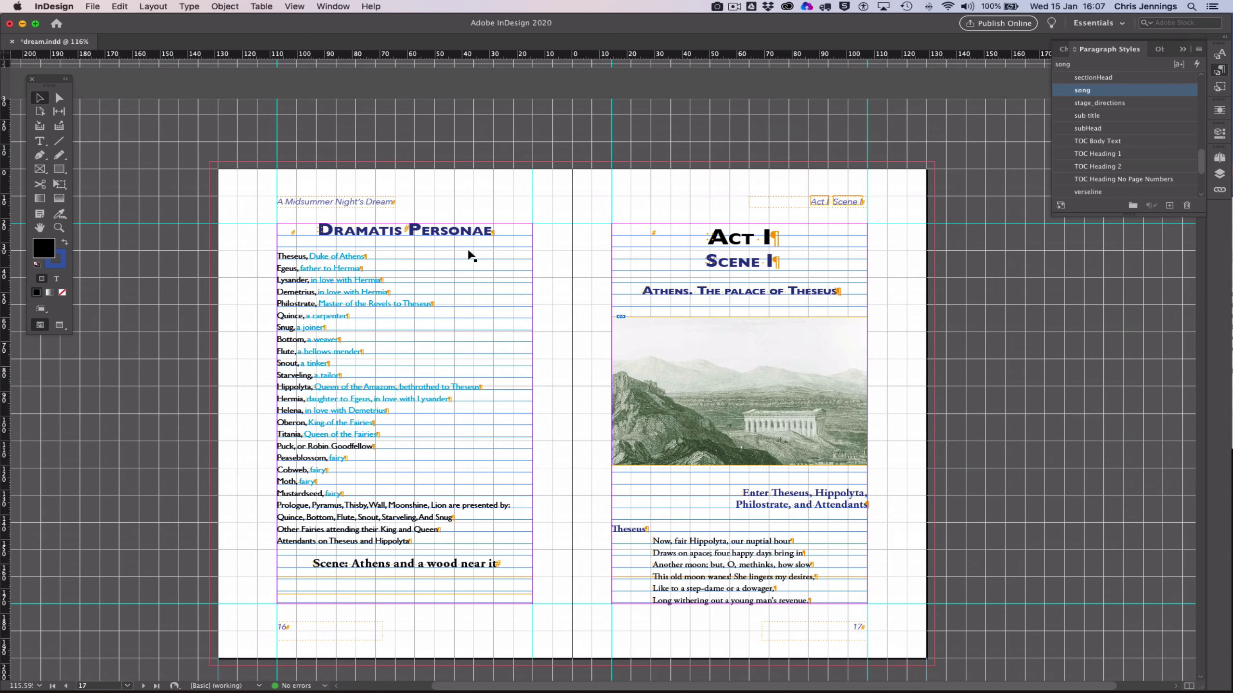
pyautogui.scroll(15, 471, 255)
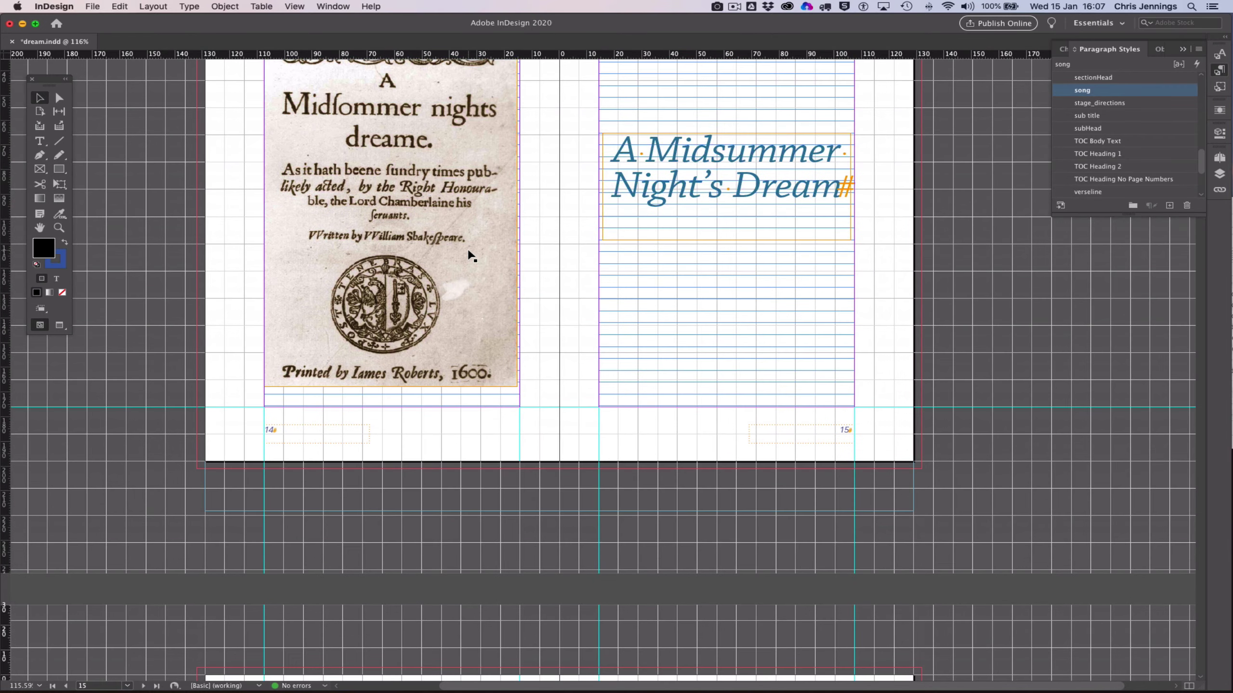
pyautogui.scroll(-1, 471, 253)
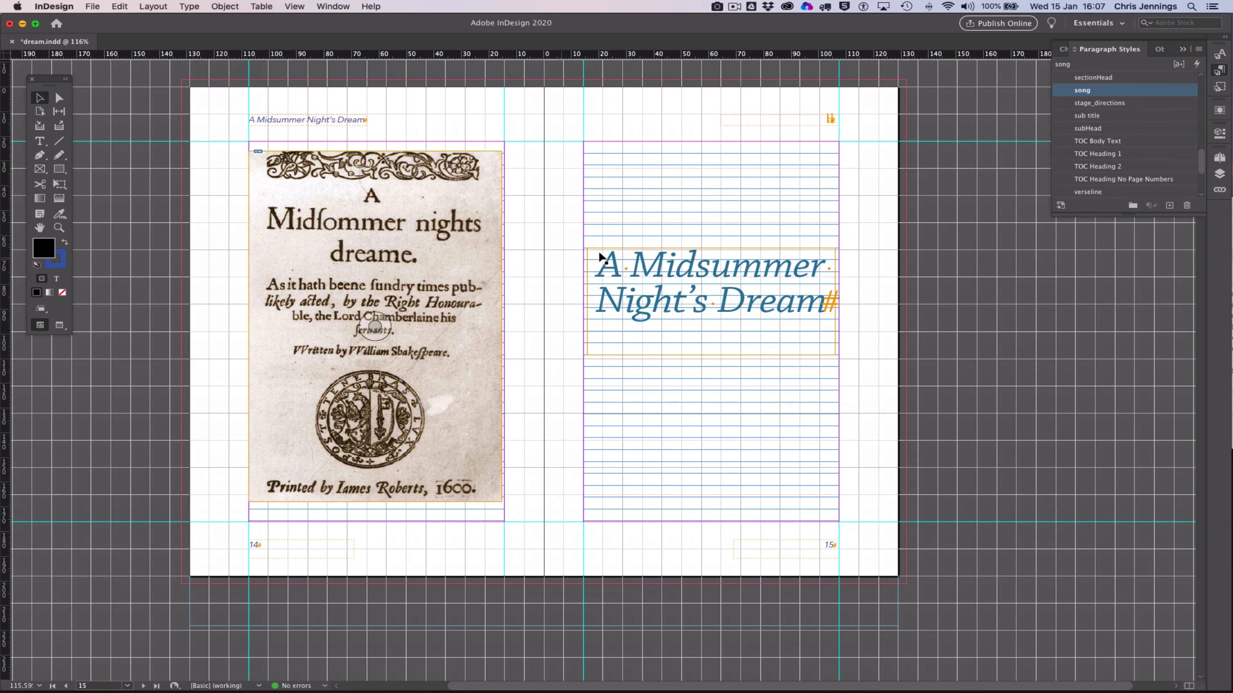
pyautogui.click(619, 274)
pyautogui.moveTo(618, 274); pyautogui.dragTo(952, 306)
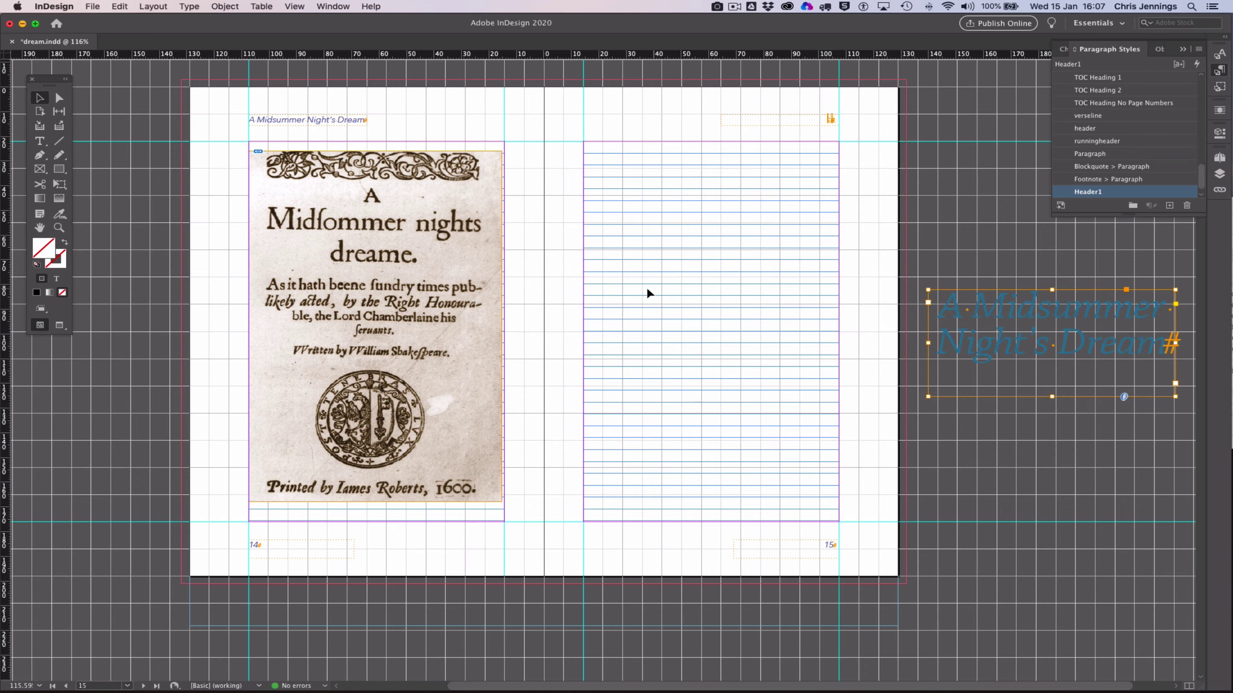
pyautogui.scroll(-12, 613, 287)
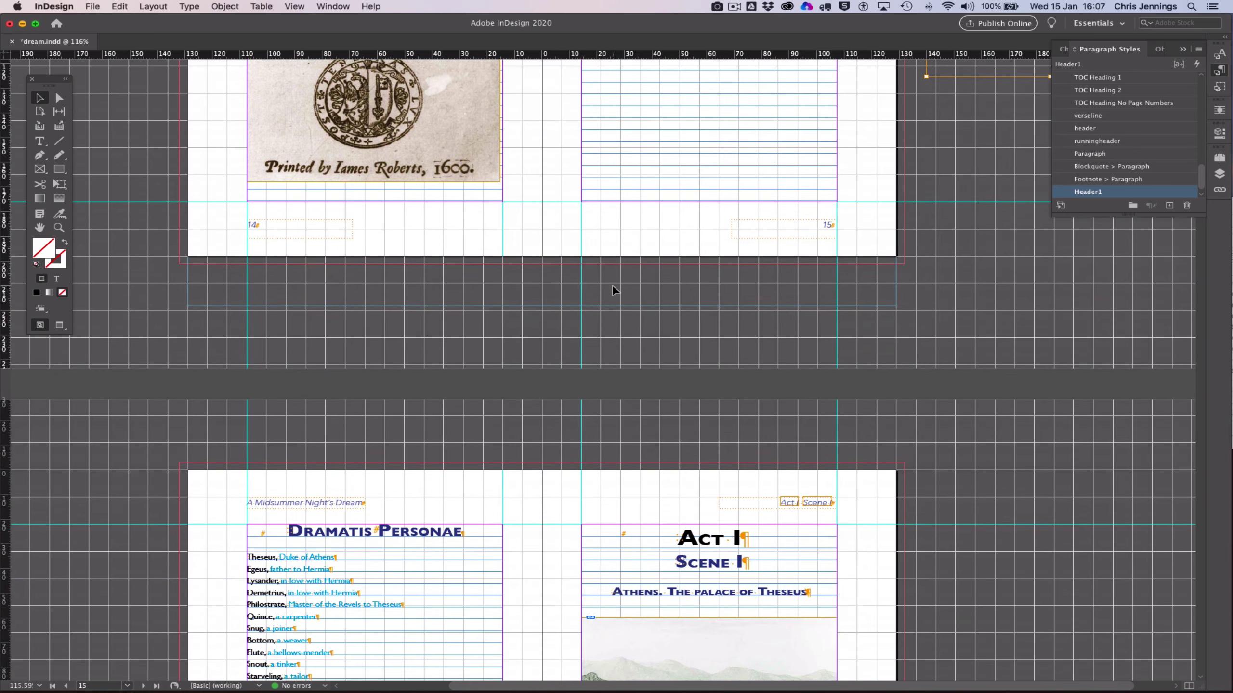
pyautogui.scroll(-6, 612, 289)
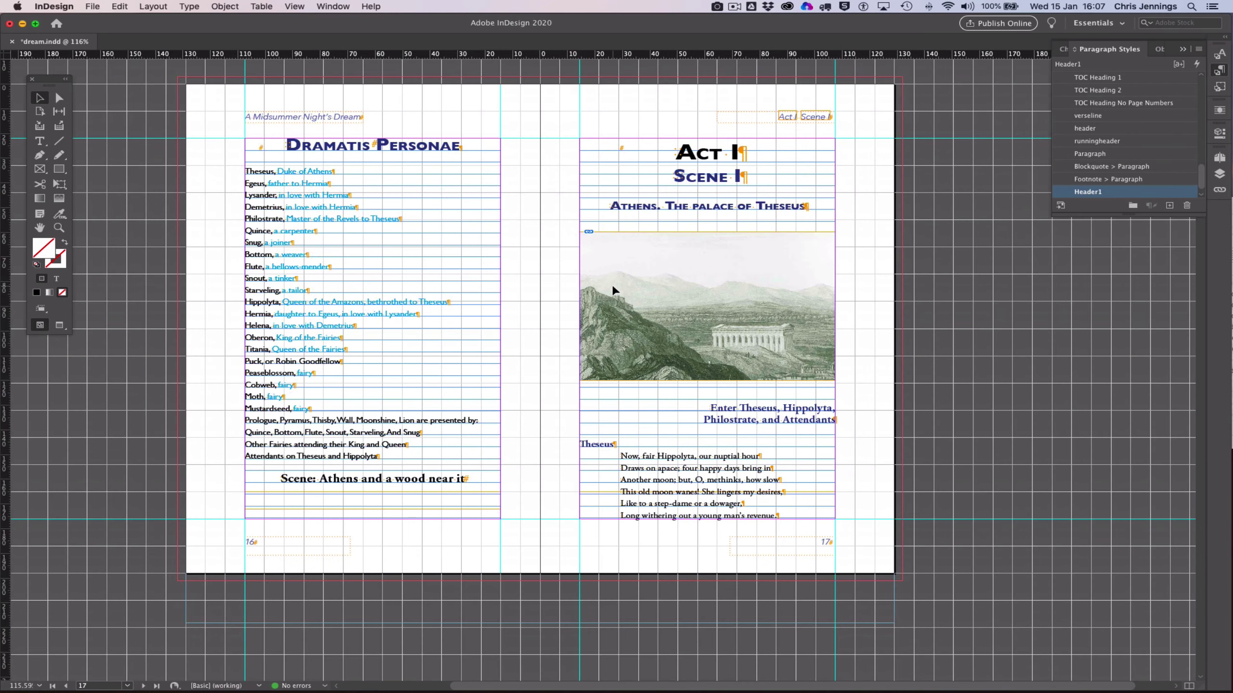
pyautogui.scroll(1, 523, 253)
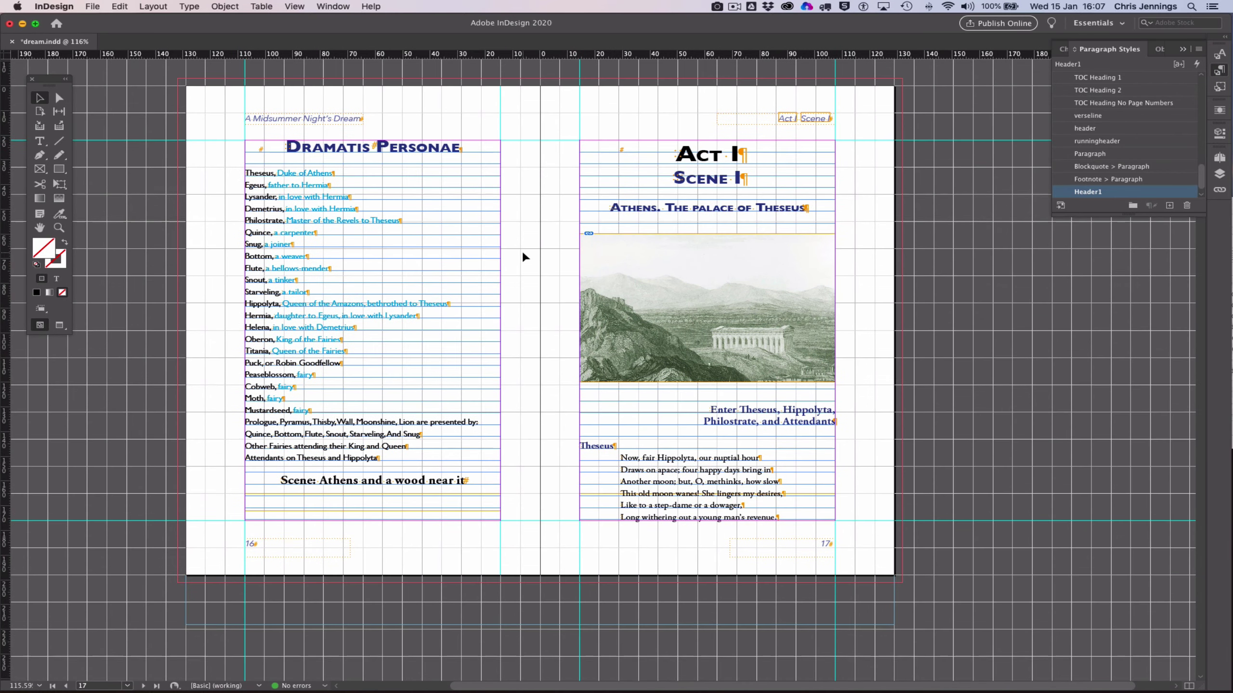
pyautogui.scroll(10, 523, 253)
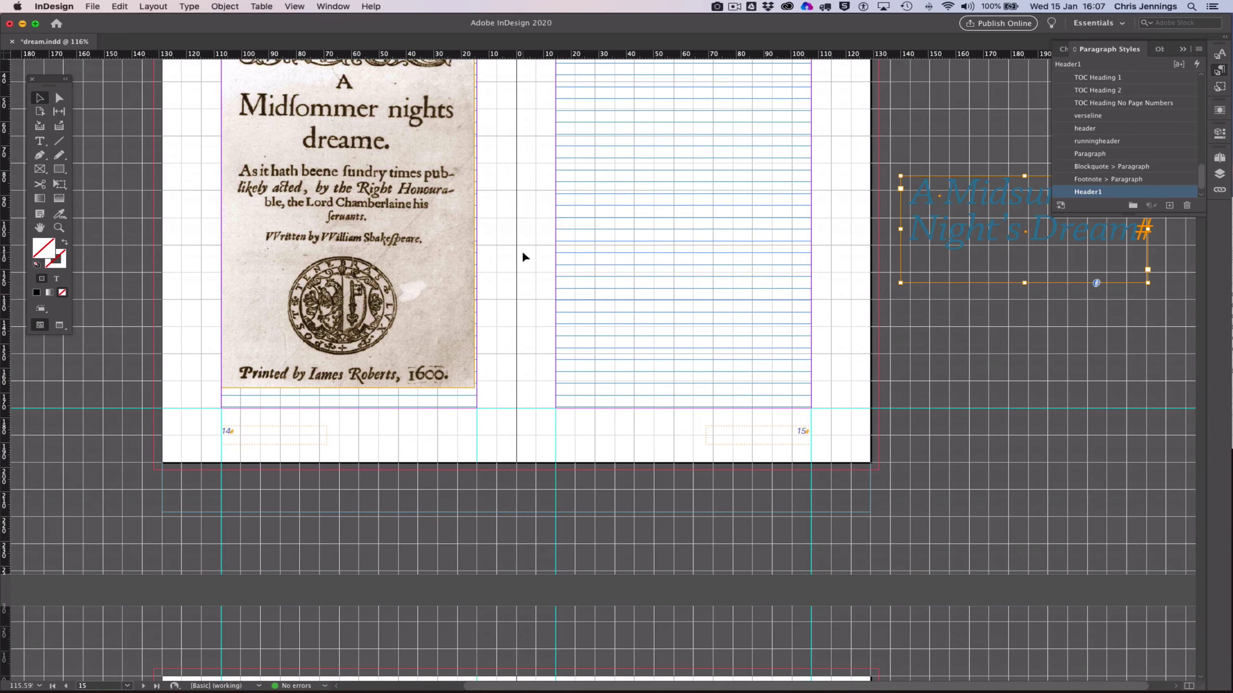
# Step: Start a table of contents for the document using the [Default] TOC style
pyautogui.click(612, 261)
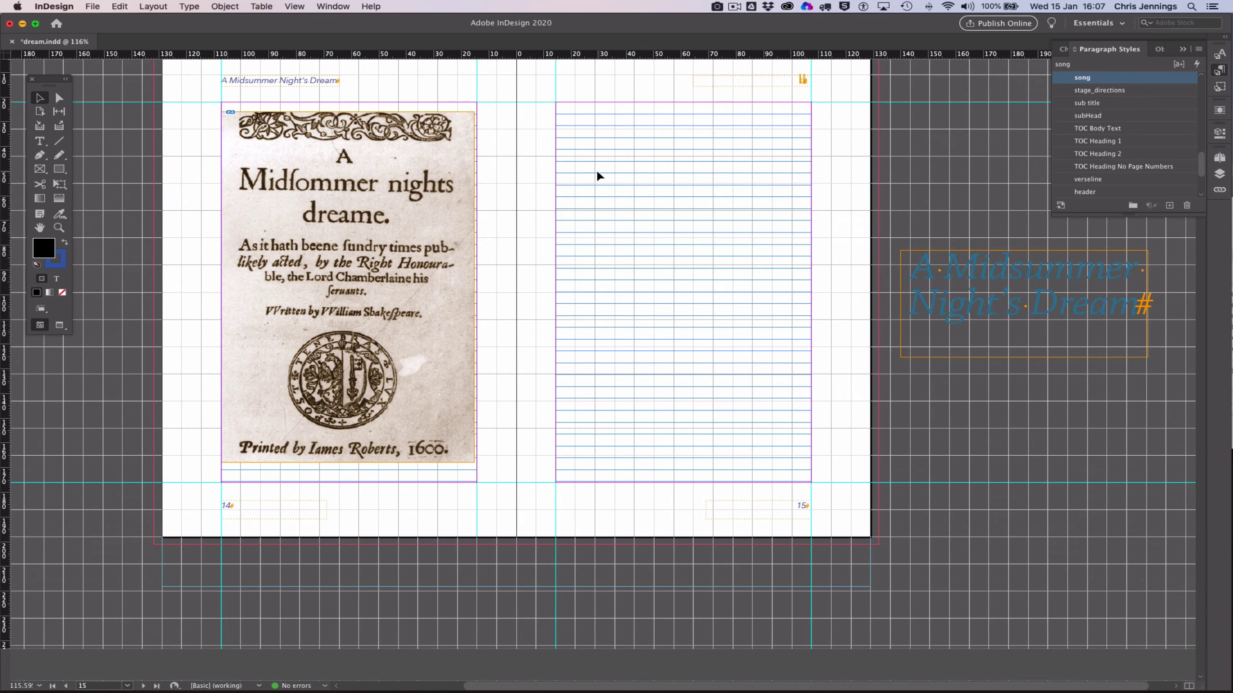
pyautogui.scroll(3, 598, 174)
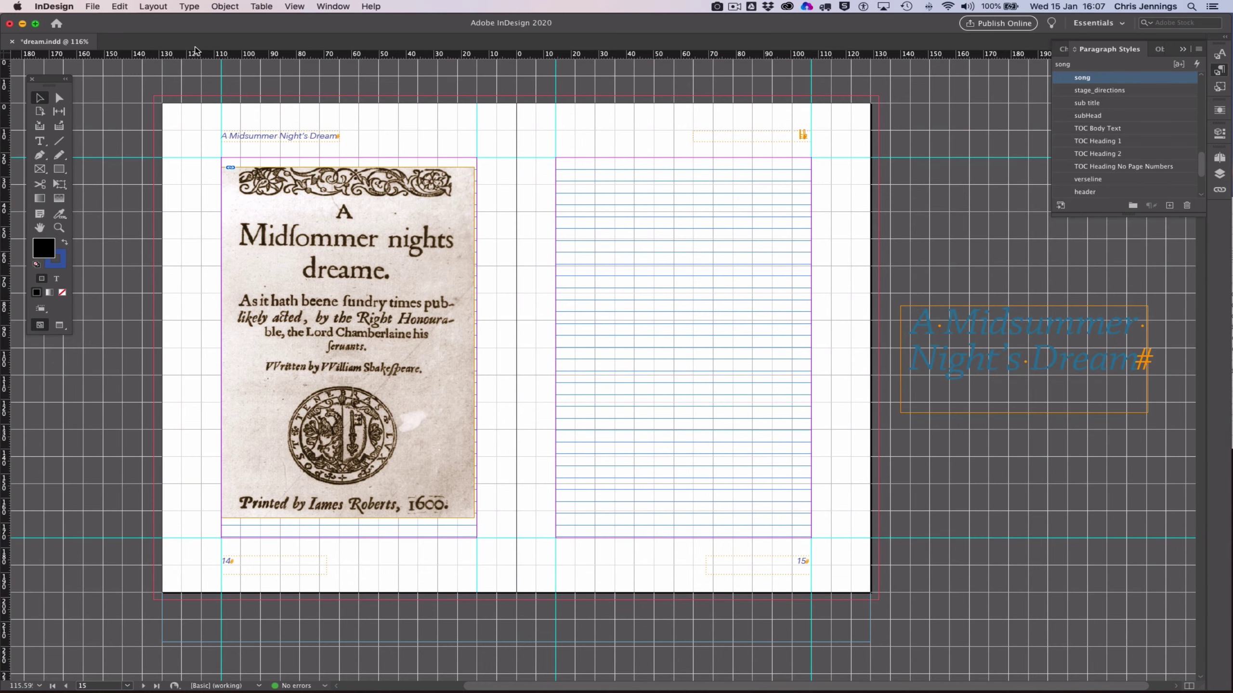
pyautogui.click(155, 6)
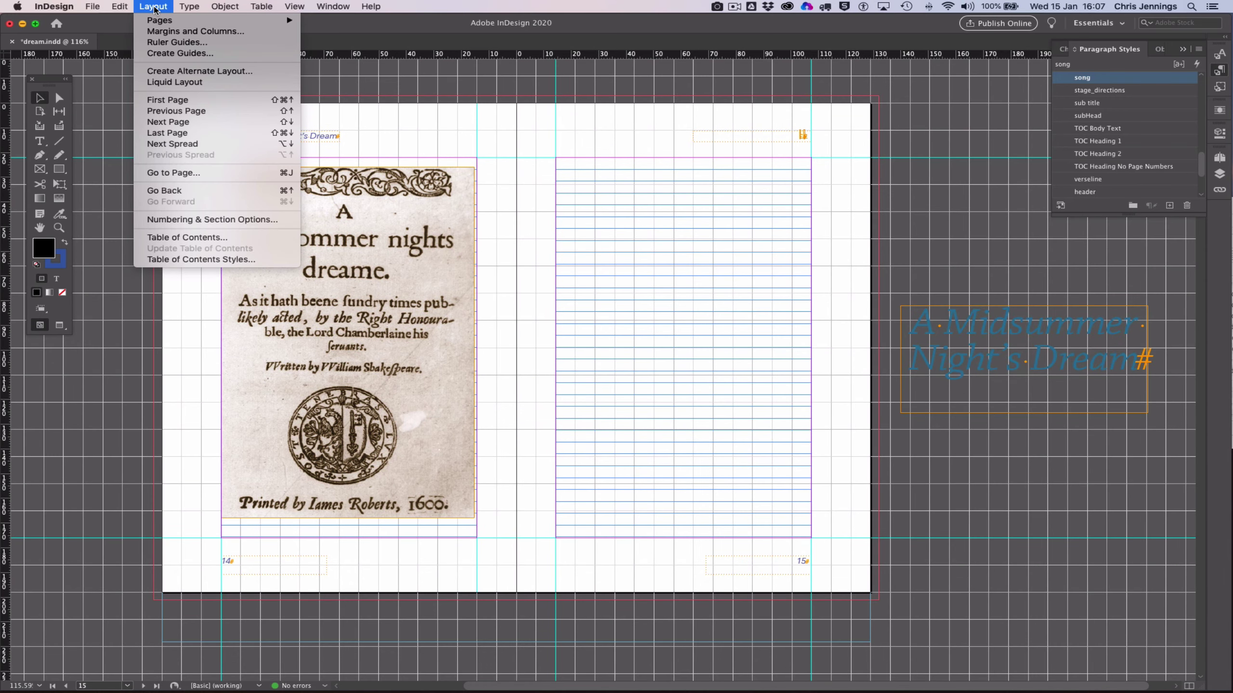
pyautogui.click(175, 237)
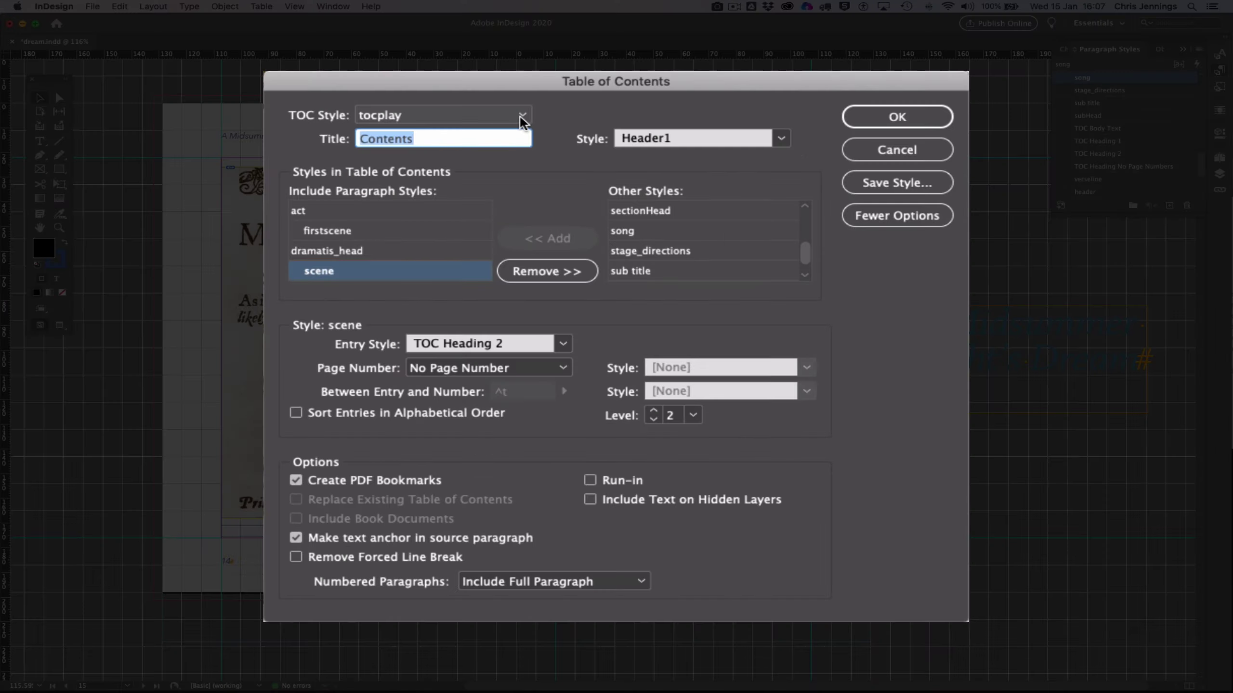
pyautogui.click(557, 202)
pyautogui.click(421, 135)
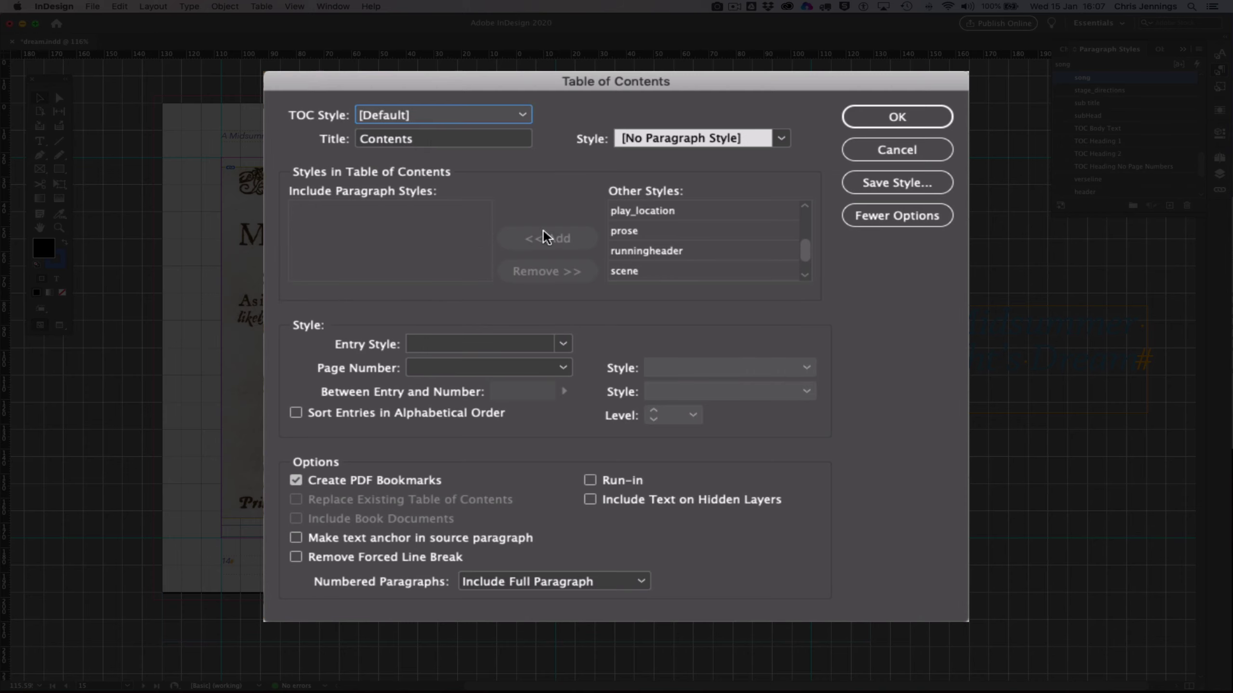
# Step: Include the act paragraph style in the table of contents
pyautogui.moveTo(803, 246); pyautogui.dragTo(806, 212)
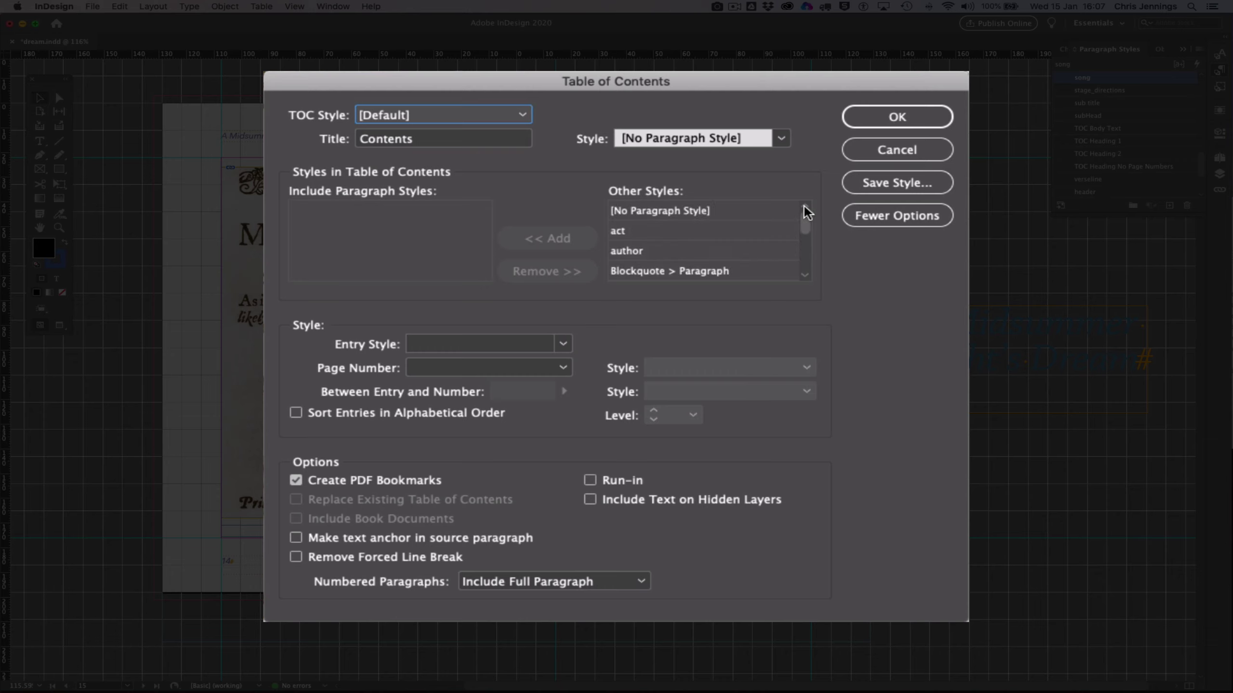
pyautogui.click(630, 231)
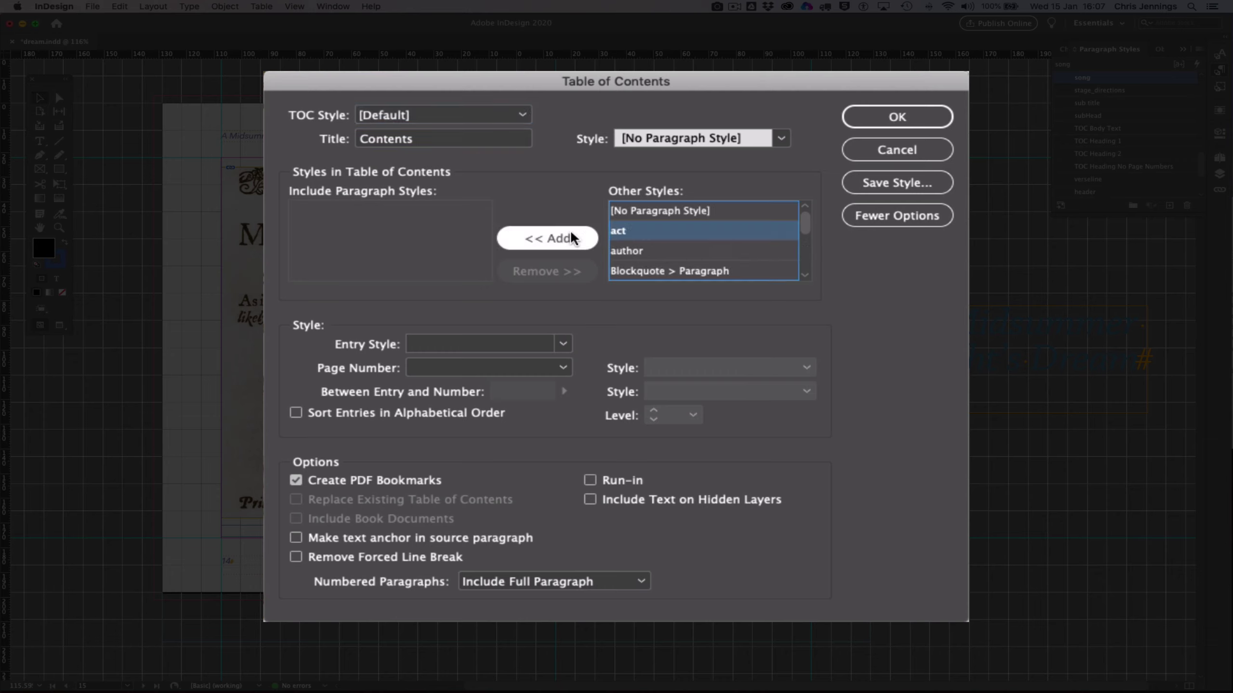
pyautogui.click(554, 233)
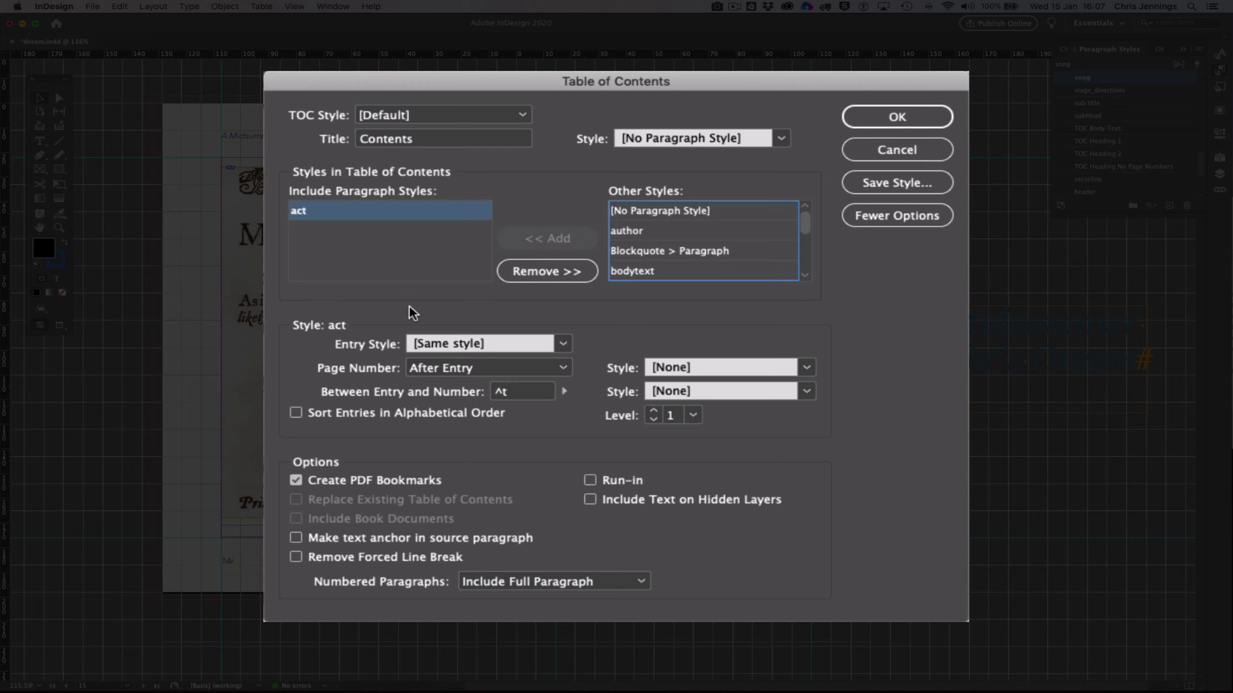
# Step: Give the act entries the TOC Heading 1 style with No Page Number, and enable making a text anchor in the source paragraph
pyautogui.click(563, 345)
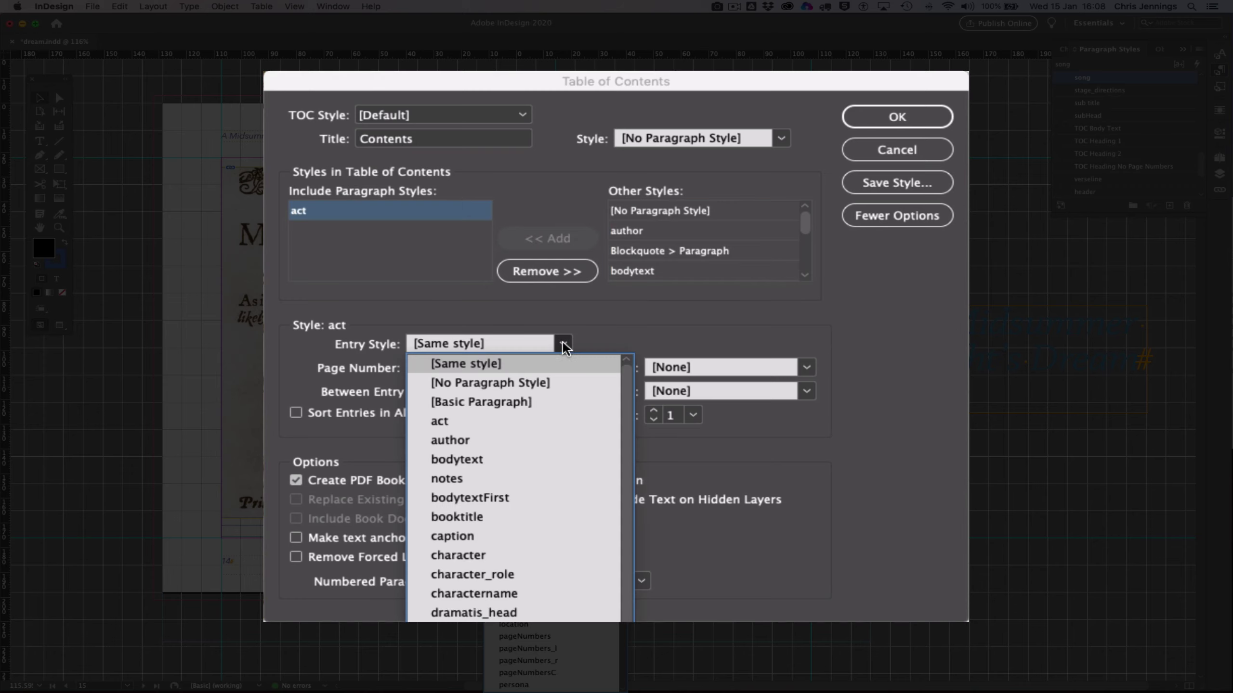
pyautogui.scroll(-10, 529, 509)
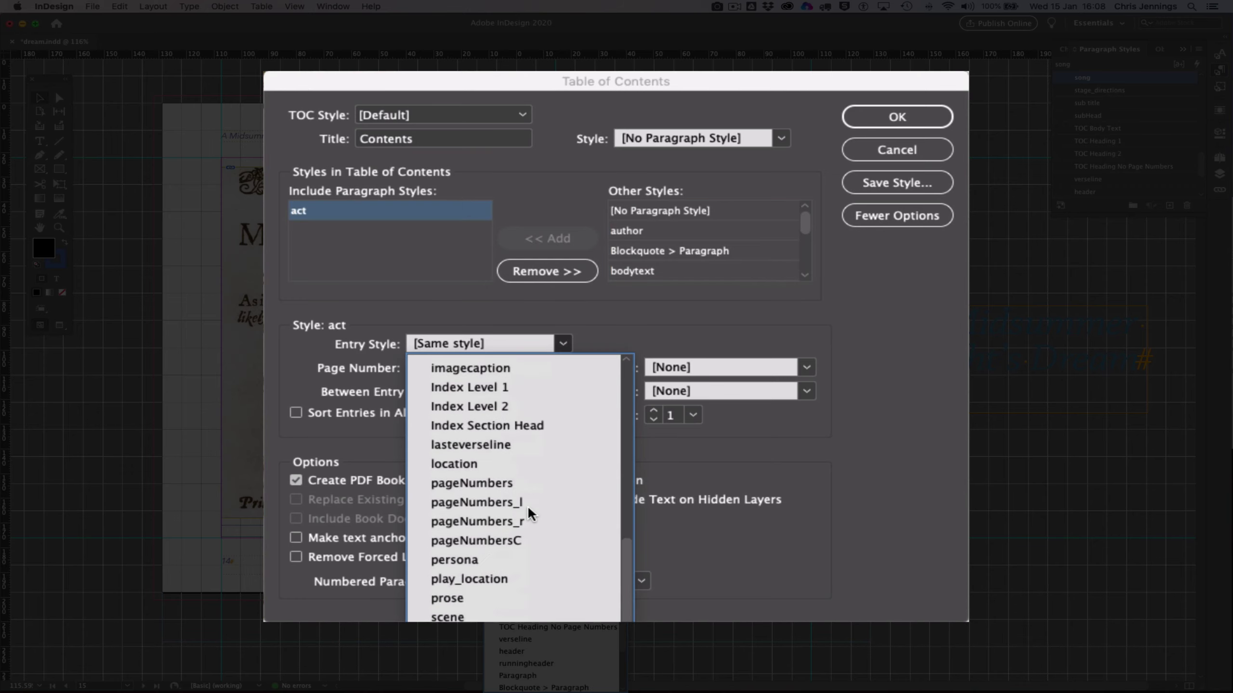
pyautogui.click(528, 559)
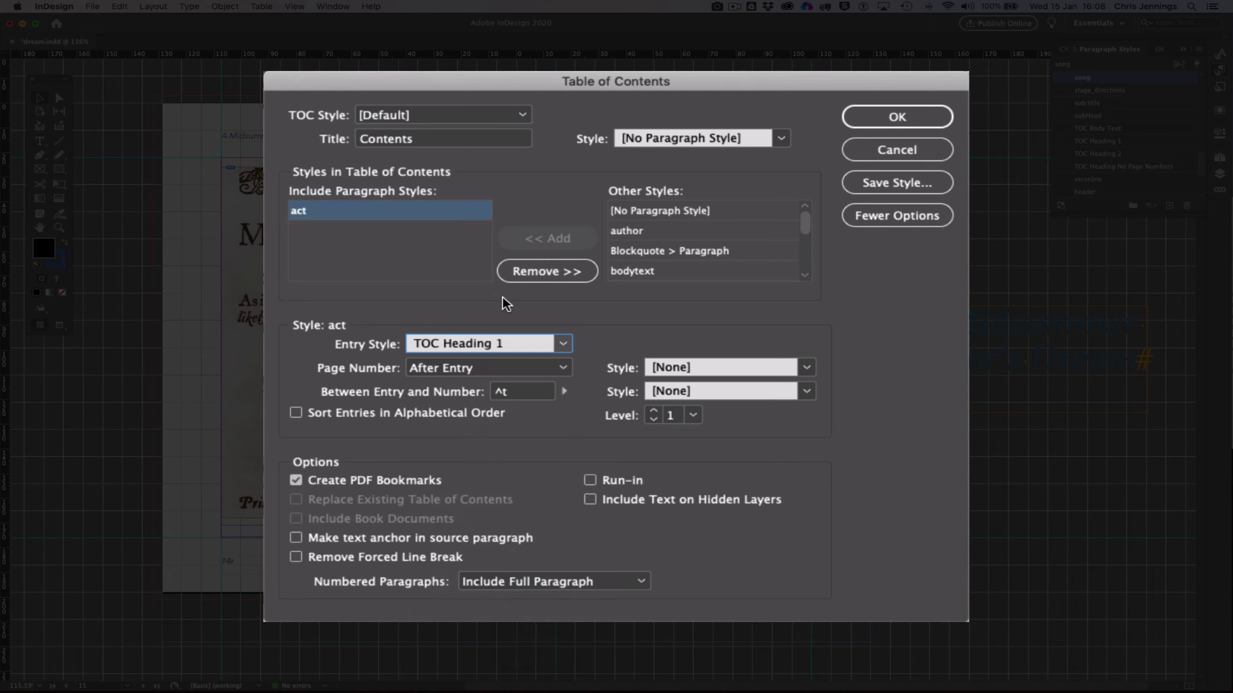
pyautogui.click(563, 367)
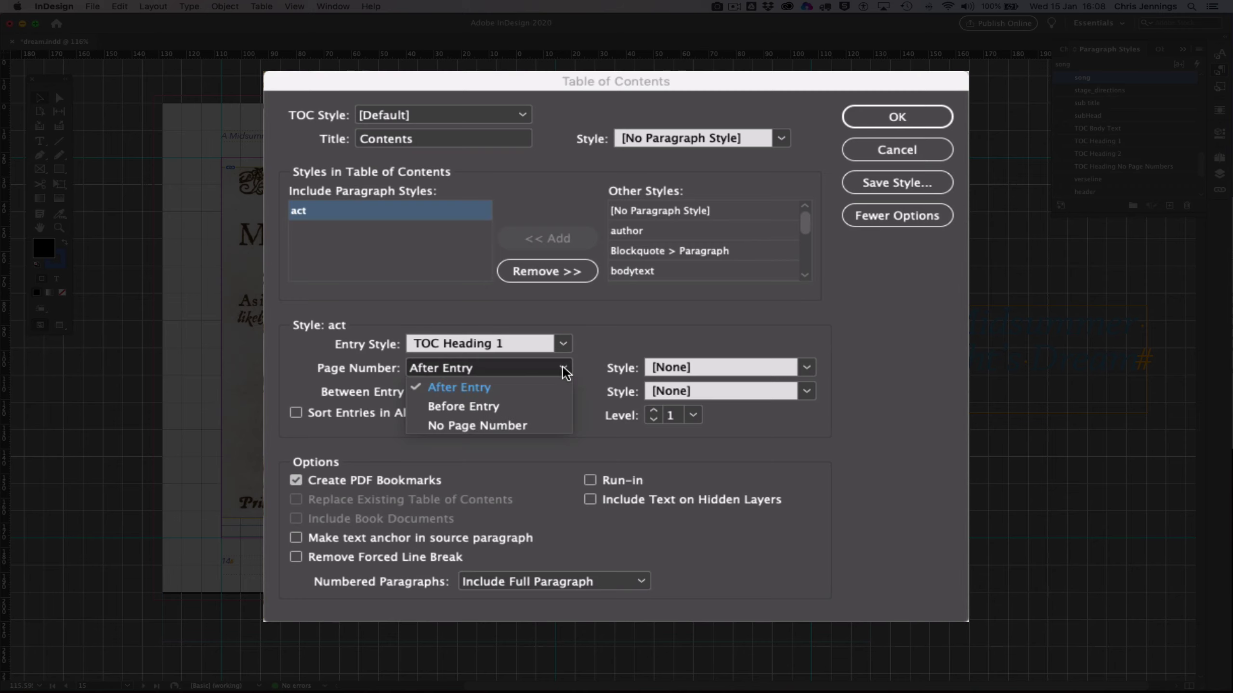
pyautogui.click(493, 426)
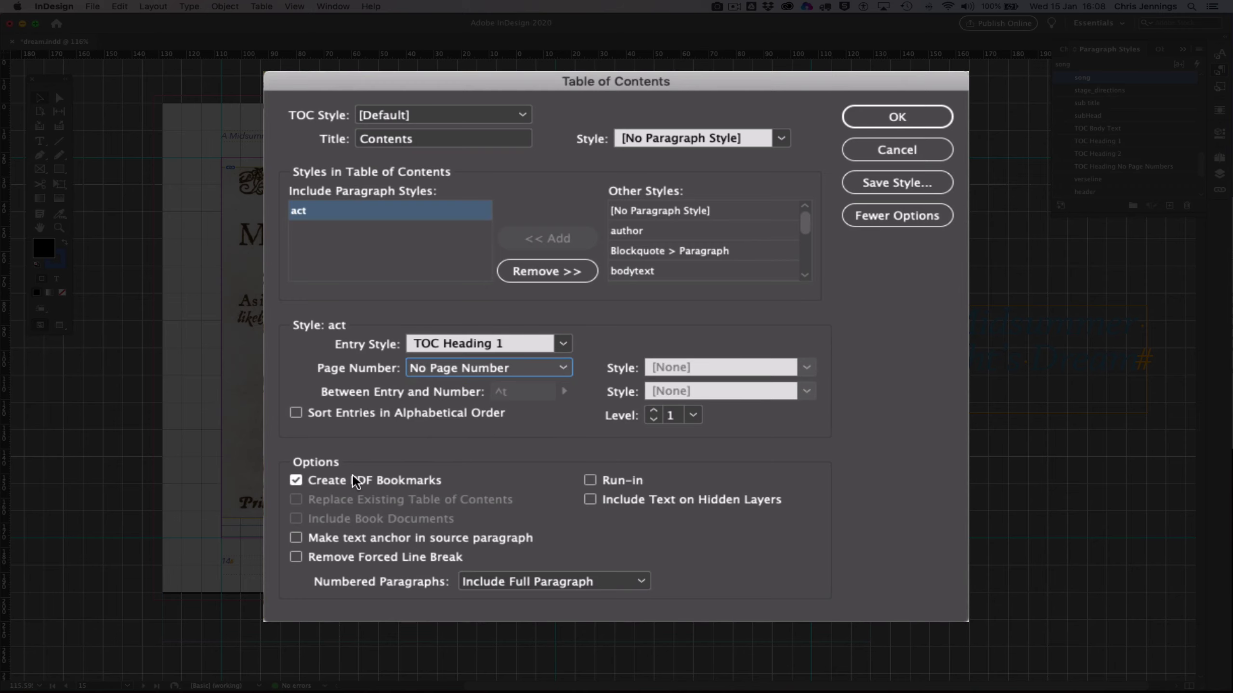
pyautogui.click(295, 538)
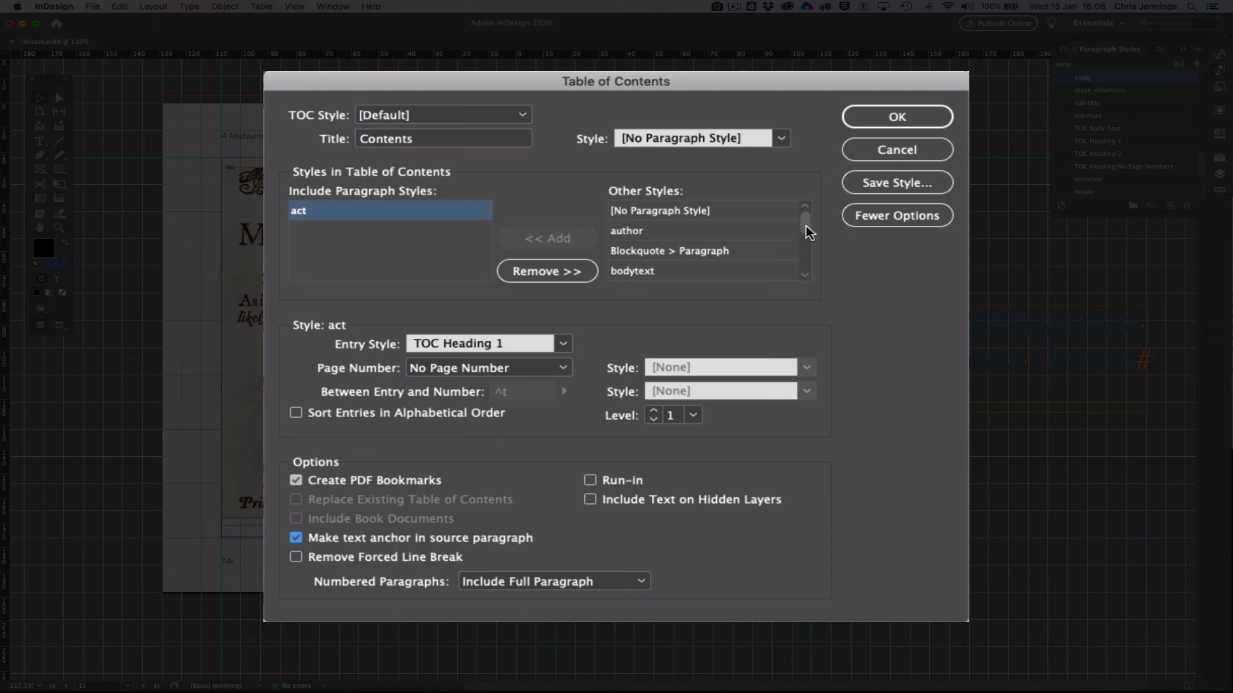
# Step: Include the scene paragraph style in the table of contents and set its level to 2
pyautogui.moveTo(805, 225); pyautogui.dragTo(805, 233)
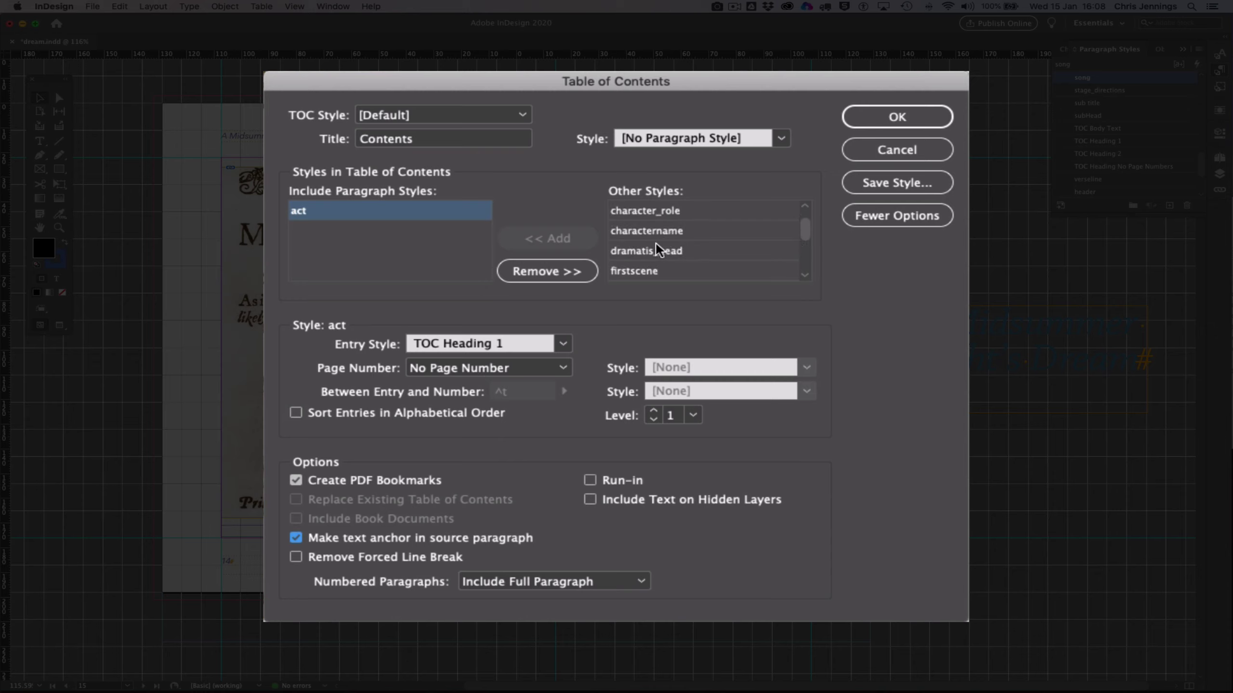
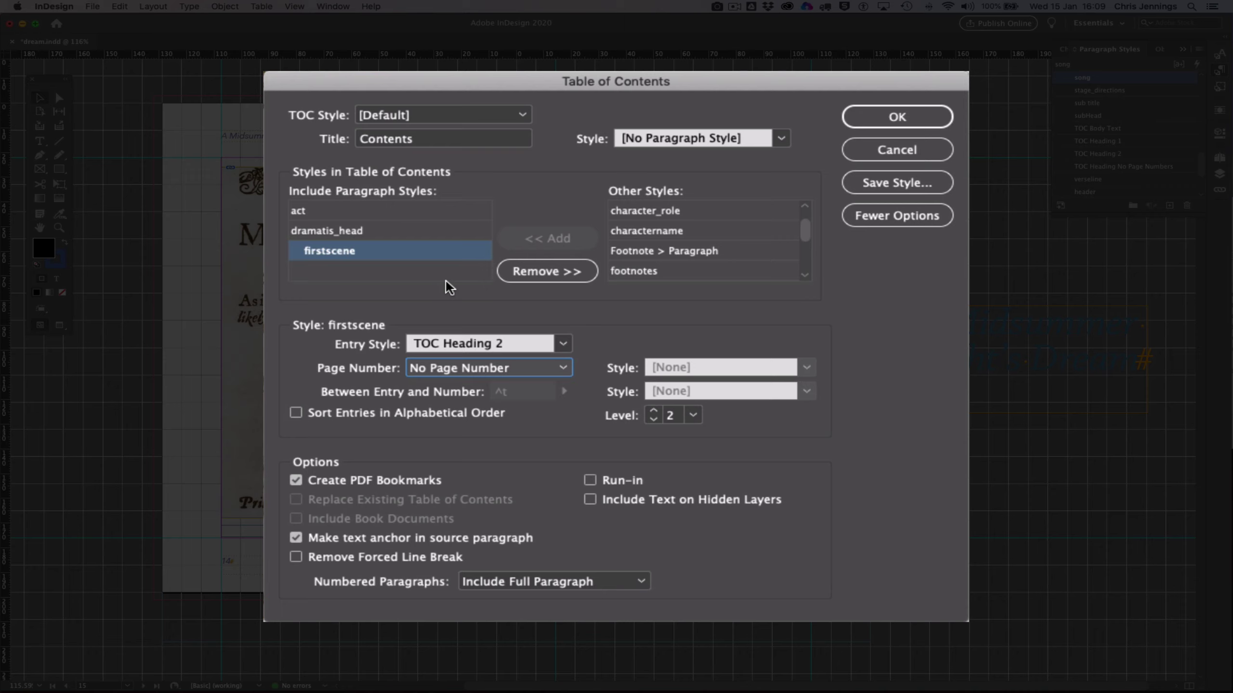
pyautogui.moveTo(804, 242); pyautogui.dragTo(807, 266)
pyautogui.click(681, 236)
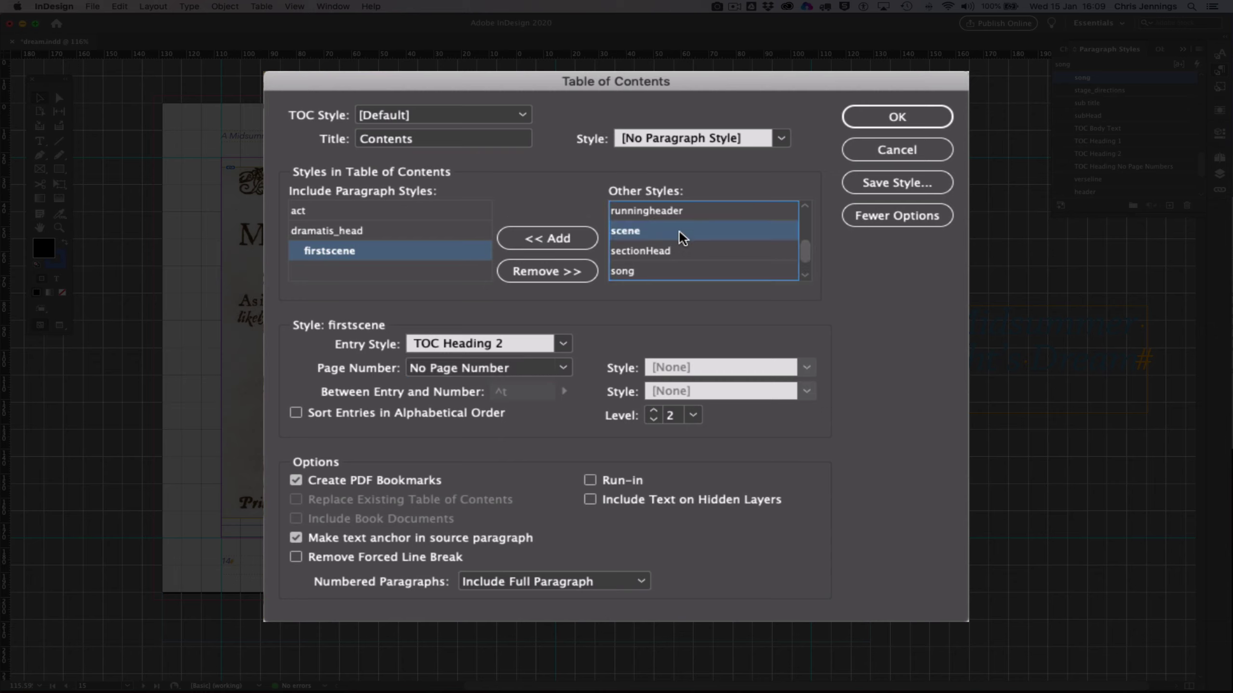
pyautogui.click(543, 232)
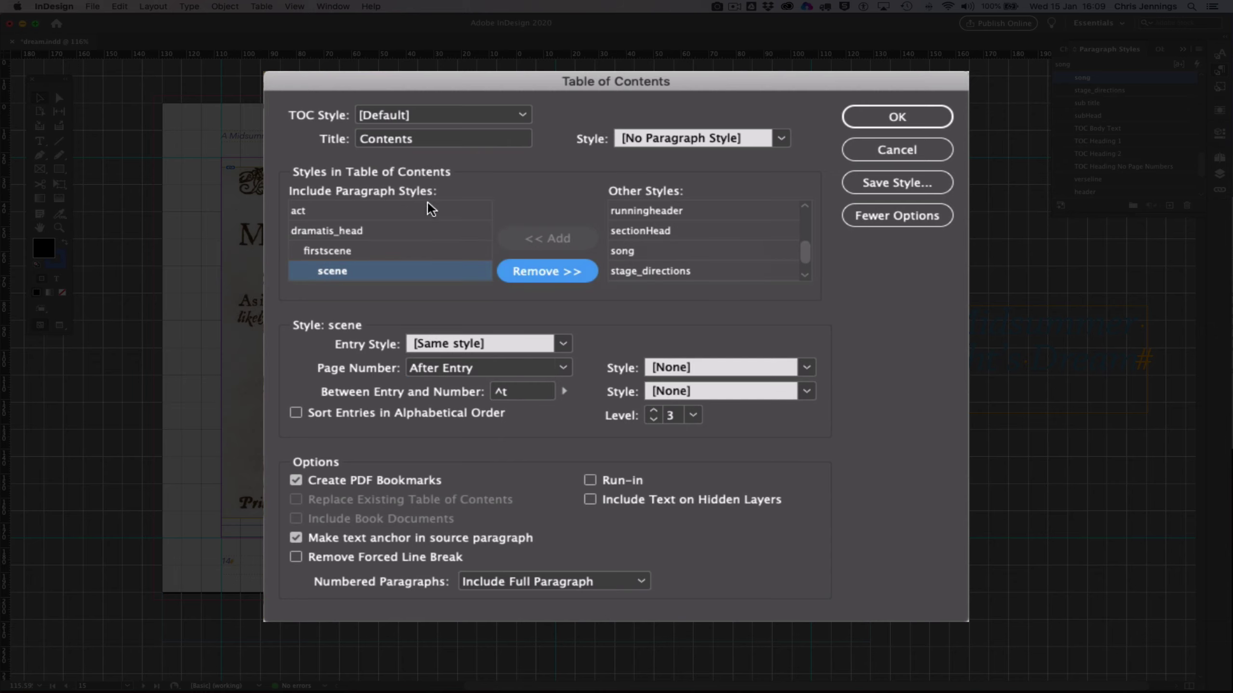
pyautogui.click(654, 419)
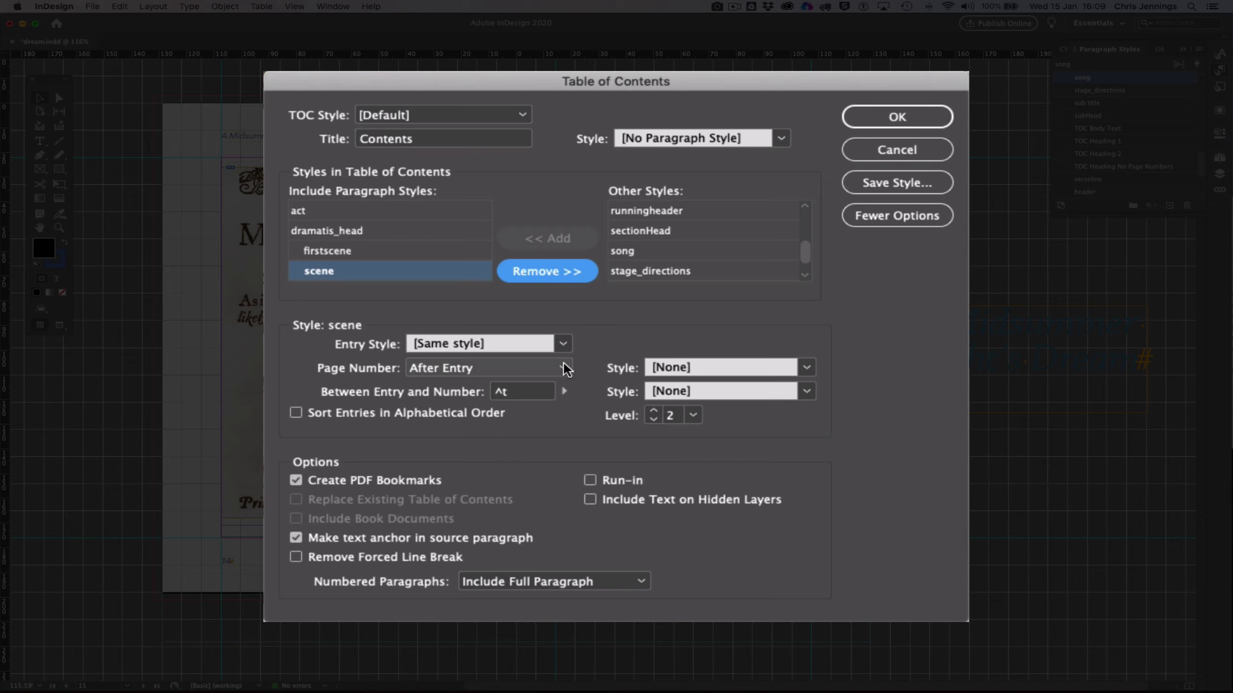
# Step: Set the scene entries to the TOC Heading 2 style with No Page Number
pyautogui.click(564, 346)
pyautogui.scroll(-3, 534, 509)
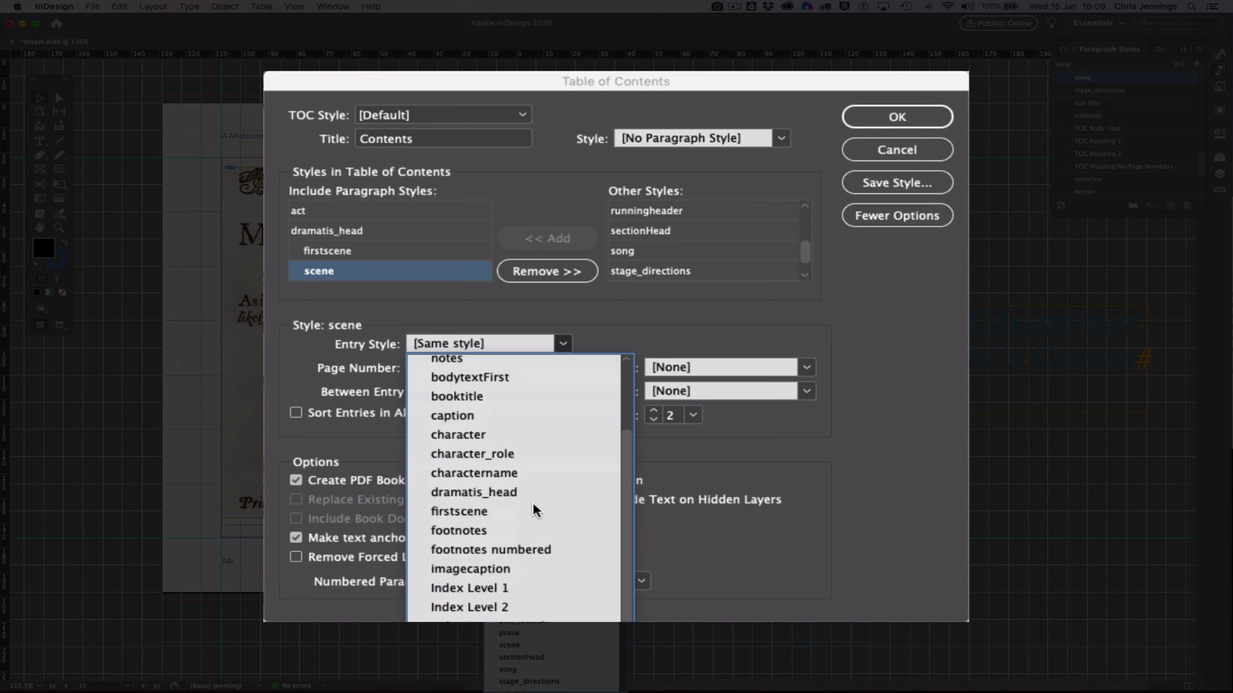
pyautogui.scroll(-5, 536, 510)
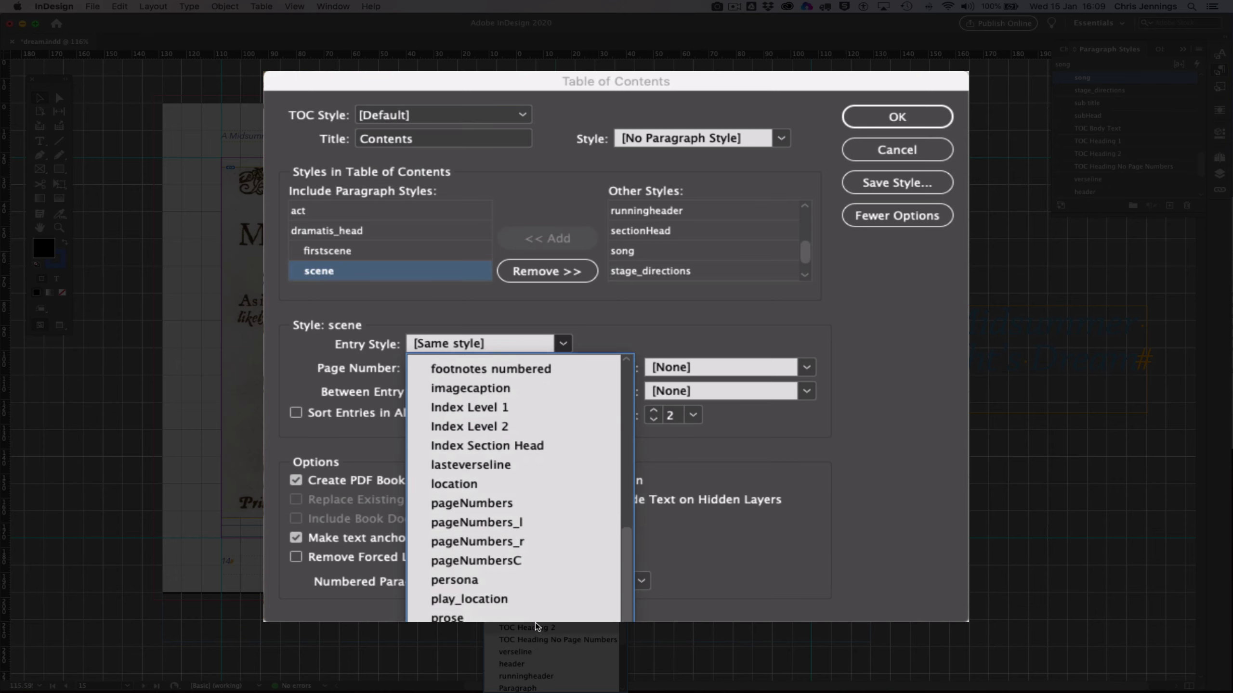
pyautogui.click(536, 627)
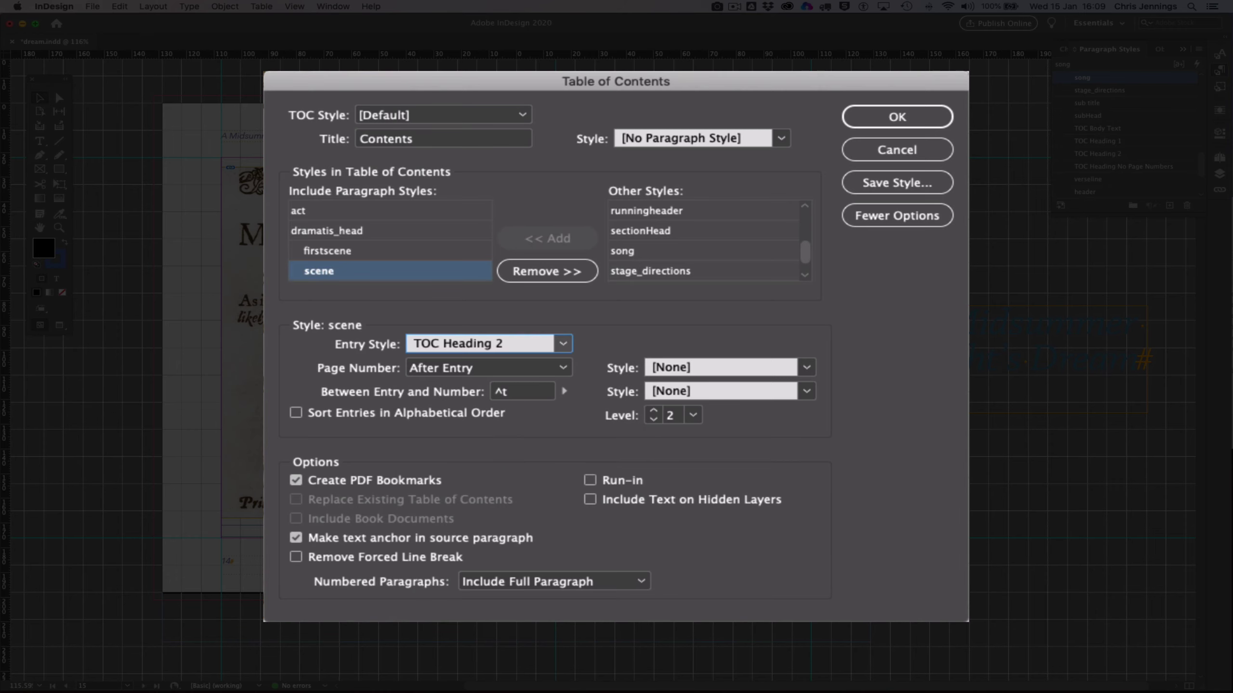
pyautogui.click(562, 368)
pyautogui.click(500, 427)
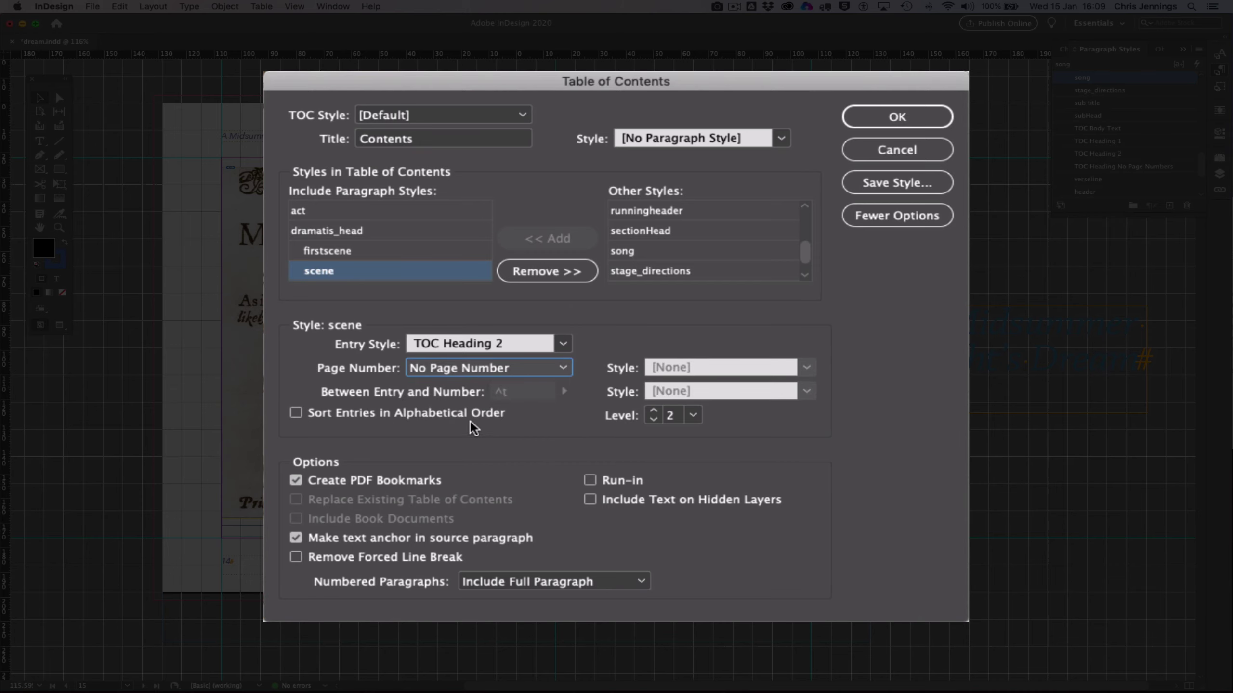
# Step: Save the table of contents settings as the TOC style tocplay
pyautogui.click(897, 183)
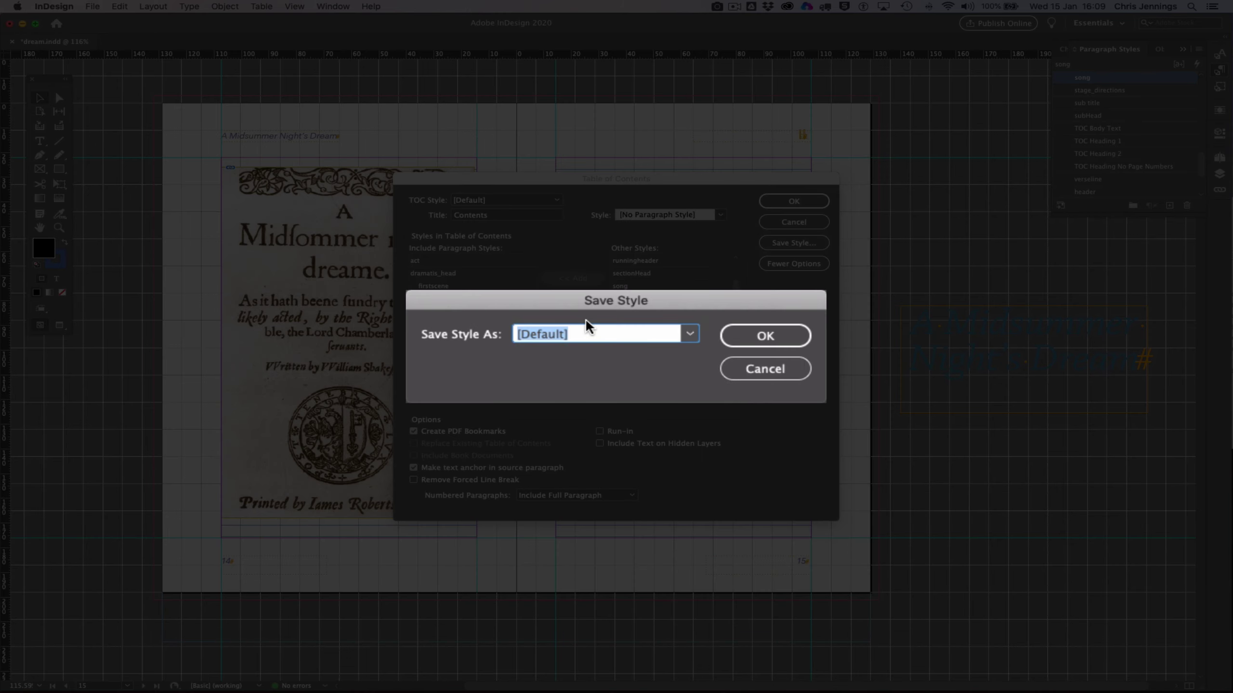
pyautogui.write('tocplay')
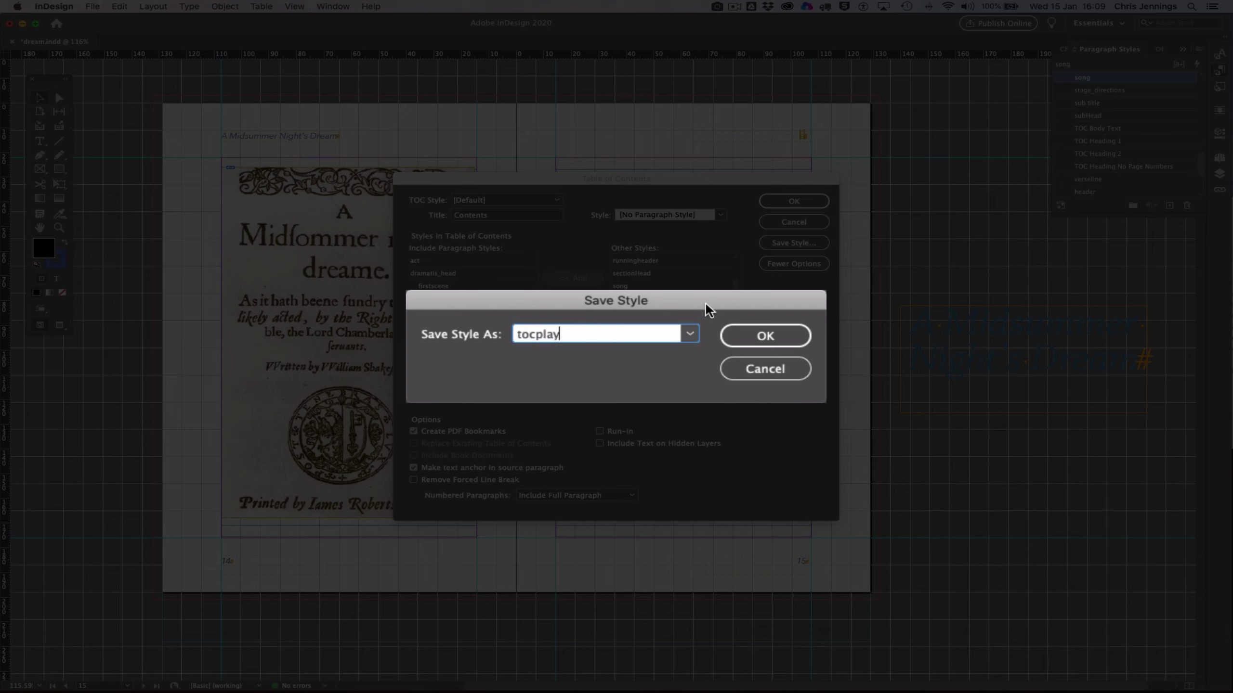
pyautogui.click(750, 336)
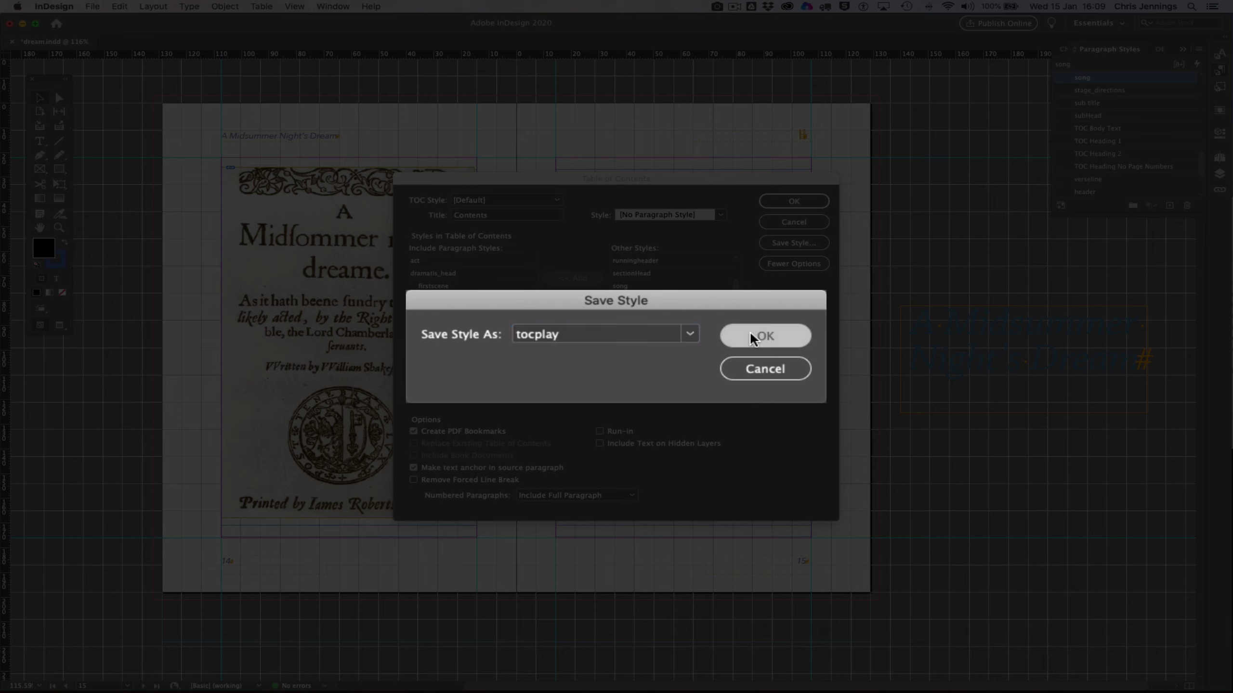
pyautogui.click(788, 381)
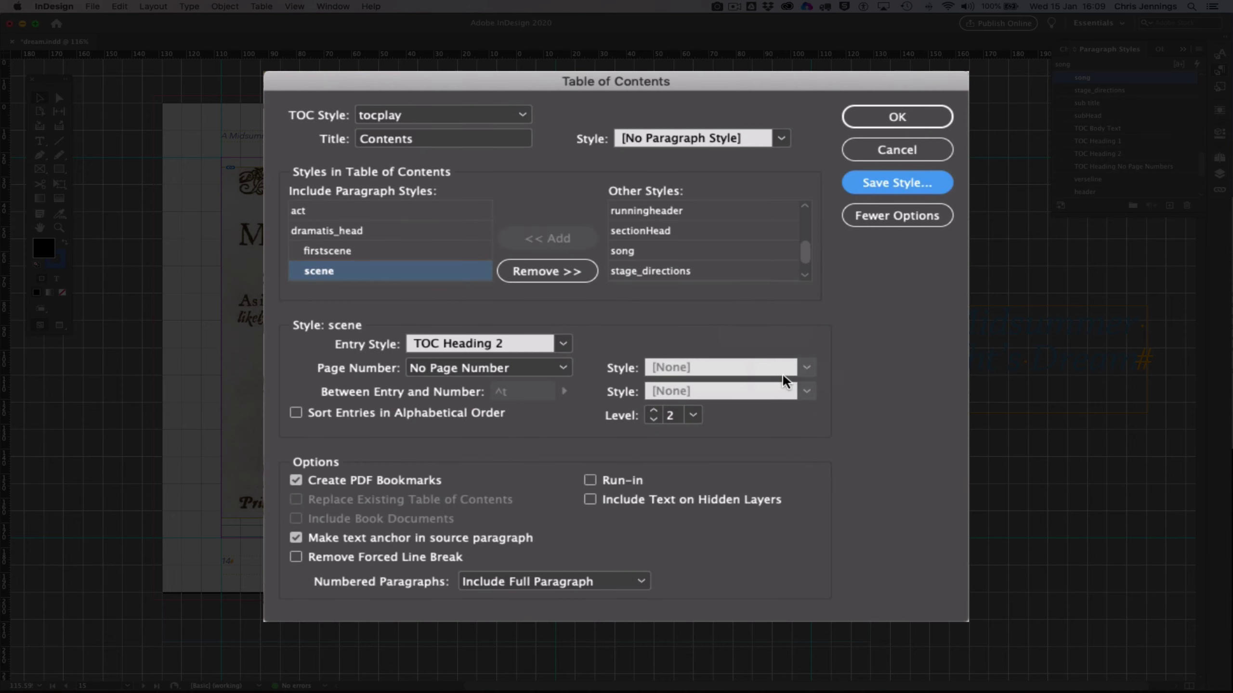
# Step: Generate the table of contents and place it at the upper-left margin corner of page 15, leaving it deselected
pyautogui.click(897, 117)
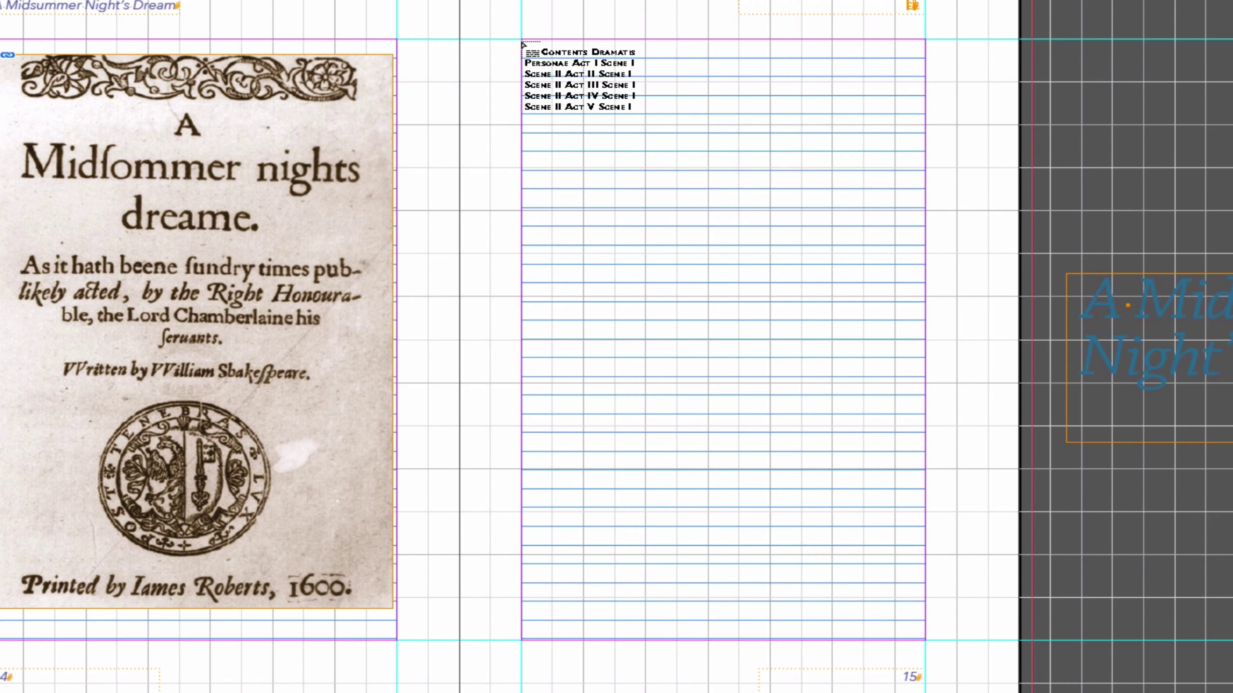
pyautogui.click(521, 39)
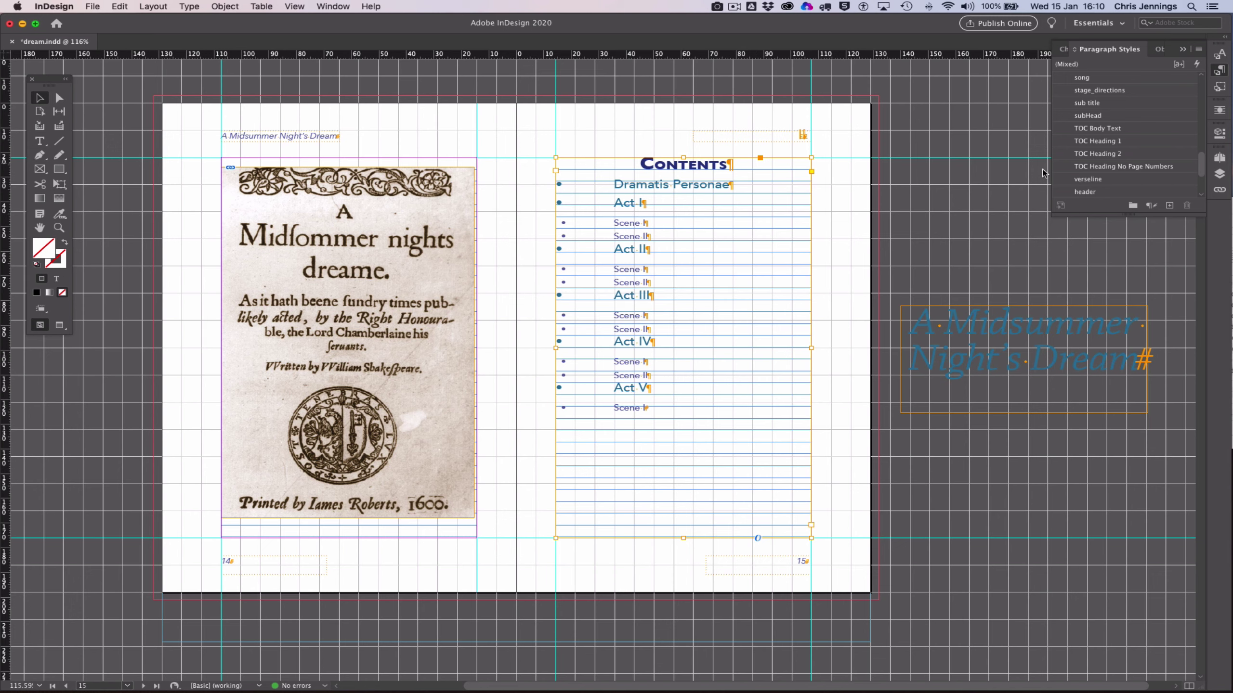
pyautogui.click(904, 188)
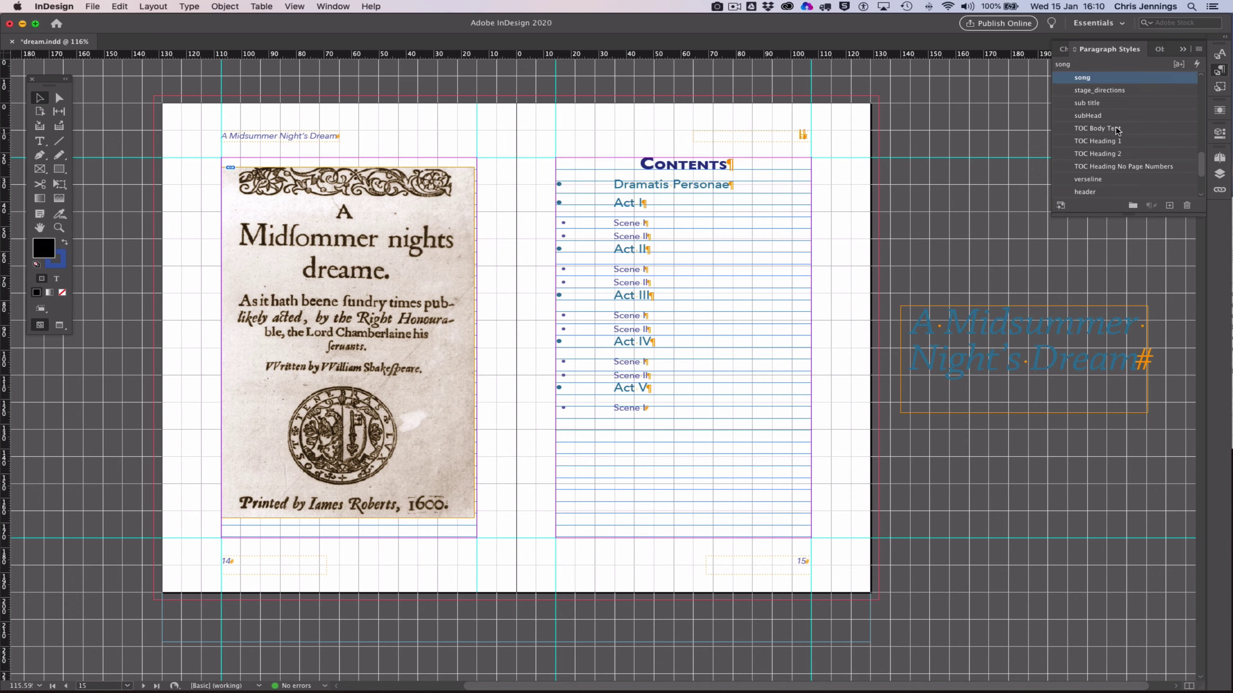
# Step: Examine the bullets and numbering settings of the TOC Heading 1 paragraph style against the contents page
pyautogui.doubleClick(1082, 142)
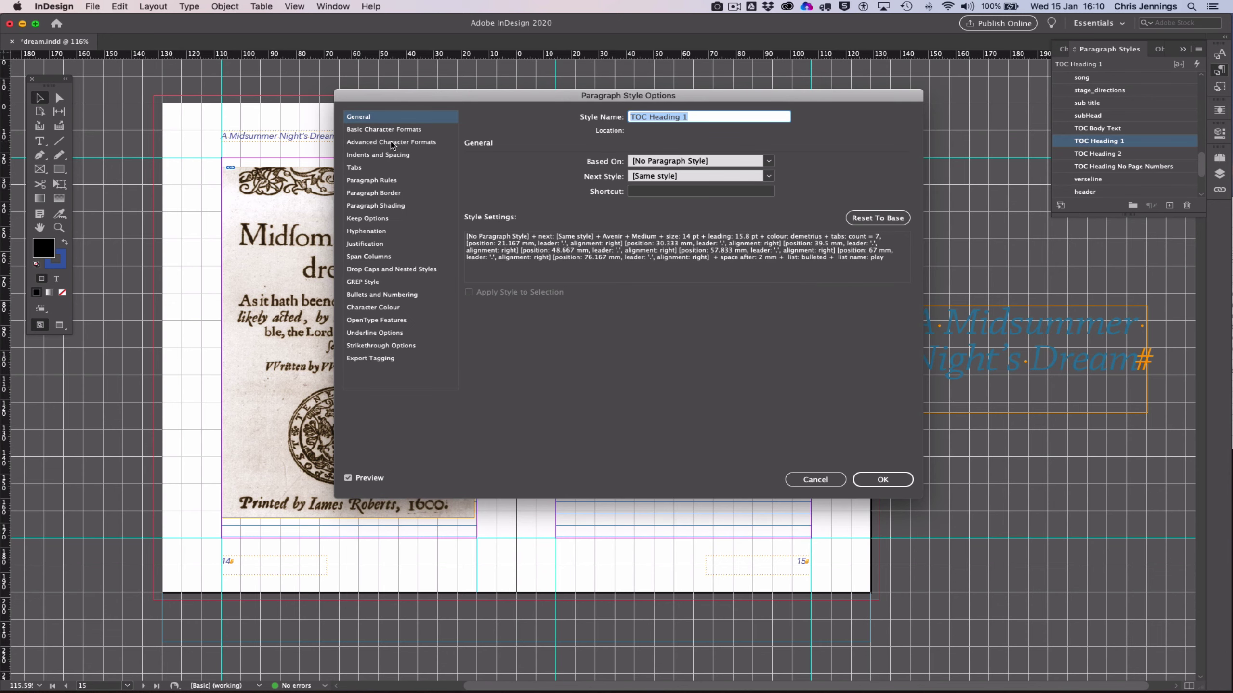
pyautogui.click(391, 300)
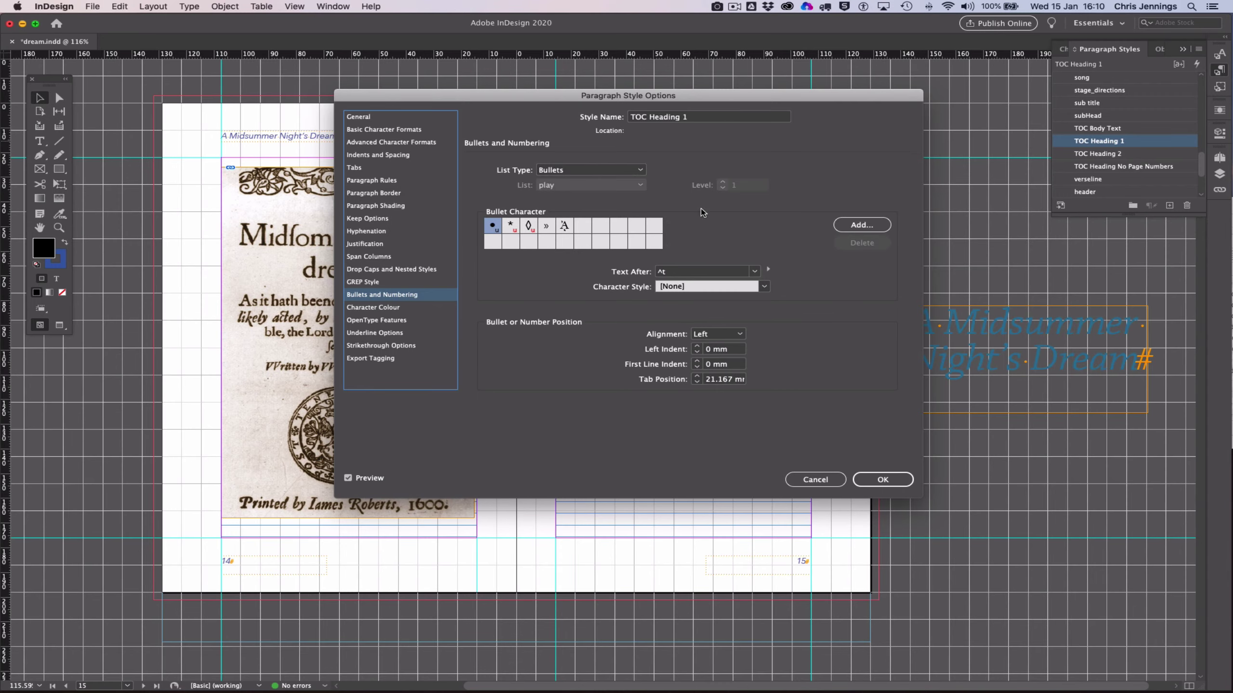
pyautogui.moveTo(527, 99); pyautogui.dragTo(576, 384)
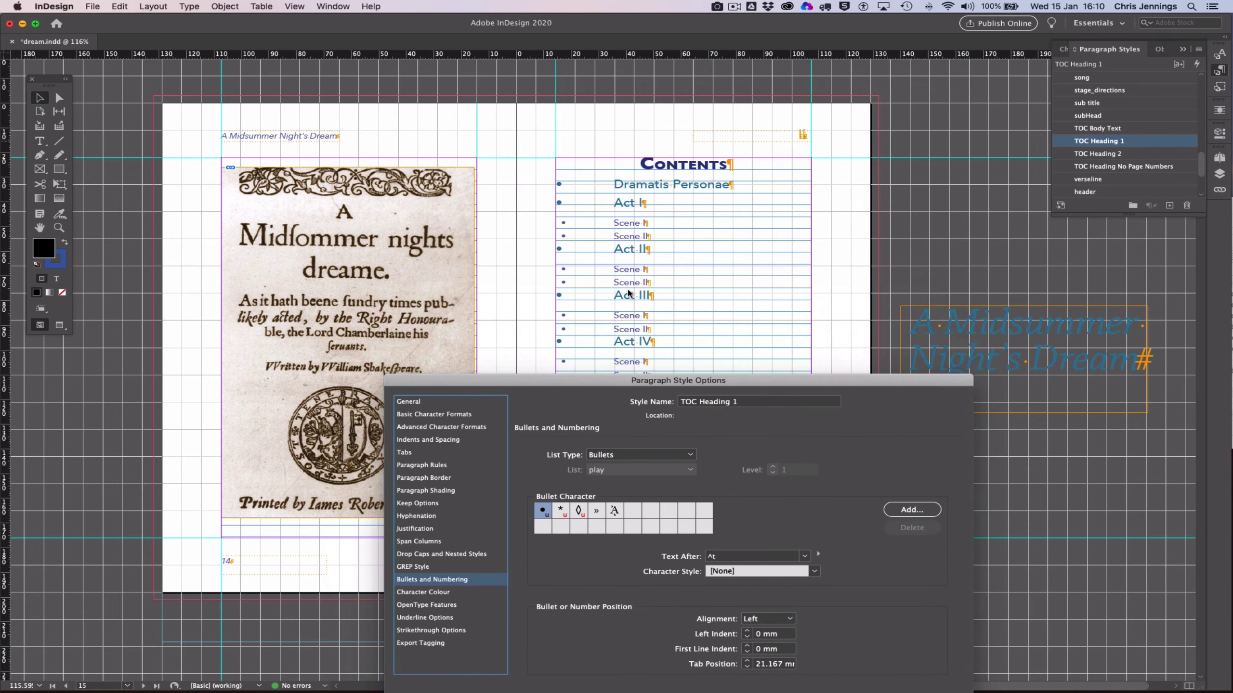
pyautogui.moveTo(600, 381); pyautogui.dragTo(362, 109)
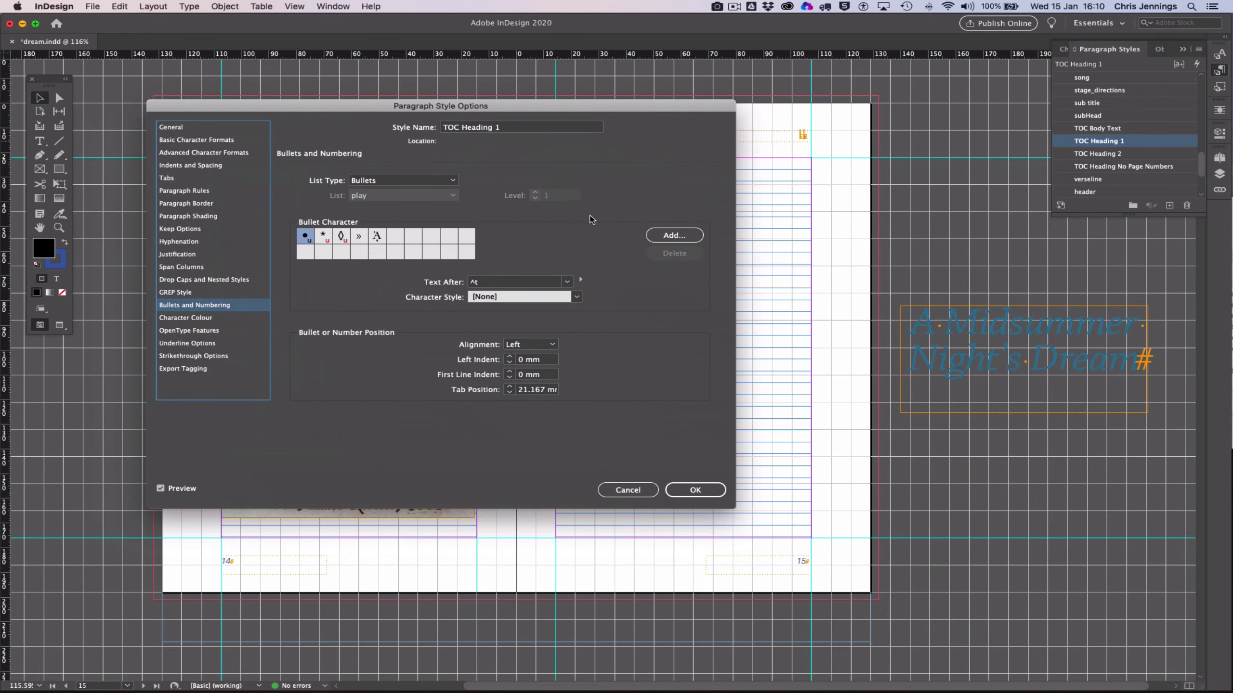
pyautogui.click(698, 487)
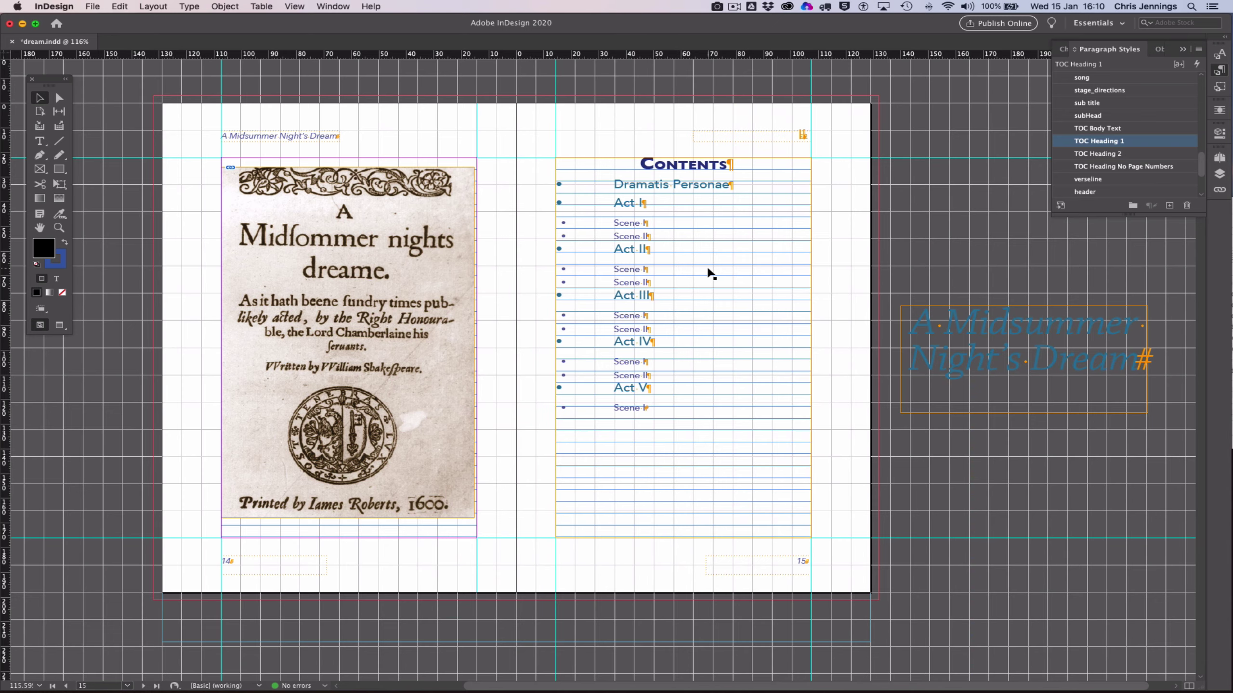
# Step: Examine how the Dramatis Personae, threaded play text and contents occupy separate text frames across pages 14 to 19
pyautogui.scroll(-10, 708, 284)
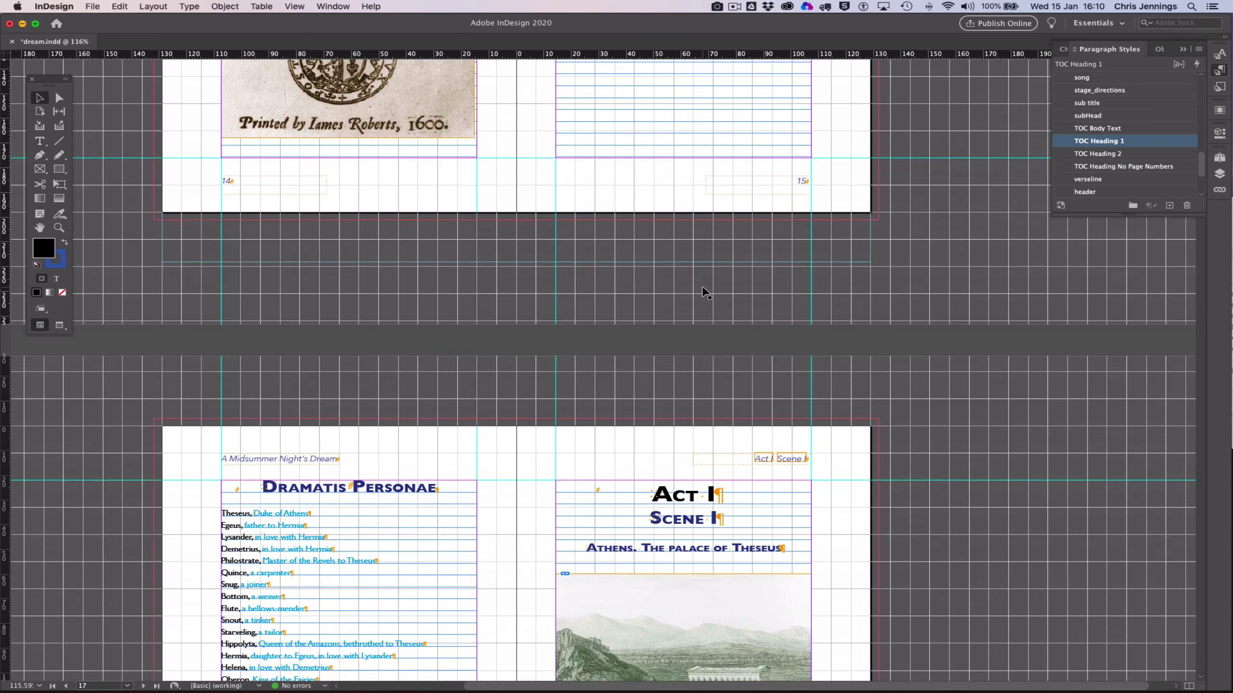
pyautogui.scroll(-3, 708, 291)
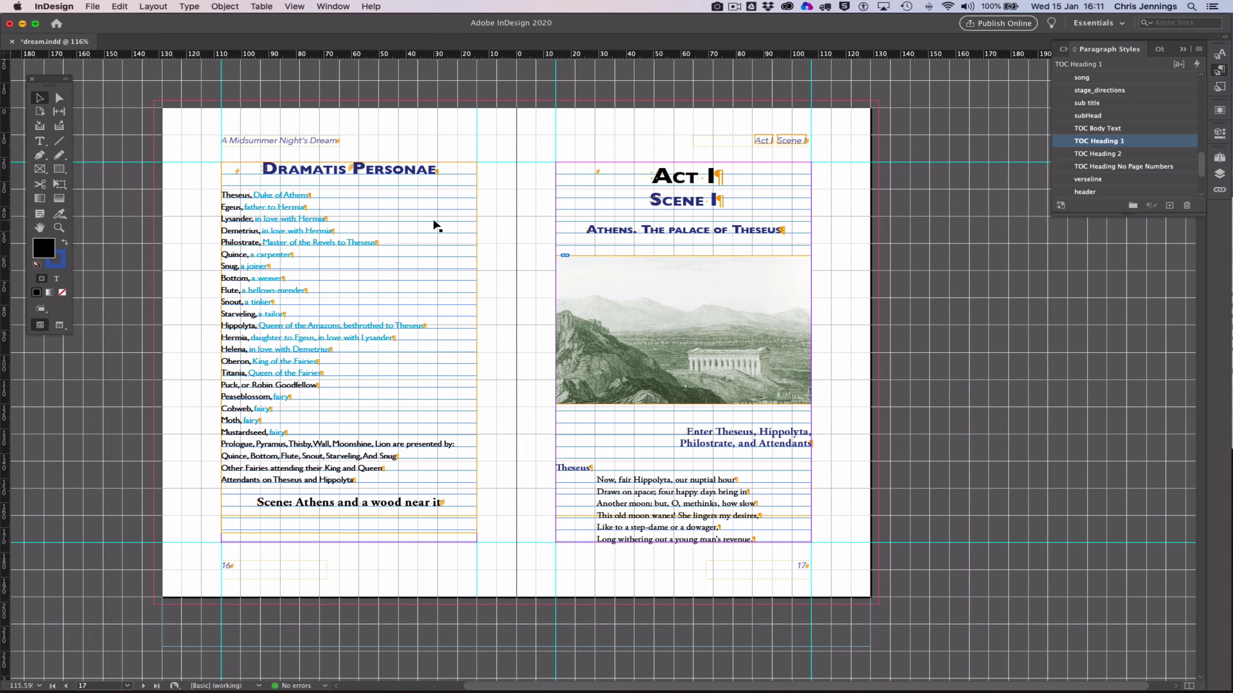
pyautogui.click(463, 232)
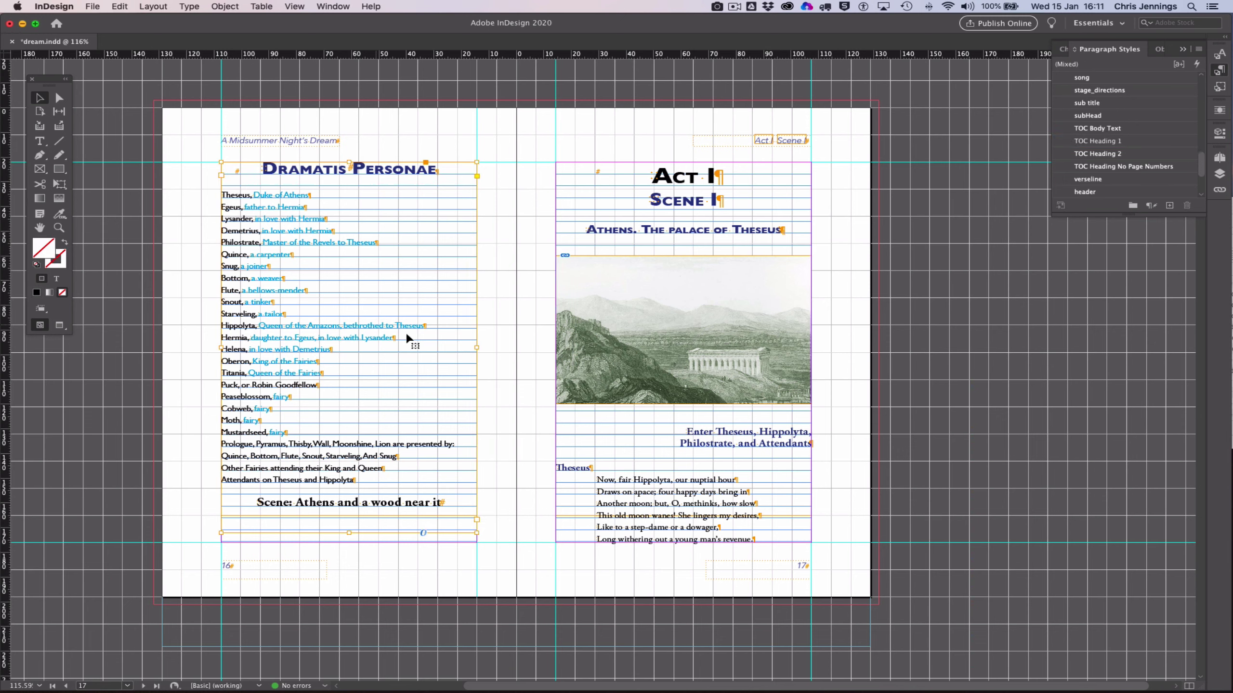
pyautogui.click(590, 219)
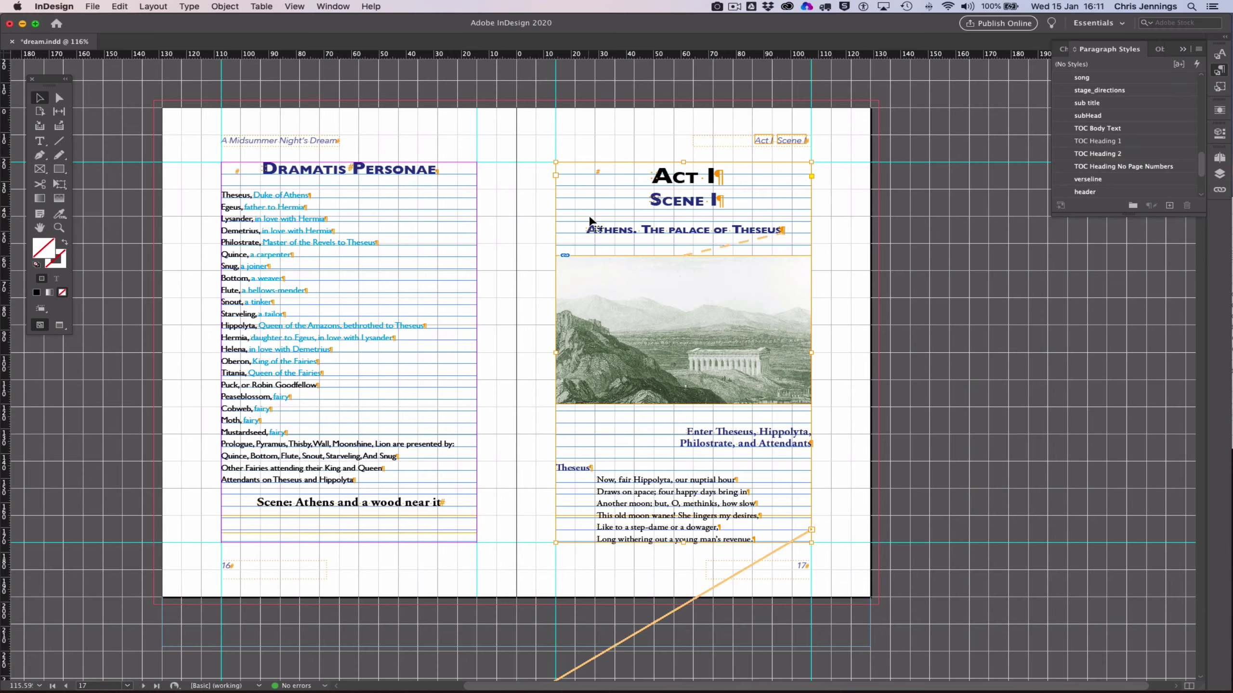
pyautogui.scroll(-5, 643, 236)
pyautogui.scroll(-2, 645, 242)
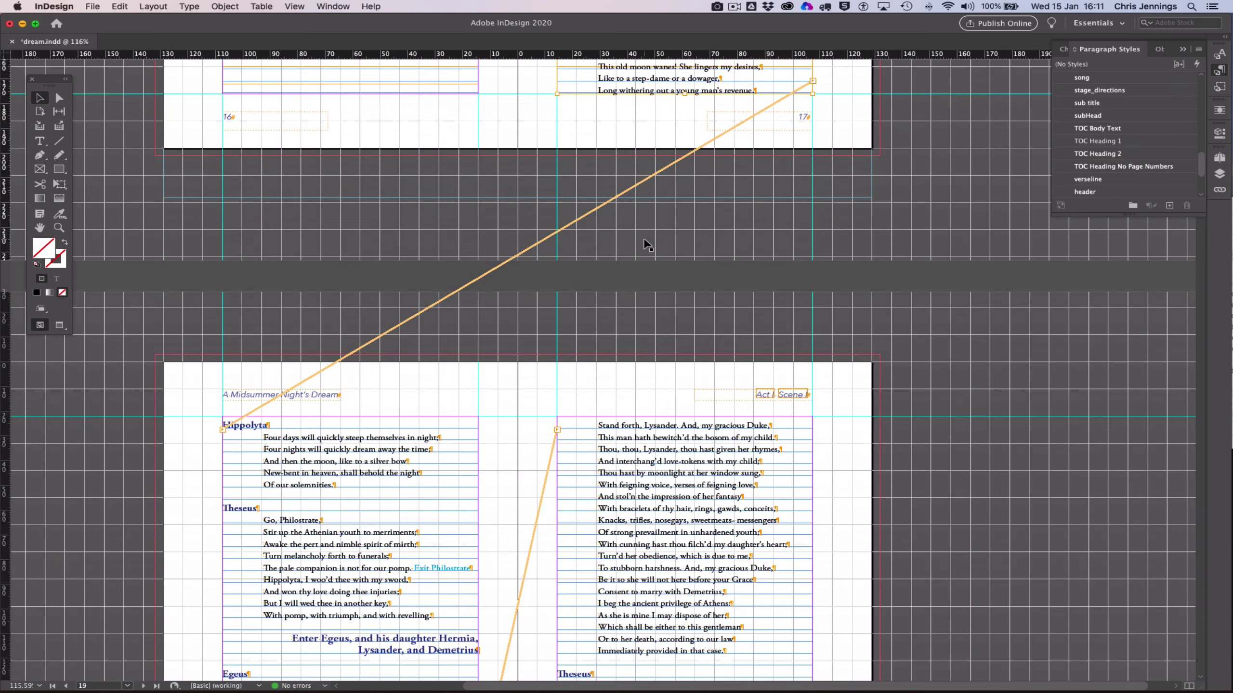
pyautogui.scroll(8, 646, 243)
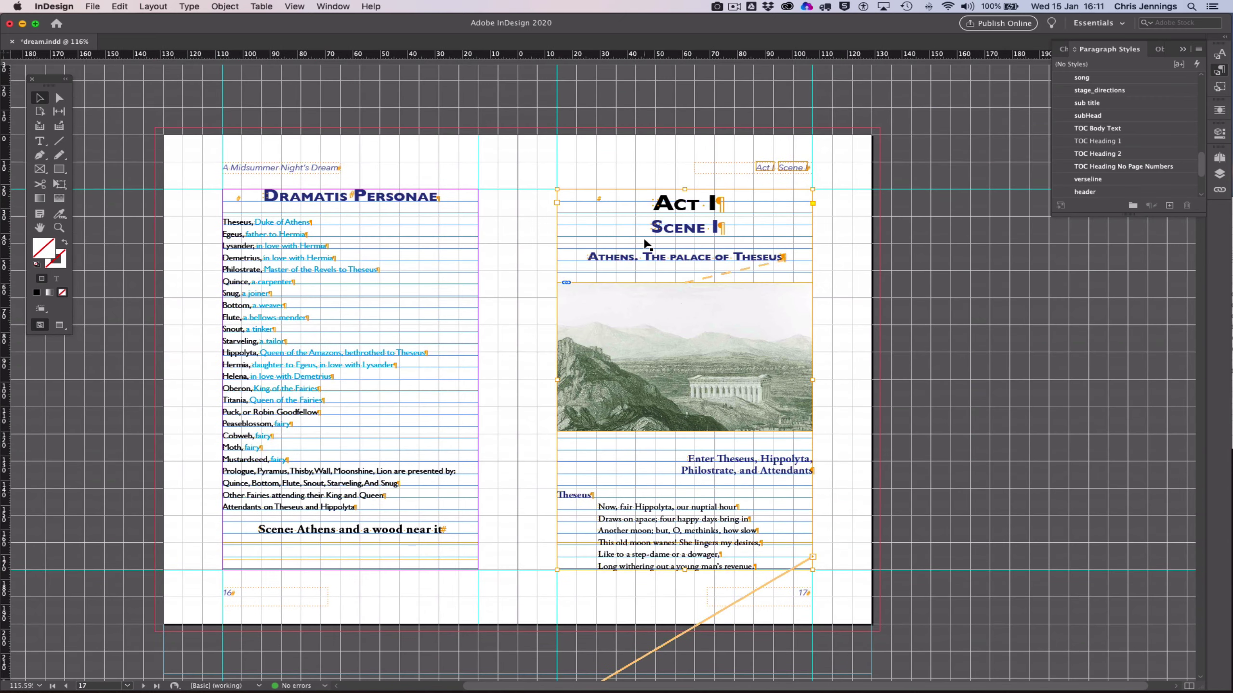
pyautogui.scroll(-1, 647, 243)
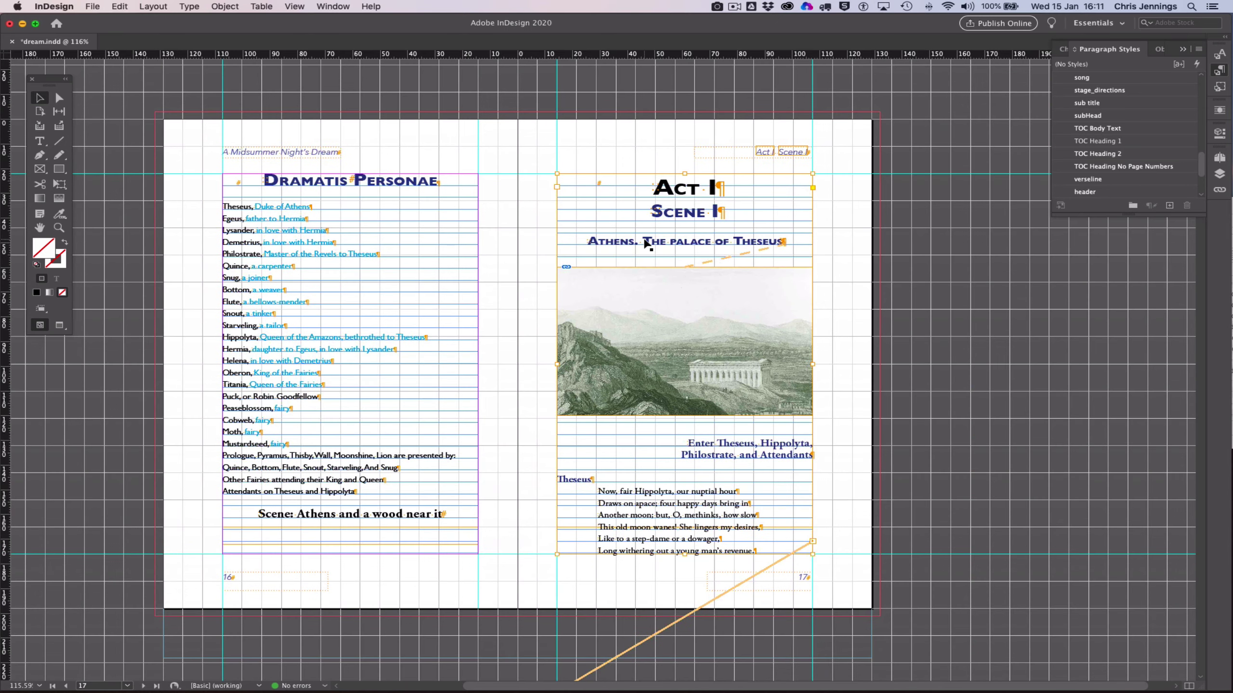
pyautogui.click(456, 218)
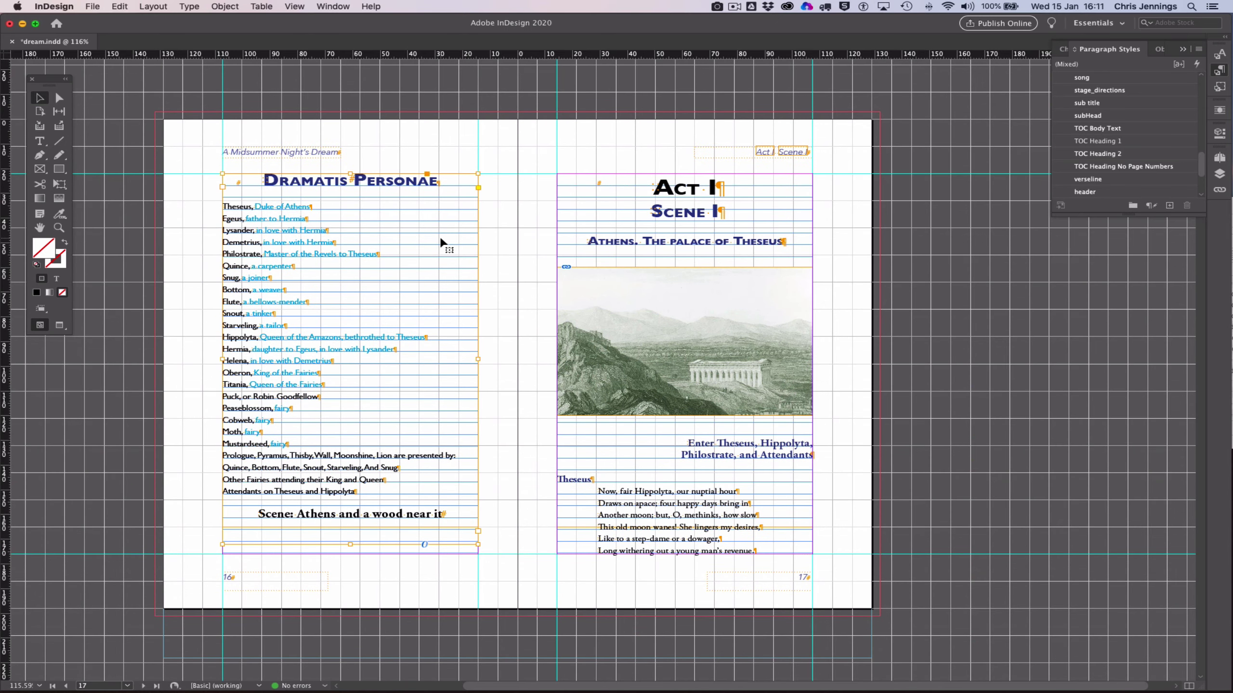
pyautogui.scroll(20, 423, 238)
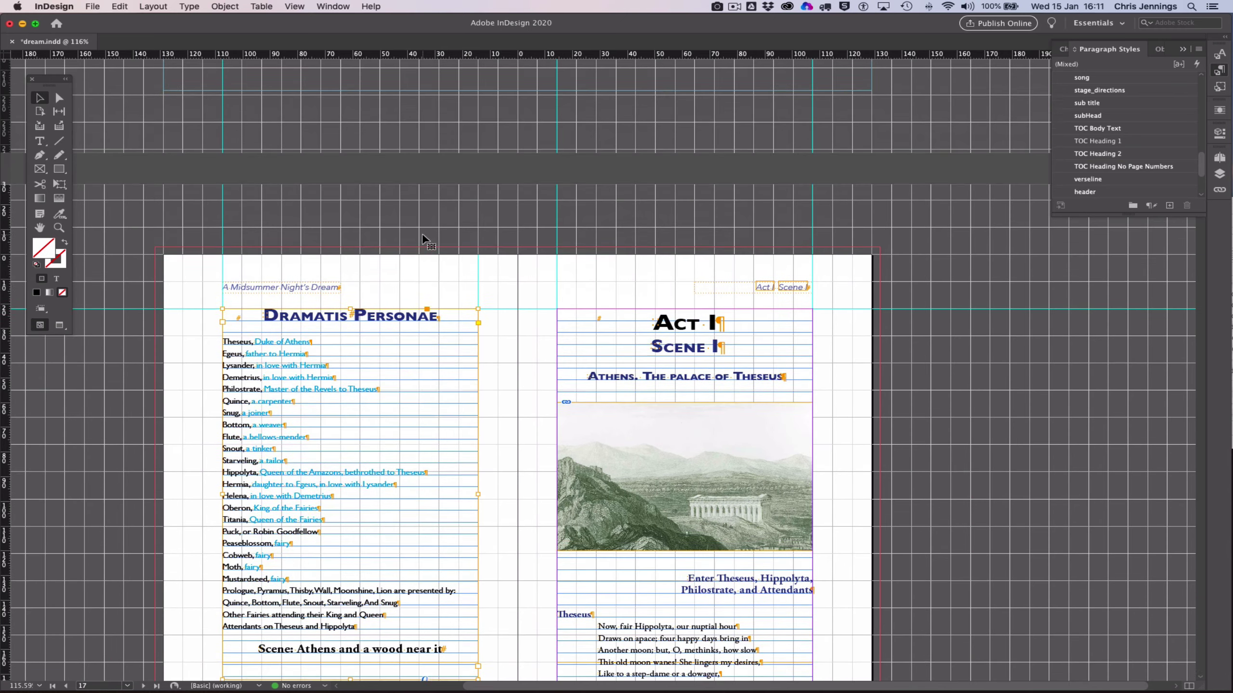
pyautogui.scroll(2, 421, 238)
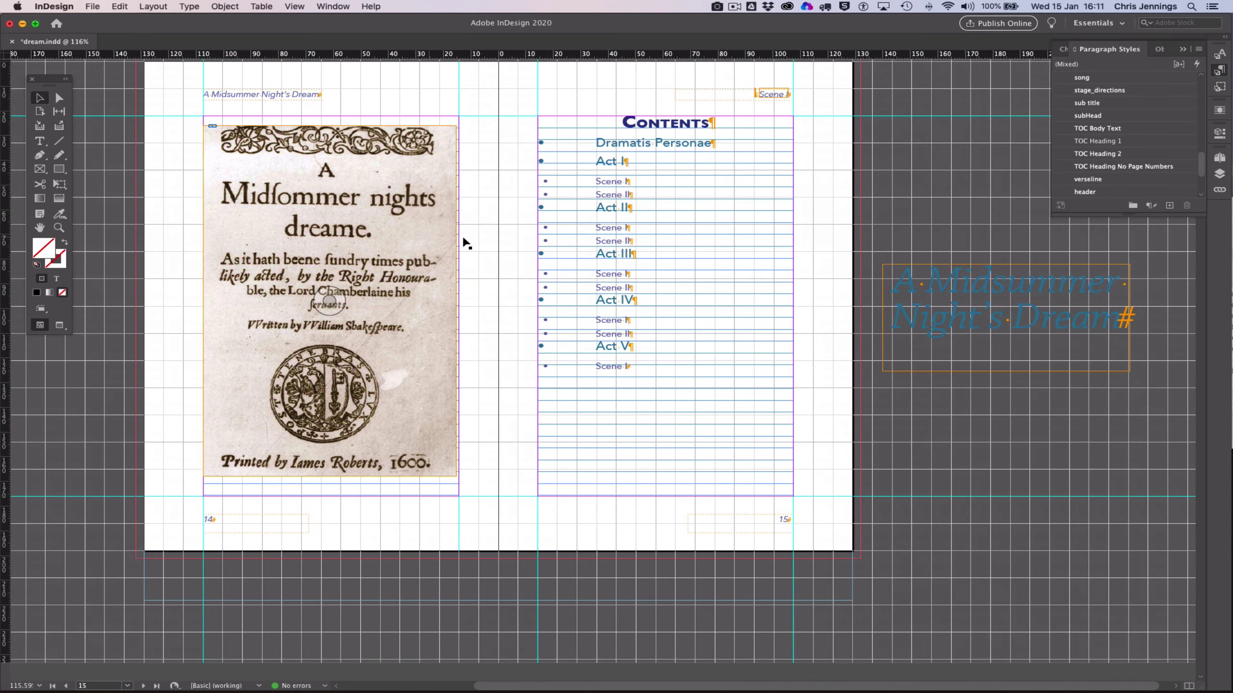
# Step: Show the document's articles and add the contents text frame on page 15 as a new article named contents
pyautogui.click(582, 233)
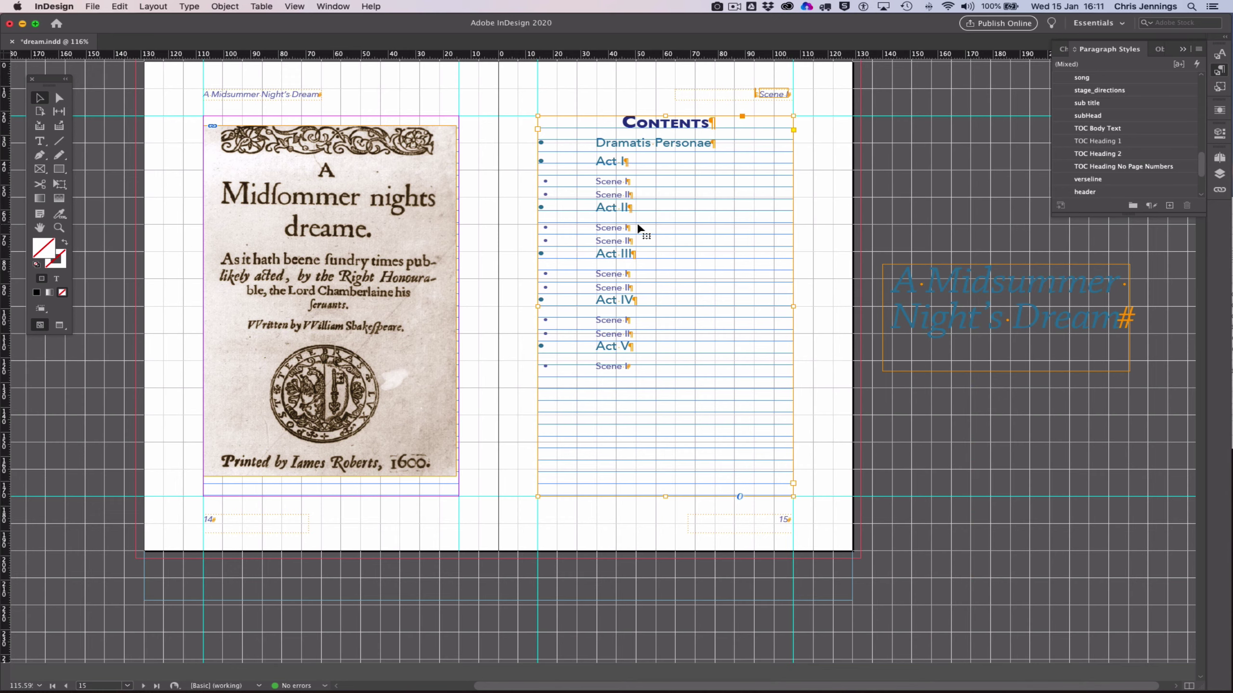
pyautogui.scroll(1, 638, 228)
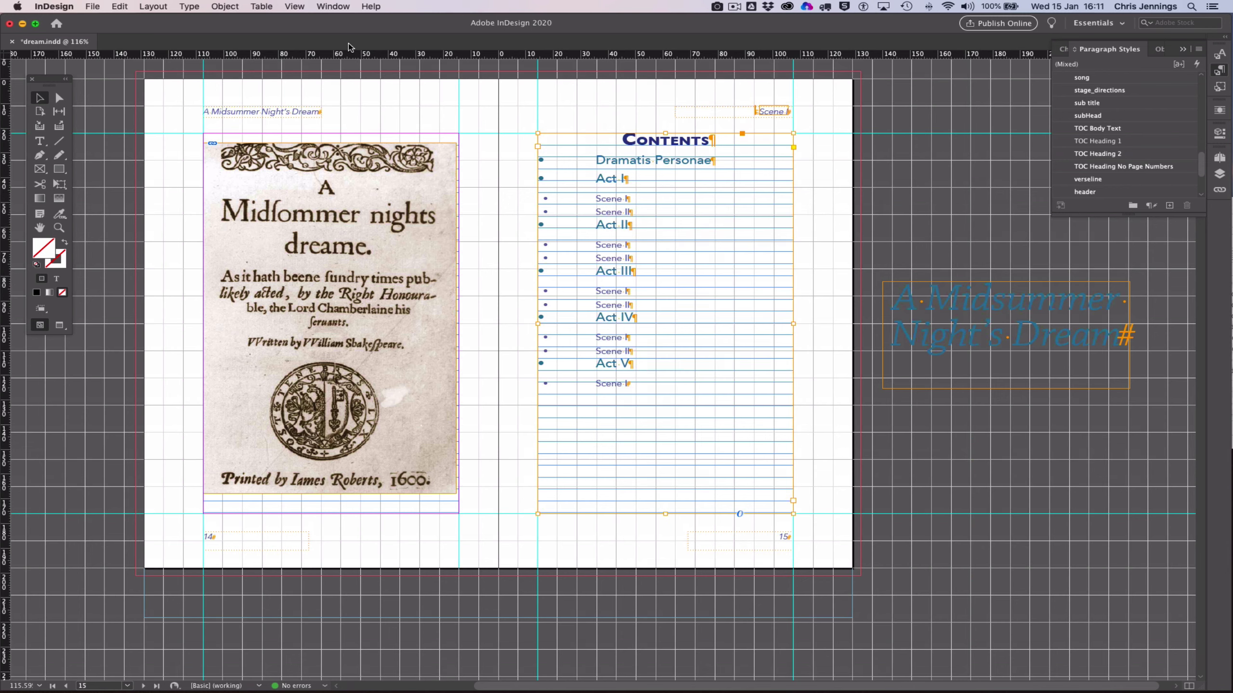
pyautogui.click(329, 7)
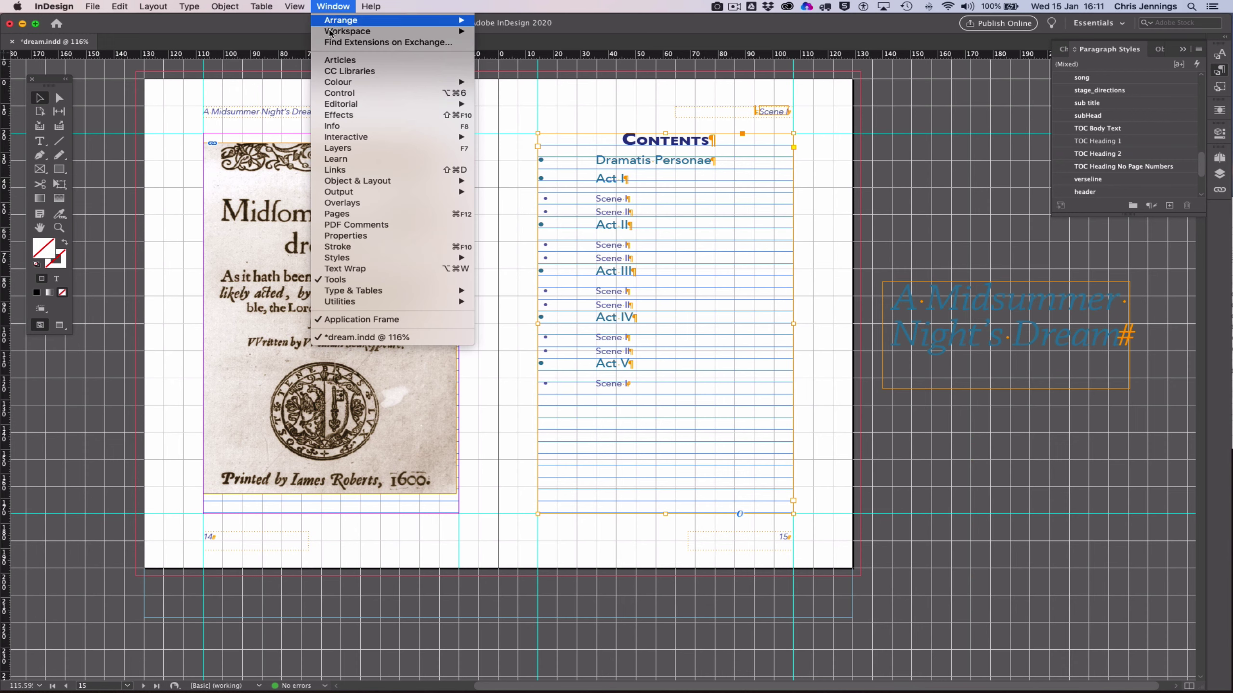
pyautogui.click(334, 61)
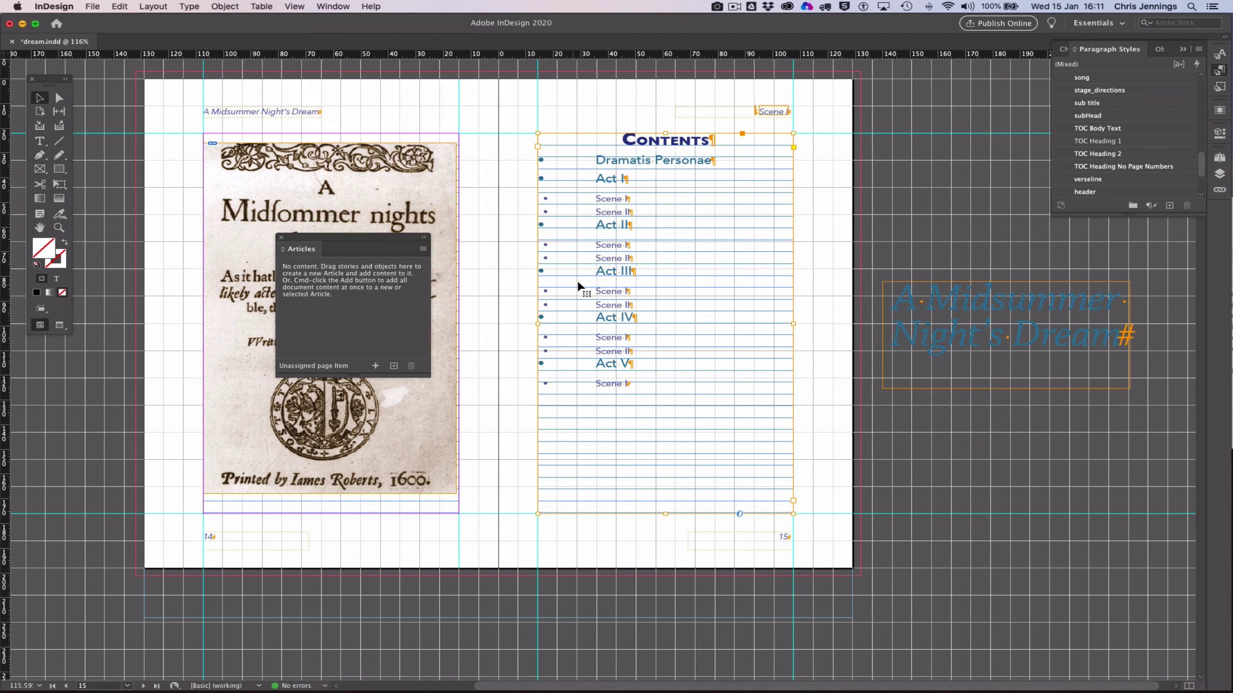
pyautogui.moveTo(582, 280); pyautogui.dragTo(379, 277)
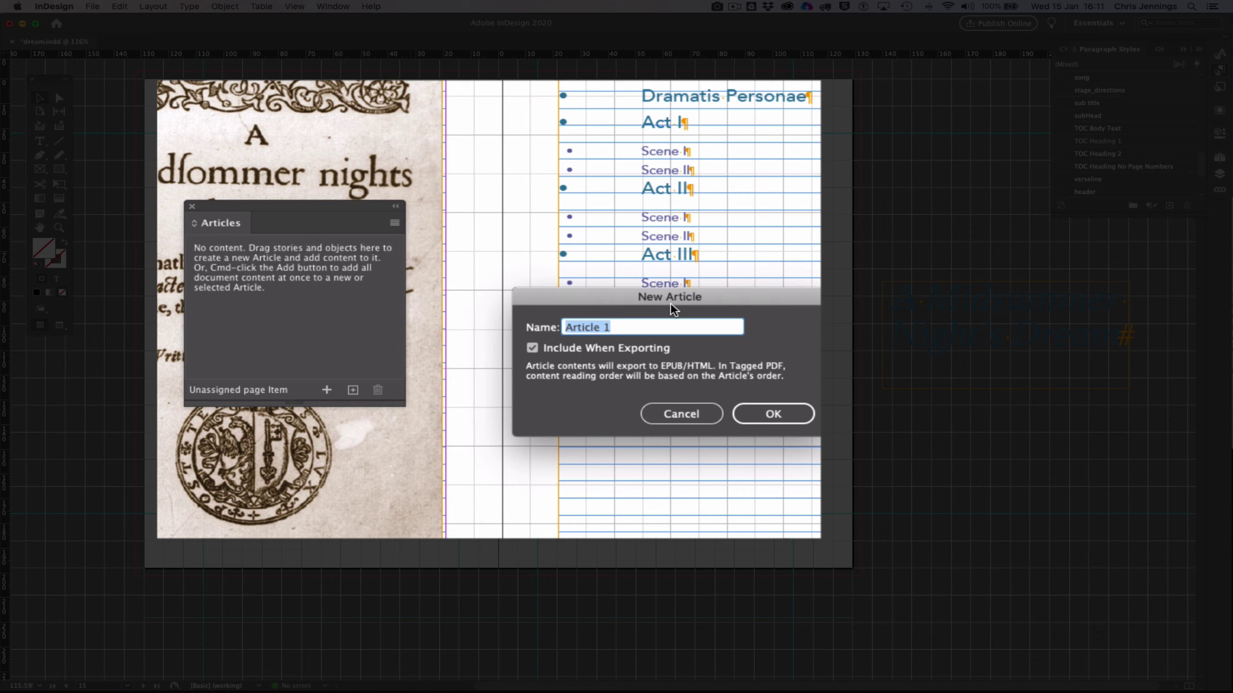
pyautogui.write('contents')
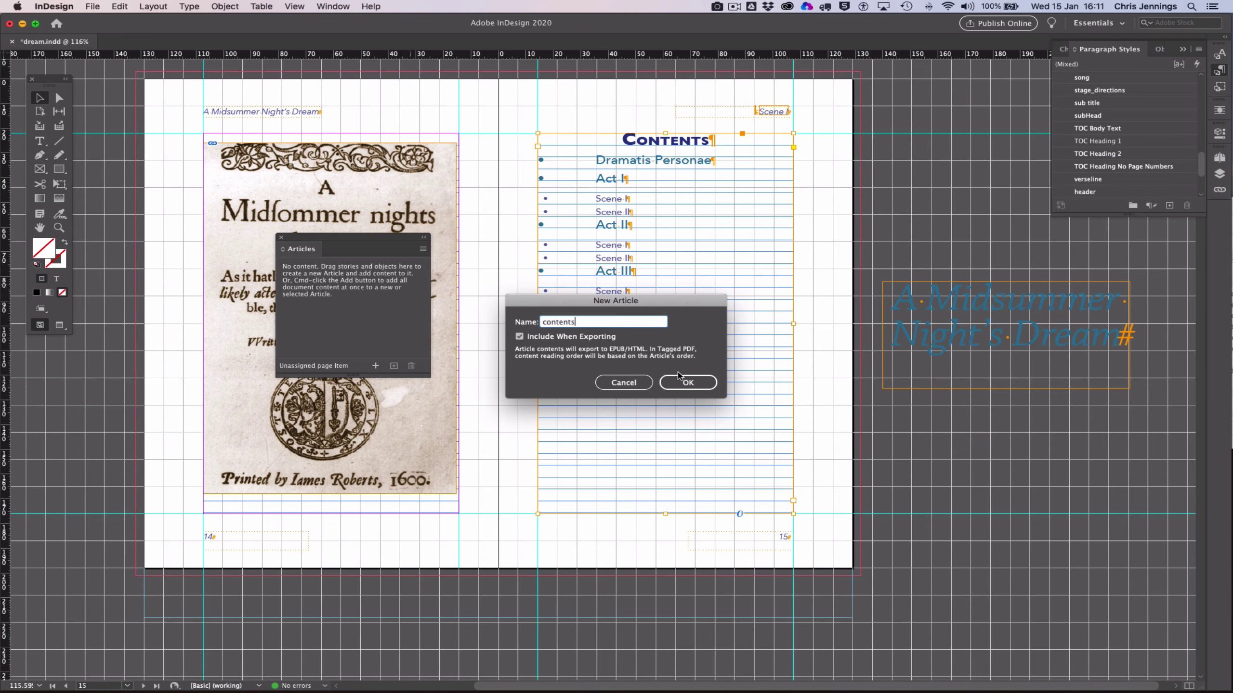
pyautogui.click(774, 413)
# Step: Add the Dramatis Personae text frame on page 16 as a new article named Dramatis
pyautogui.scroll(-15, 588, 316)
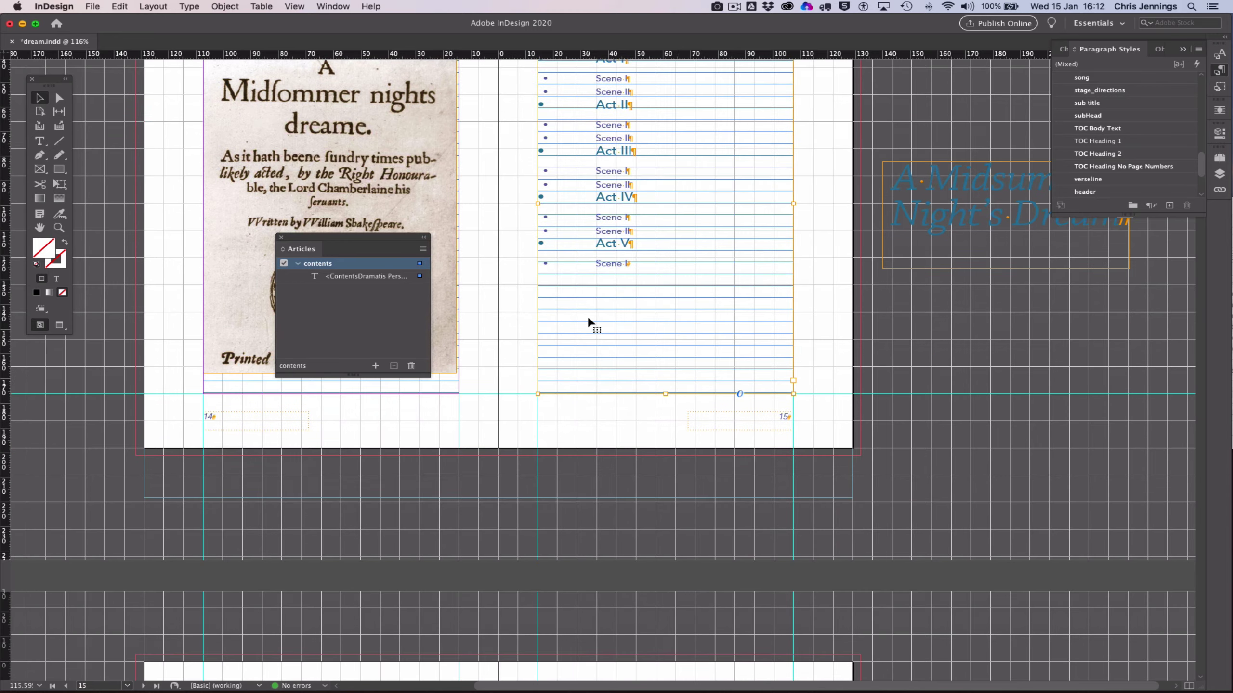
pyautogui.scroll(-5, 587, 316)
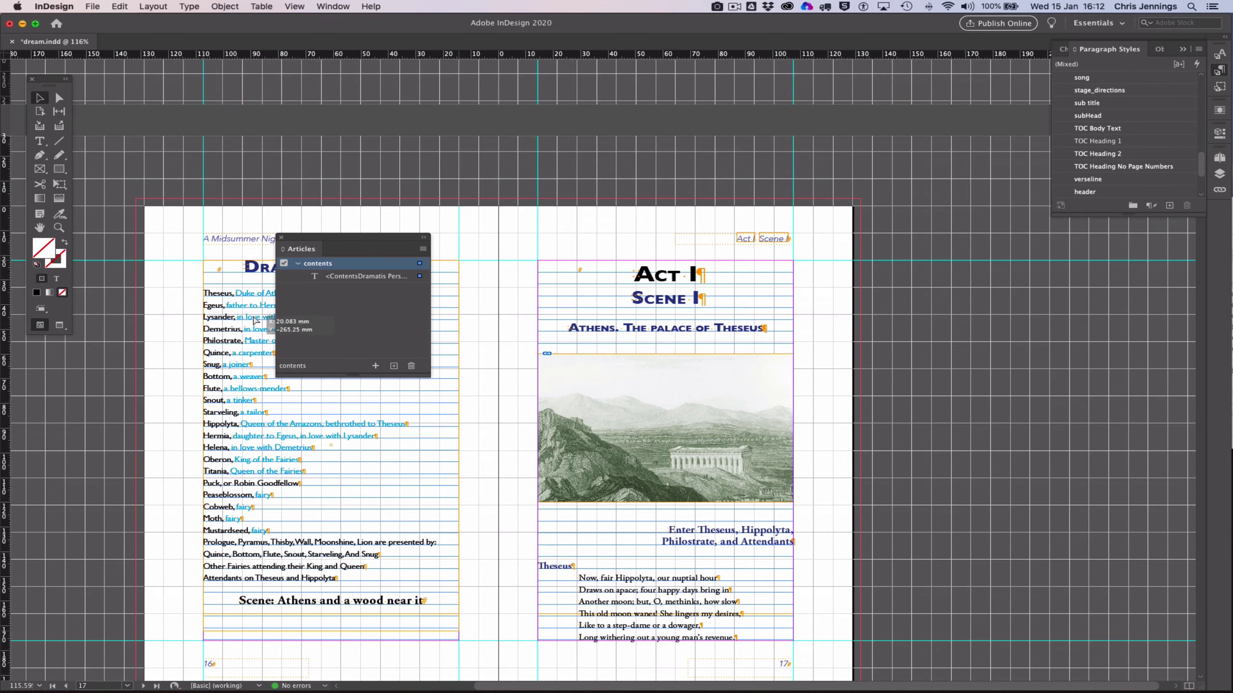
pyautogui.moveTo(233, 329); pyautogui.dragTo(312, 307)
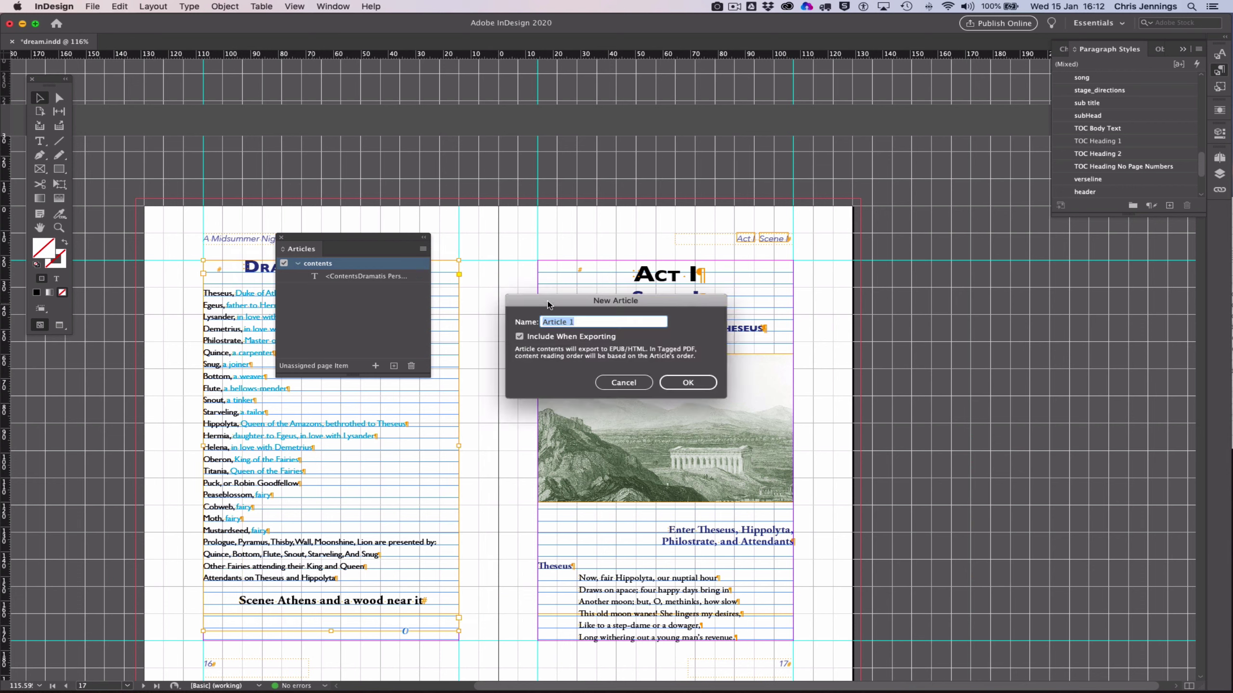
pyautogui.write('Da')
pyautogui.click(546, 322)
pyautogui.write('ramatis')
pyautogui.click(684, 383)
# Step: Add the Act I text frame on page 17 as a new article named Play
pyautogui.scroll(-10, 568, 331)
pyautogui.scroll(9, 572, 300)
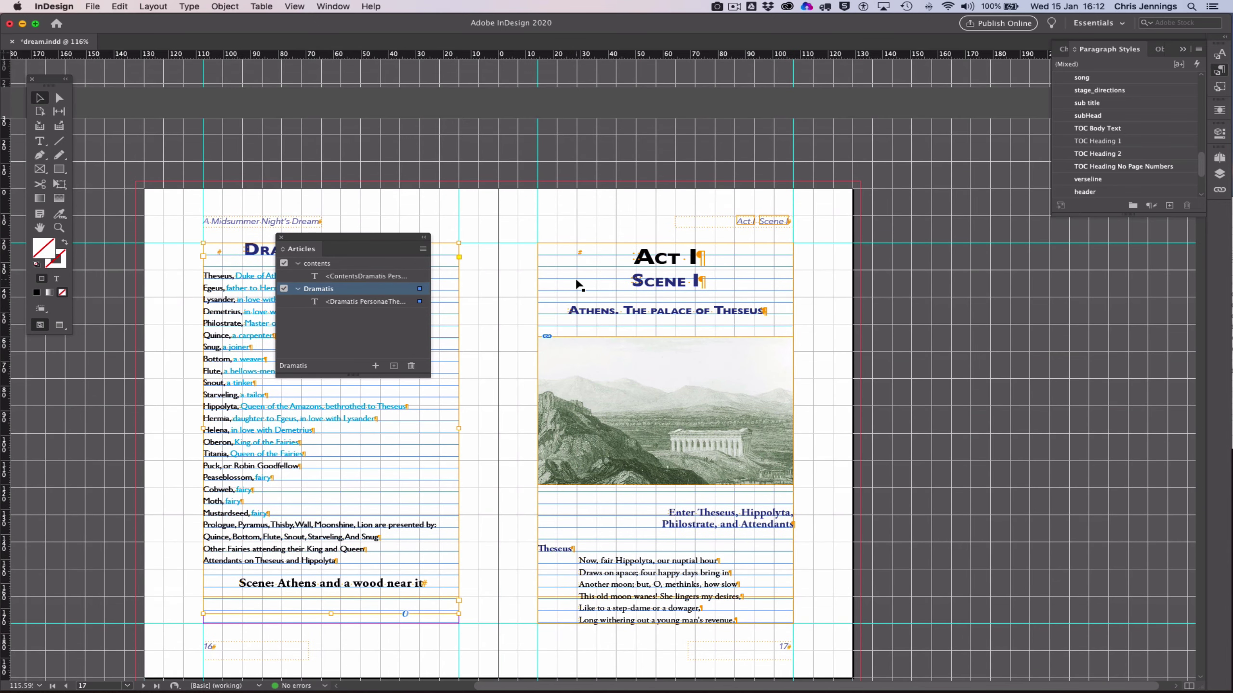
pyautogui.moveTo(577, 284); pyautogui.dragTo(402, 323)
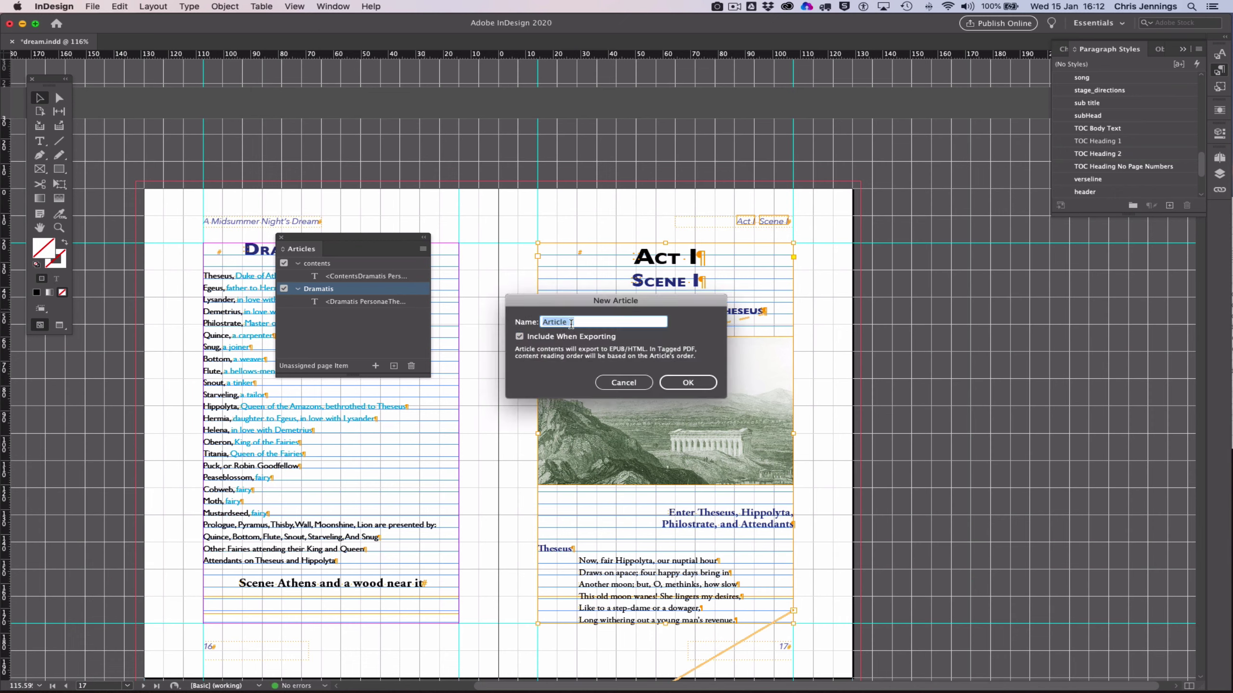
pyautogui.write('Play')
pyautogui.click(688, 382)
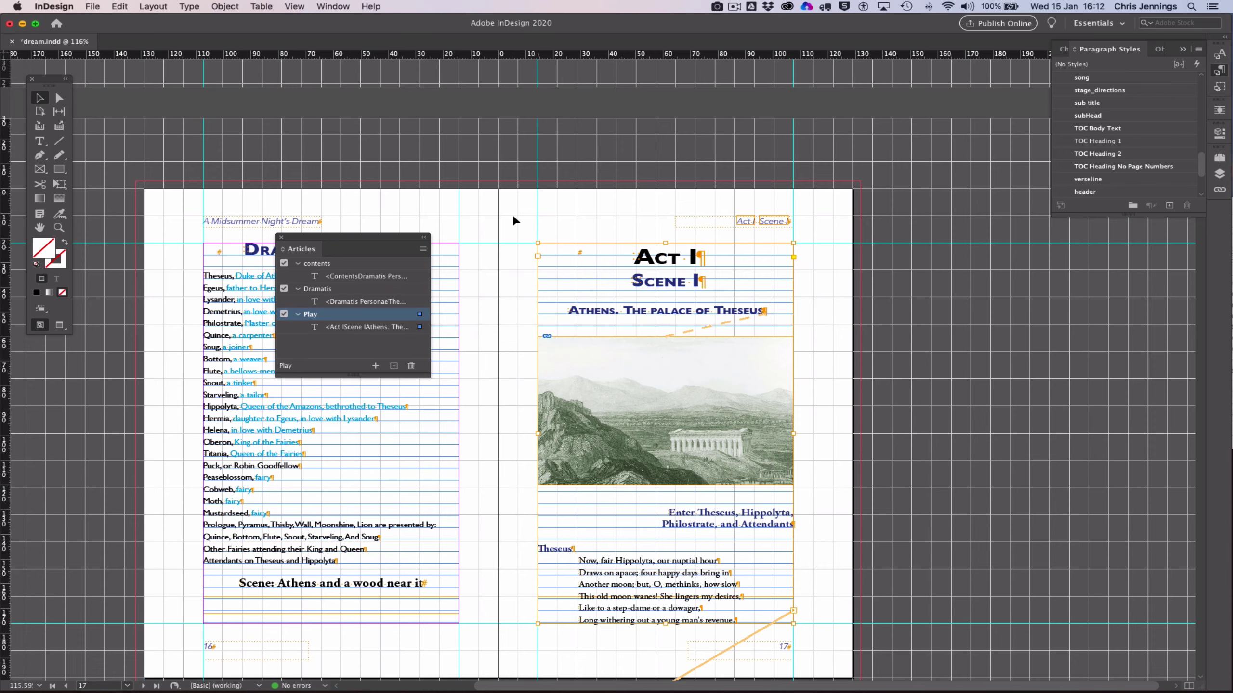
# Step: Return to page 15 and select the contents text frame
pyautogui.scroll(-1, 513, 213)
pyautogui.scroll(-2, 515, 221)
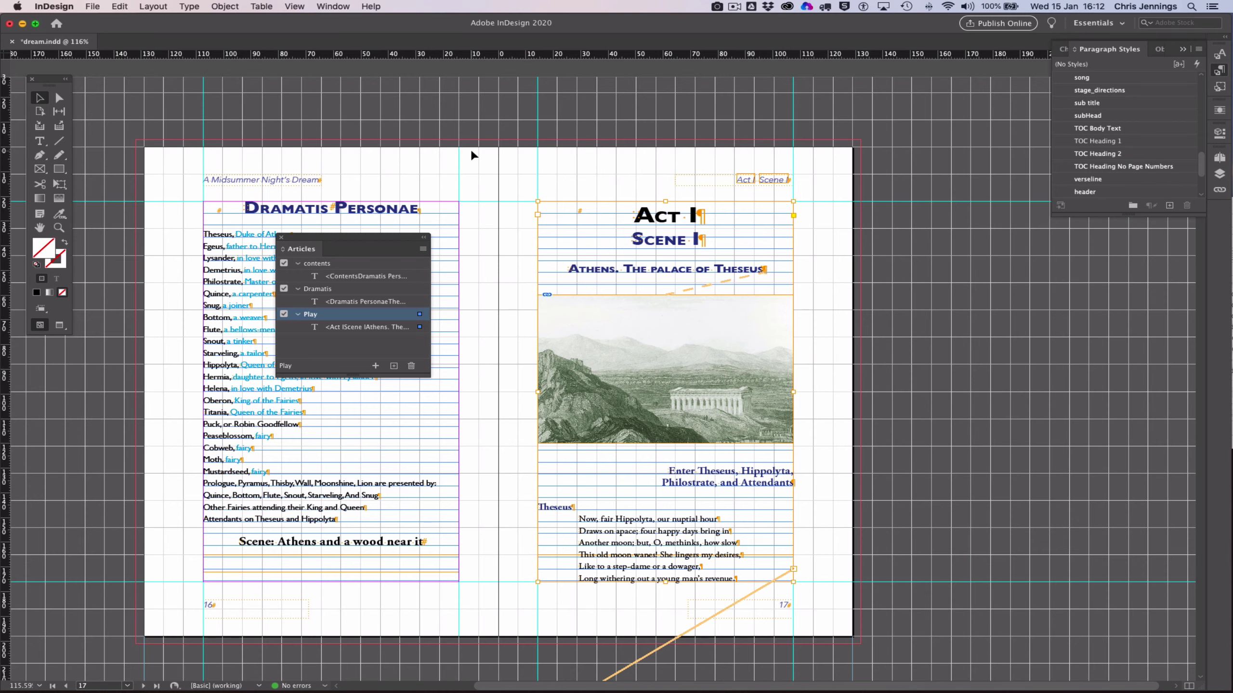
pyautogui.scroll(-1, 472, 154)
pyautogui.scroll(-1, 473, 153)
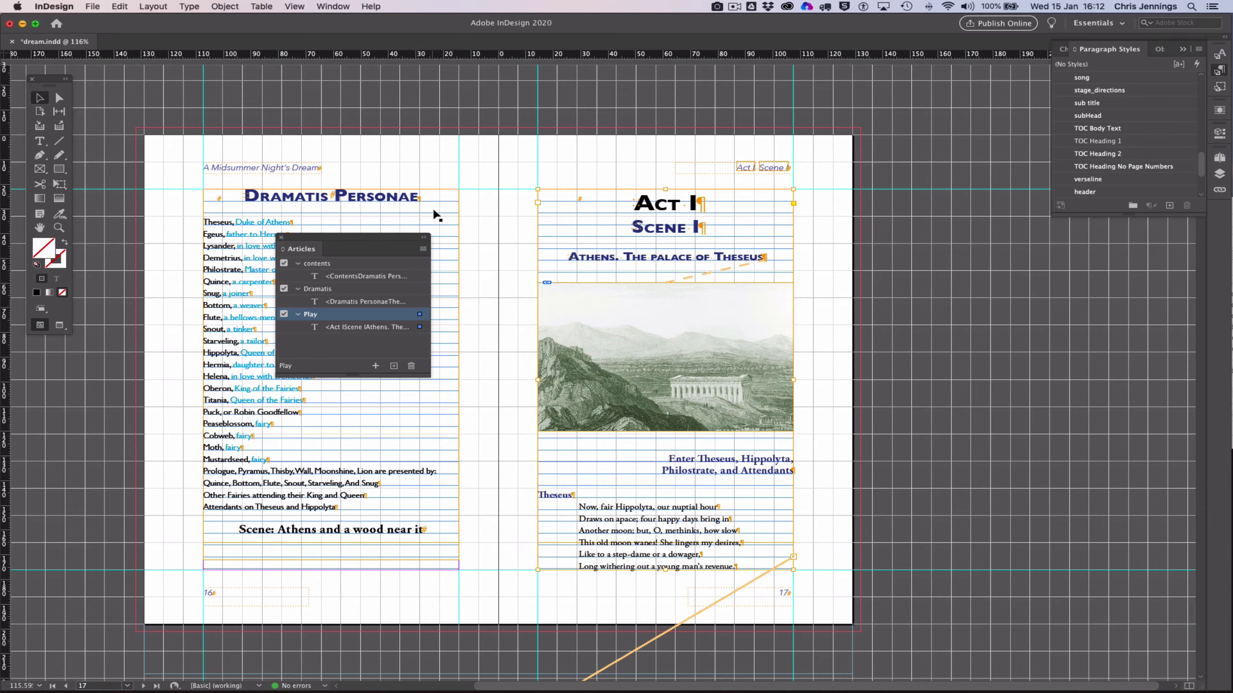
pyautogui.scroll(10, 437, 182)
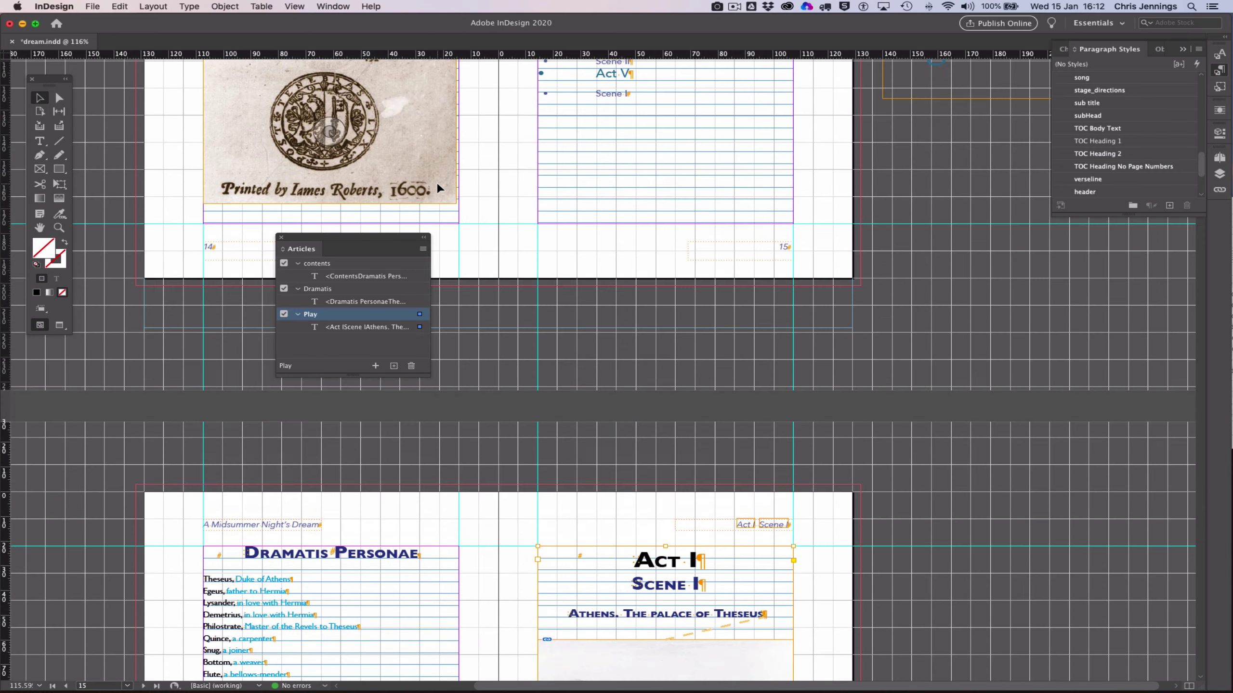
pyautogui.scroll(8, 436, 182)
pyautogui.click(660, 208)
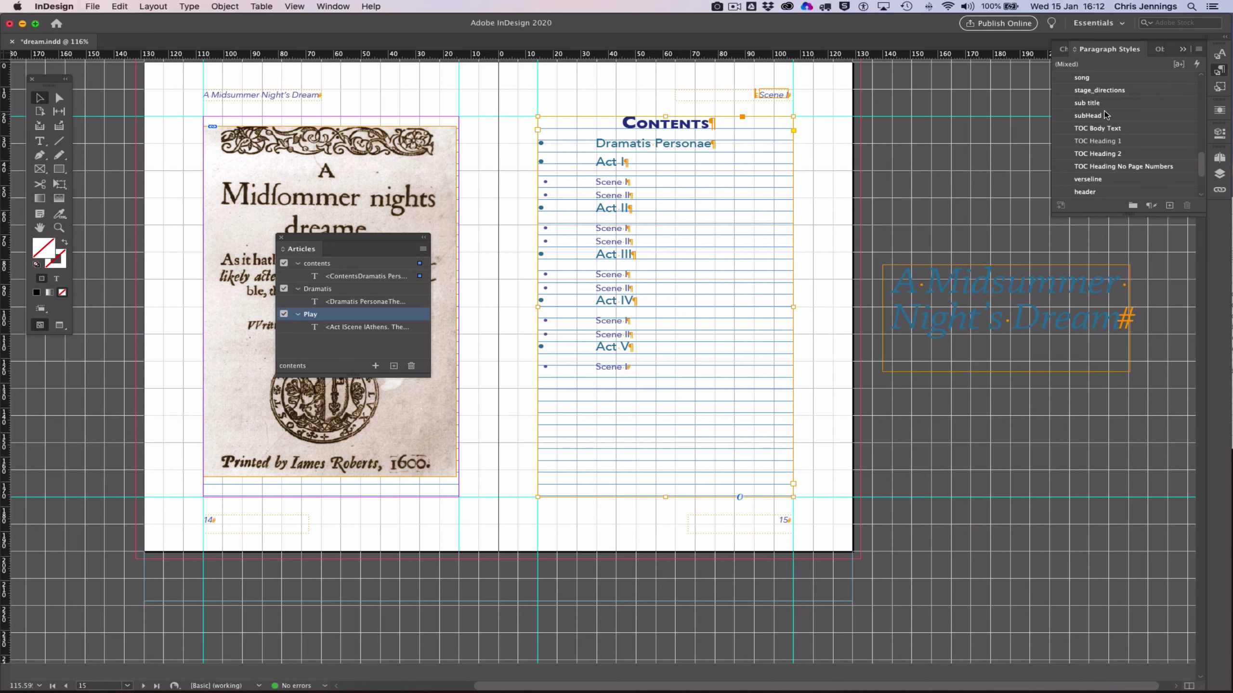
# Step: Show the object styles and review the ones already defined in the document
pyautogui.click(1159, 49)
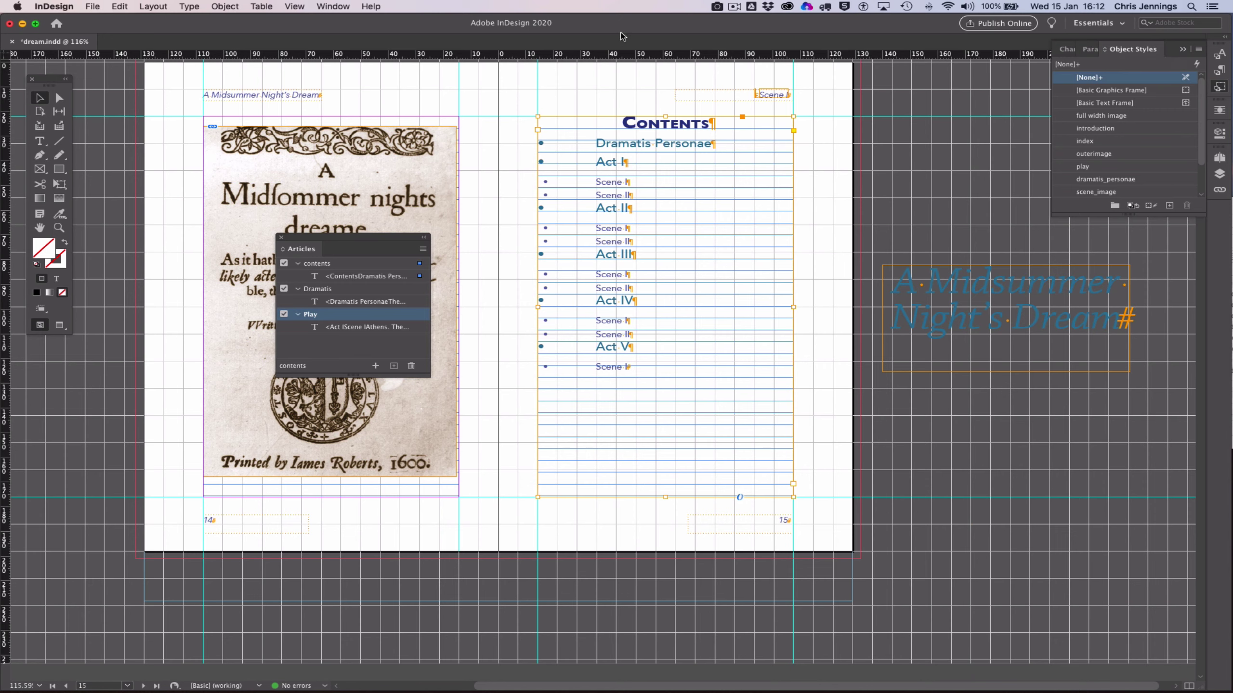
pyautogui.click(333, 6)
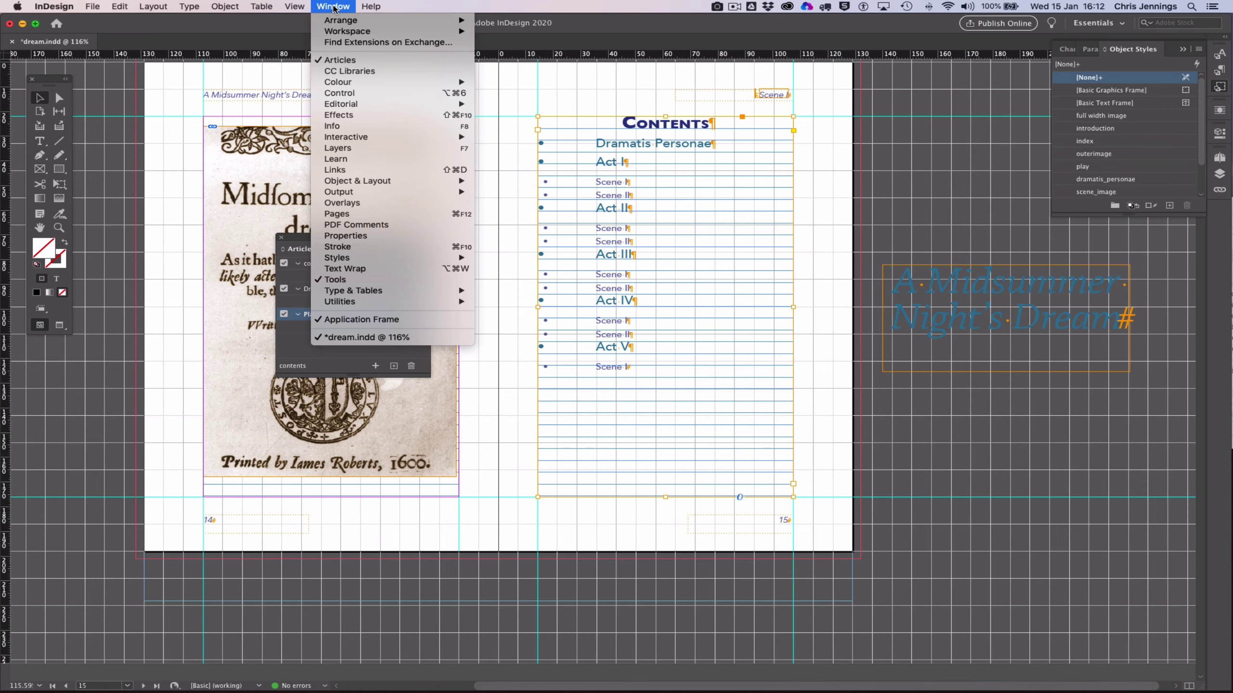
pyautogui.moveTo(359, 259)
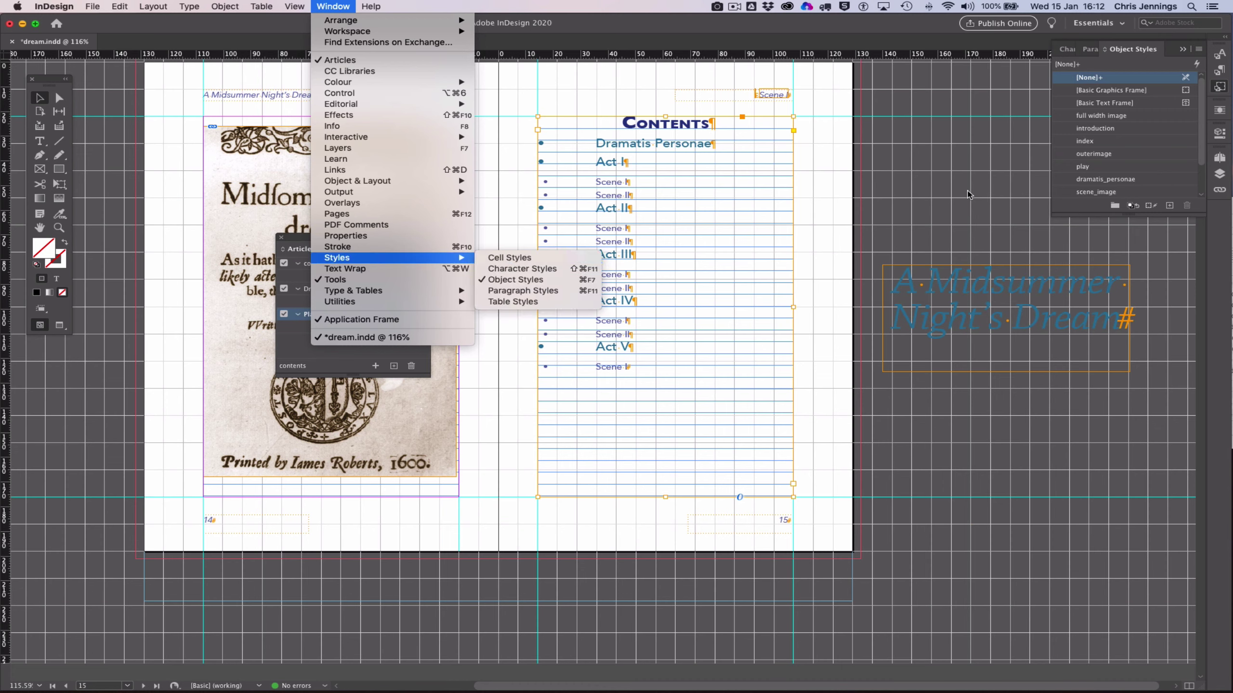
pyautogui.press('Escape')
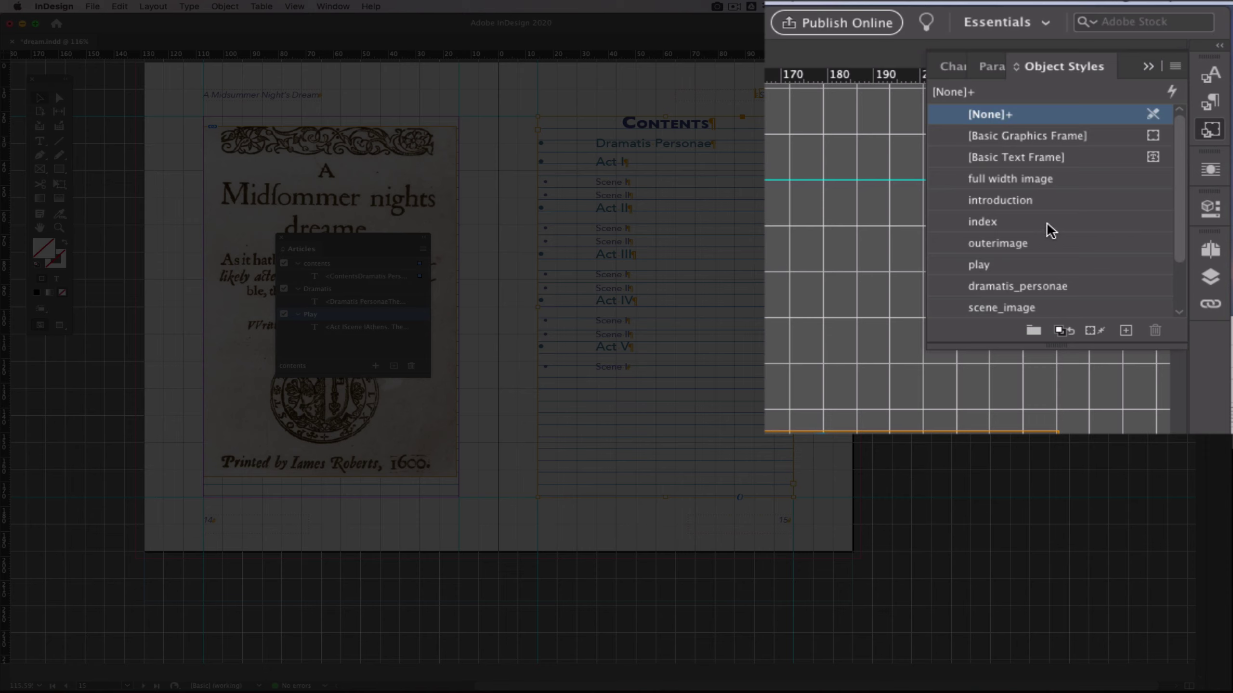
pyautogui.scroll(-3, 1046, 221)
pyautogui.scroll(3, 1046, 222)
pyautogui.scroll(-3, 1073, 224)
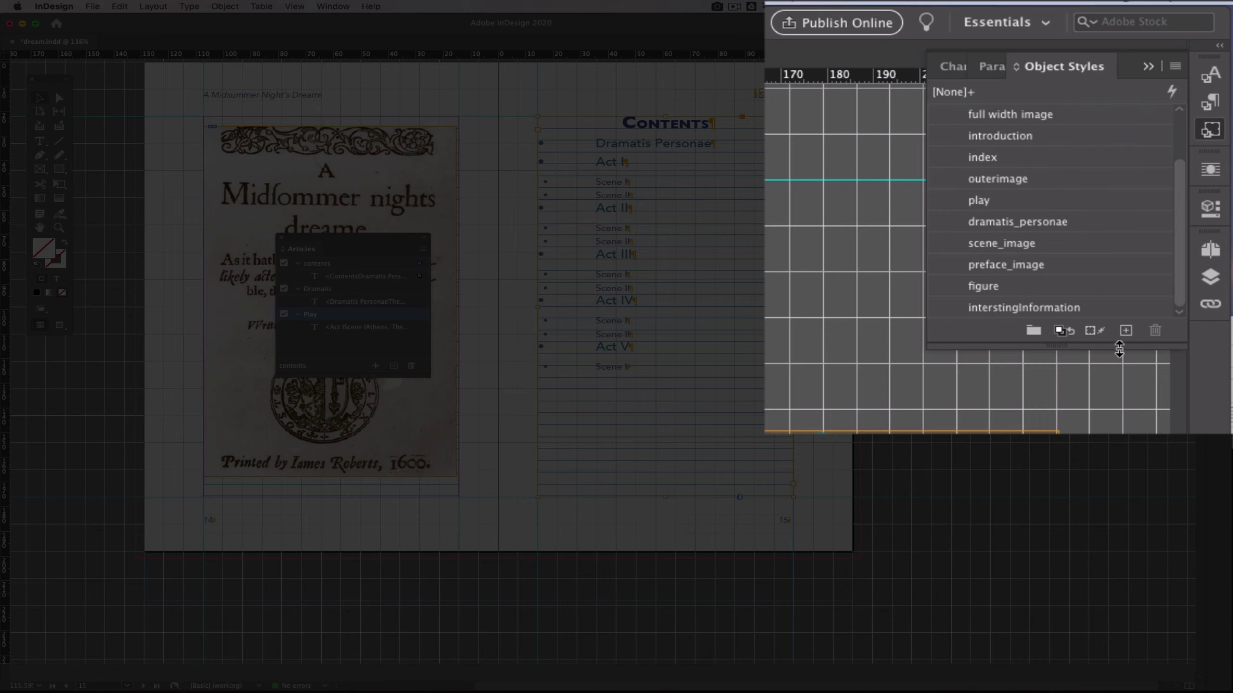
# Step: Create a new object style named contents and apply it to the contents text frame
pyautogui.click(1125, 331)
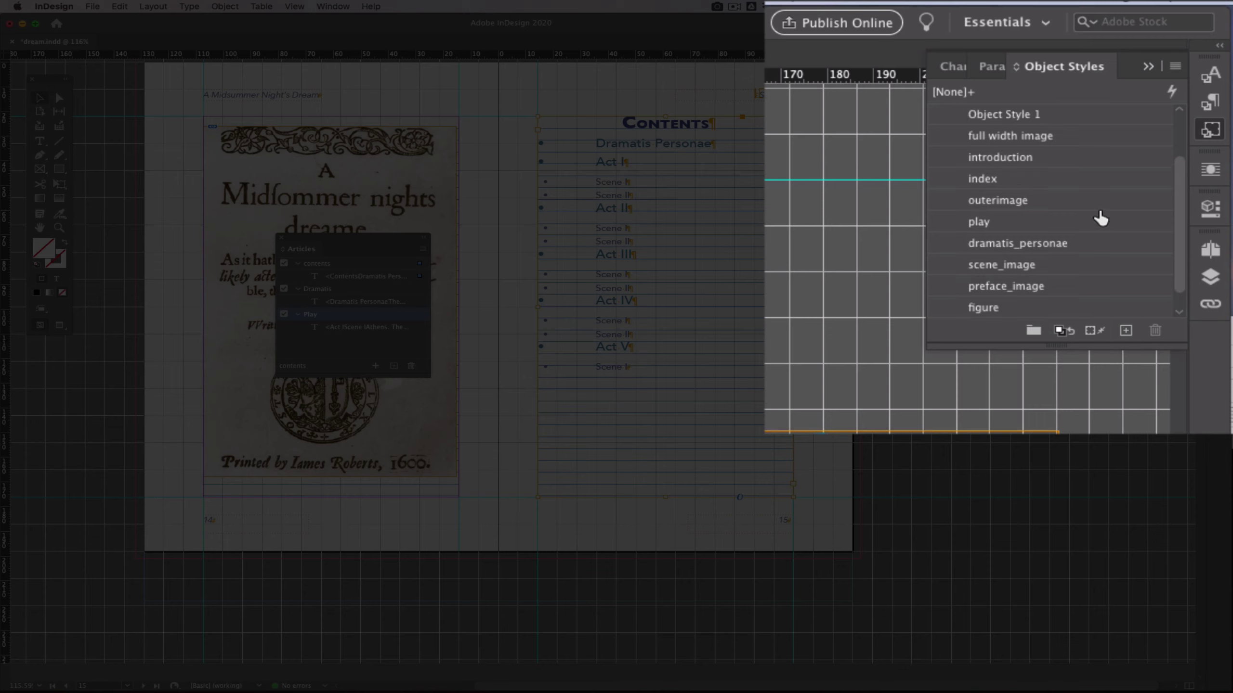
pyautogui.scroll(-1, 1101, 219)
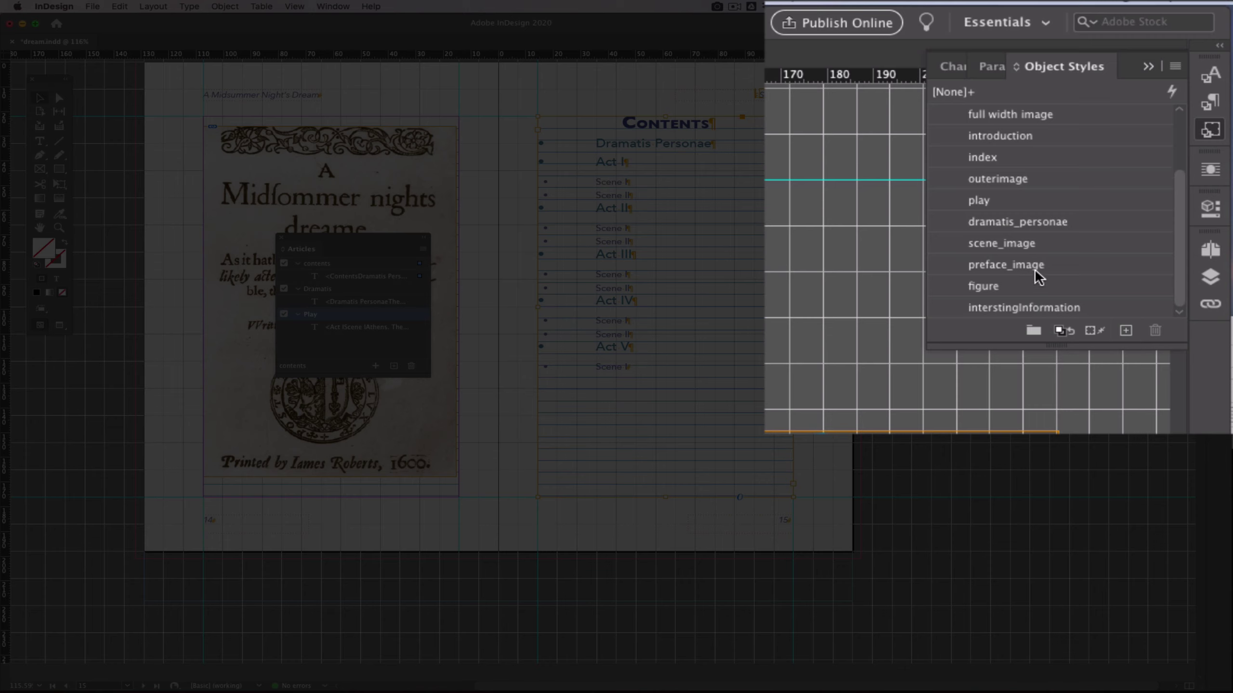
pyautogui.scroll(4, 1037, 272)
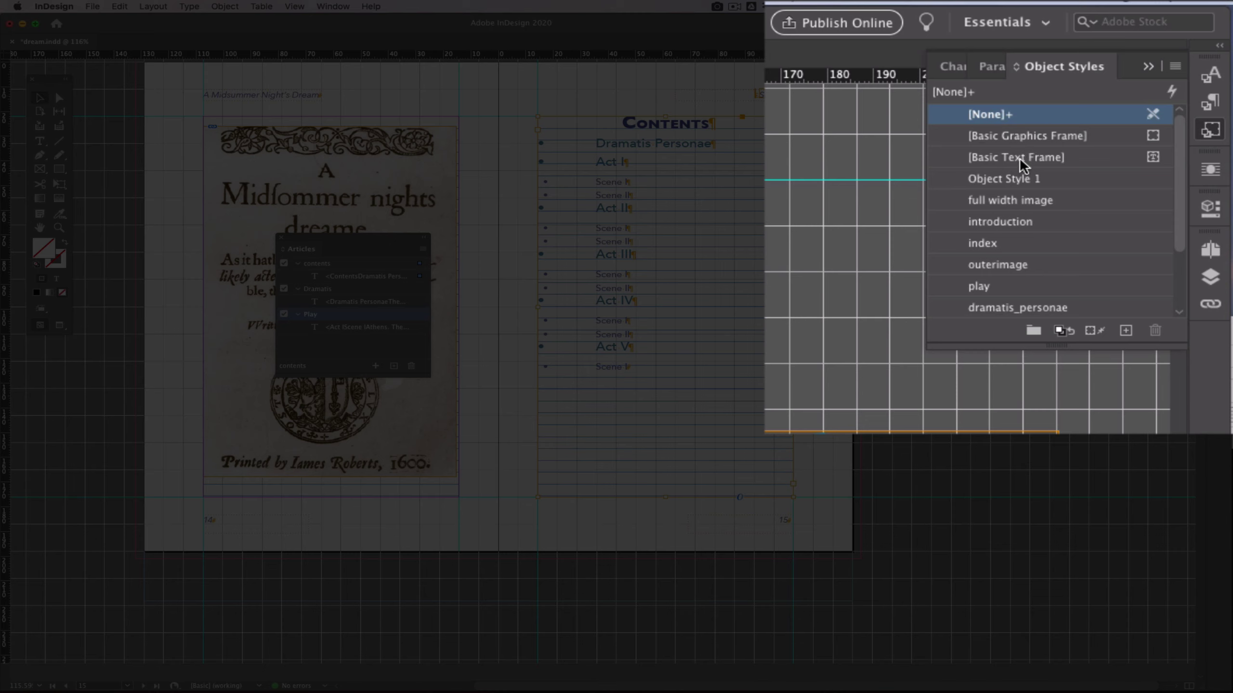
pyautogui.click(1016, 176)
pyautogui.doubleClick(1000, 178)
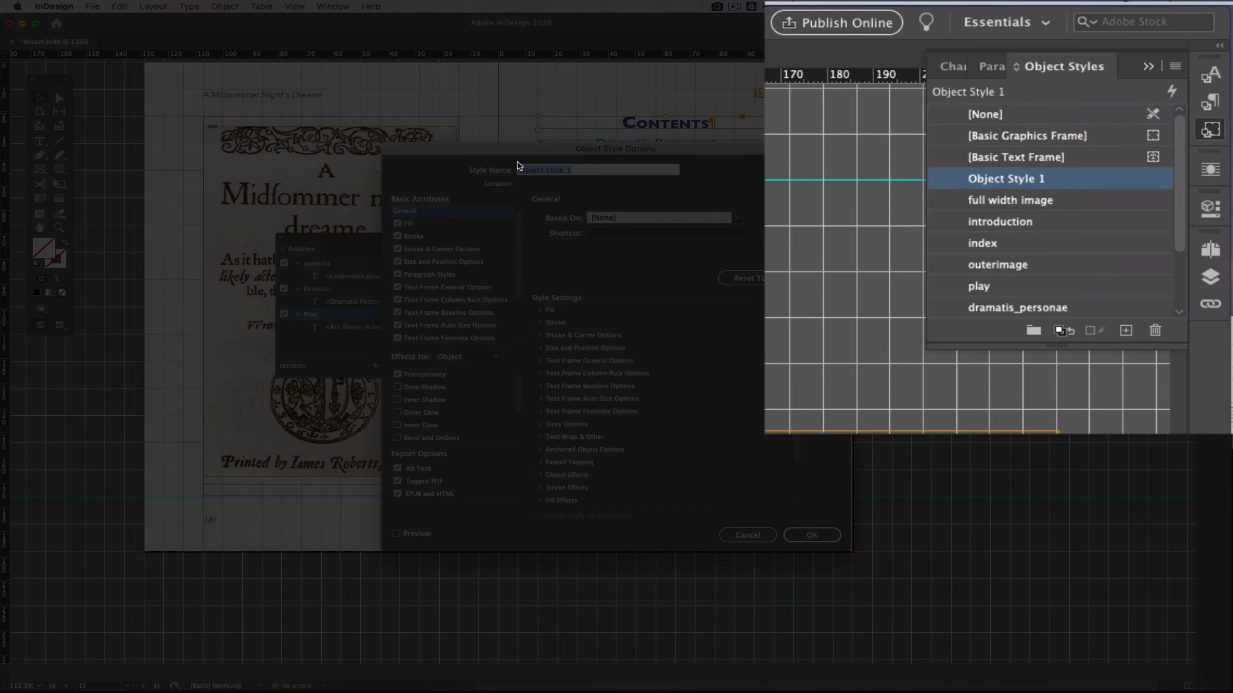
pyautogui.write('cont')
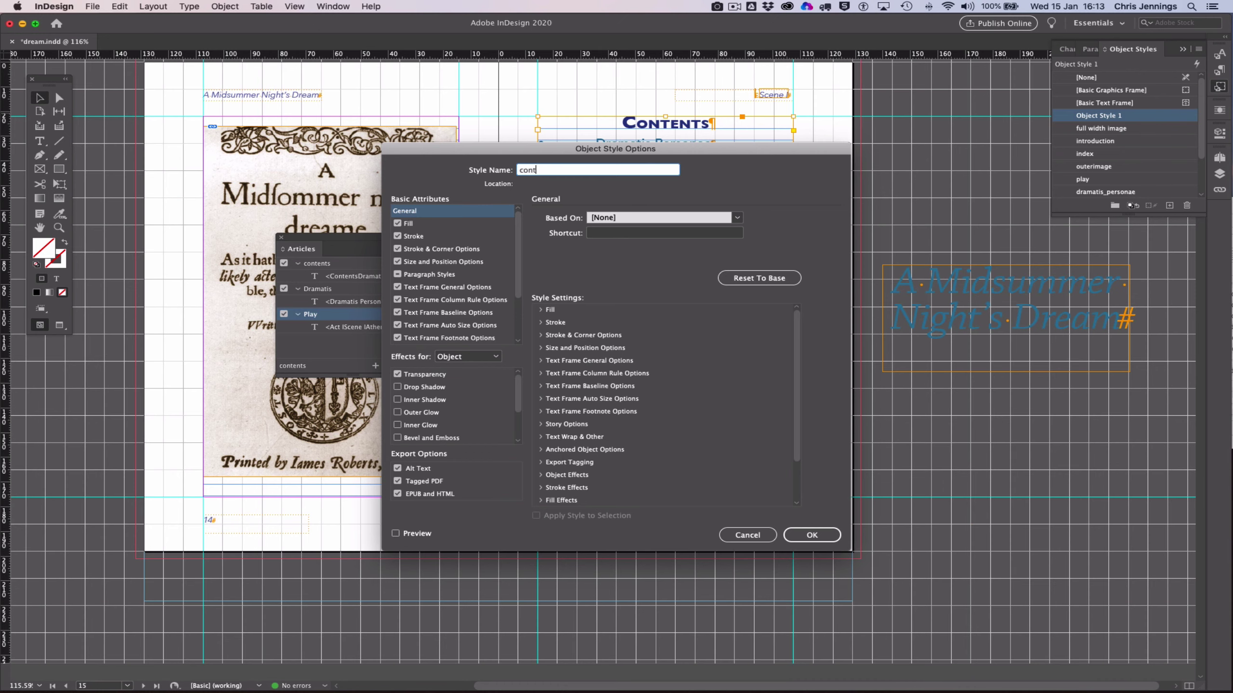
pyautogui.write('ents')
pyautogui.moveTo(547, 152); pyautogui.dragTo(363, 101)
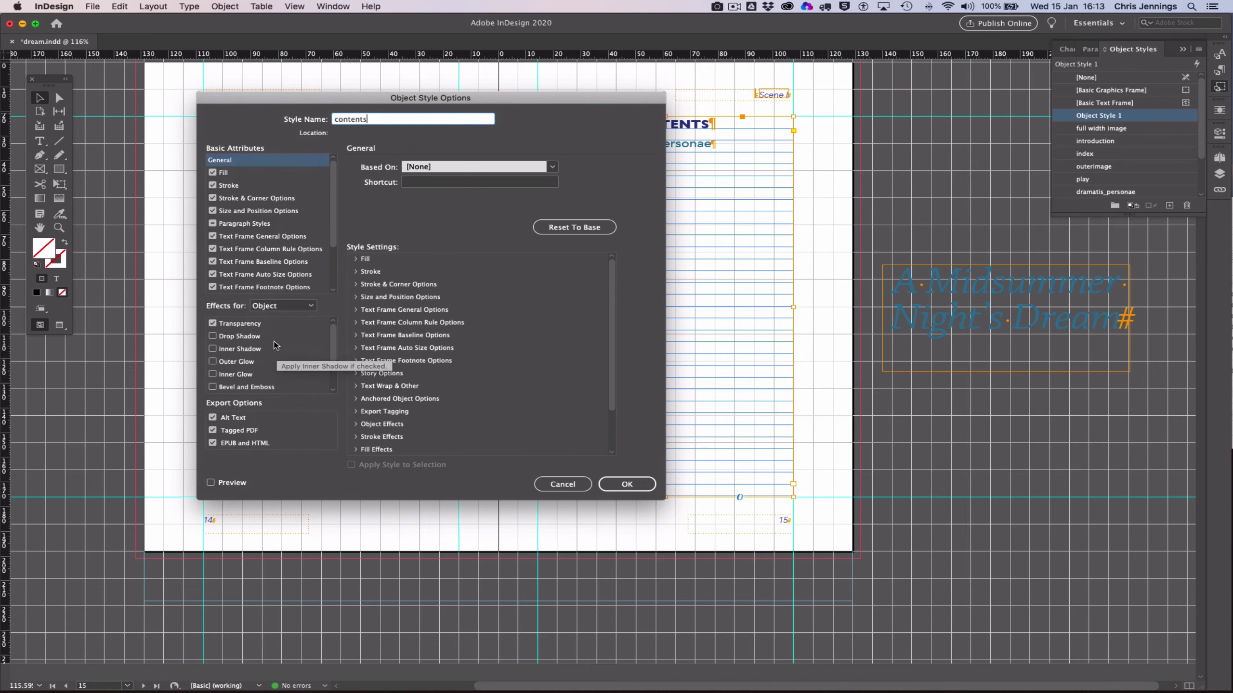
# Step: Set the contents object style's export tagging to the tag section with the class contents
pyautogui.scroll(-3, 275, 345)
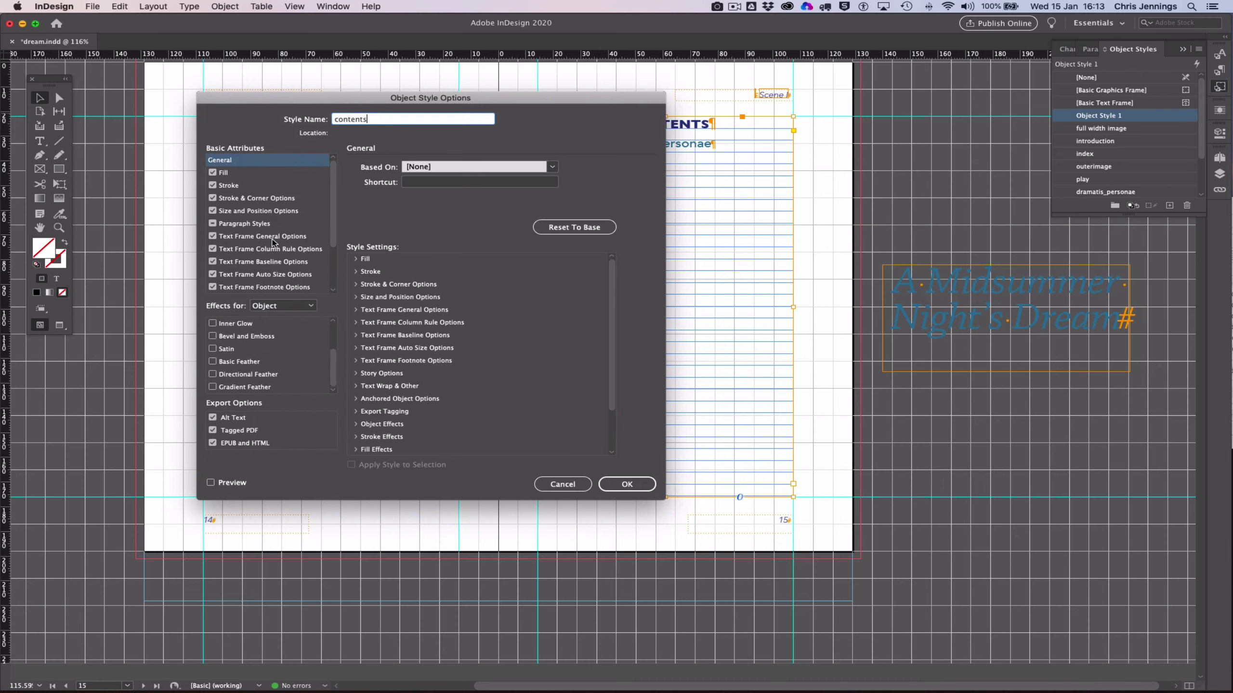
pyautogui.scroll(-4, 274, 246)
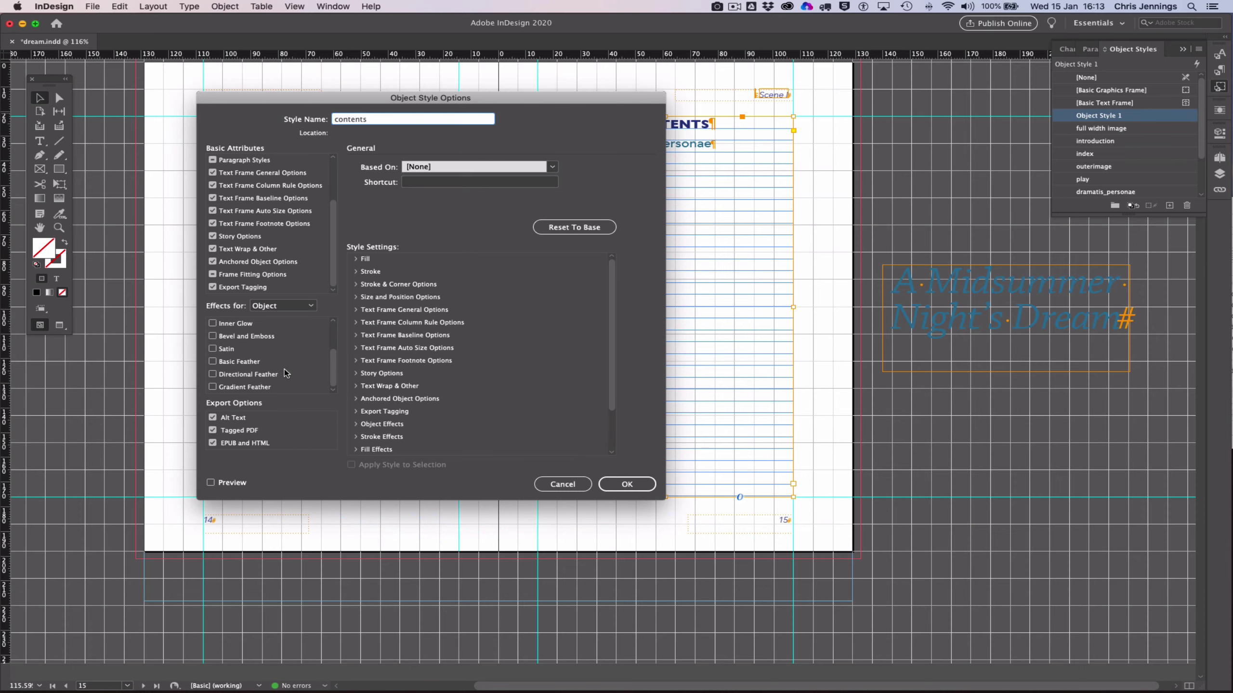
pyautogui.click(262, 443)
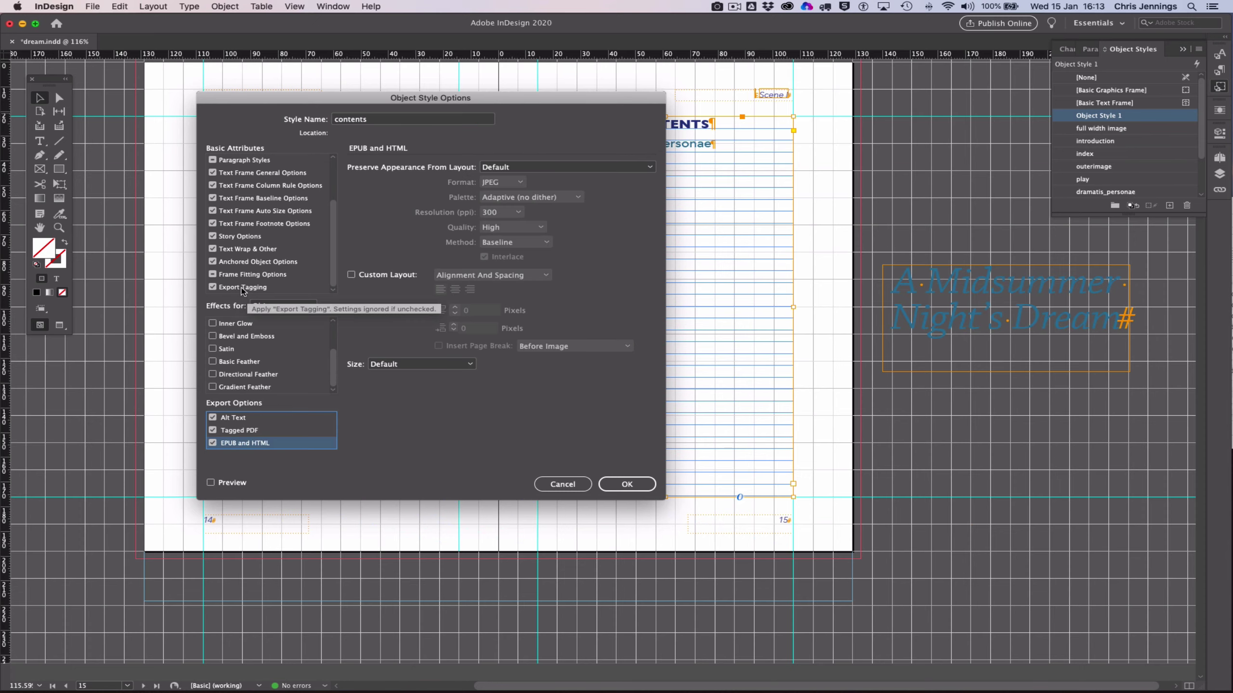
pyautogui.click(242, 289)
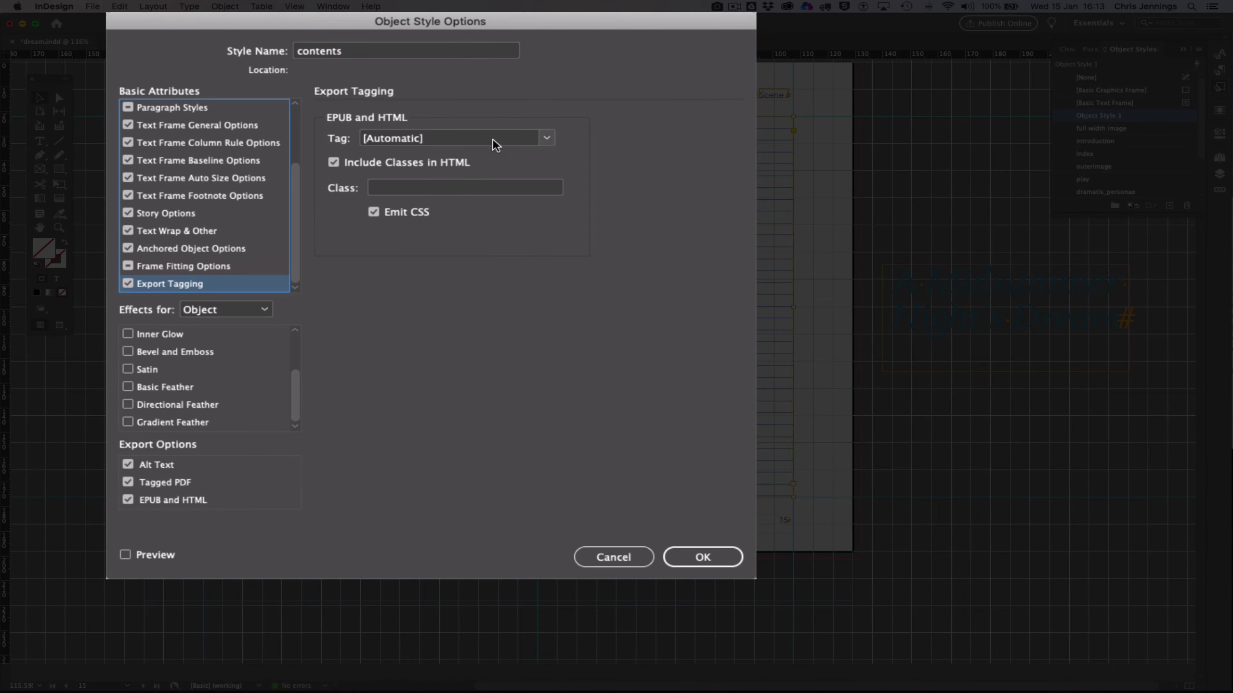
pyautogui.click(515, 183)
pyautogui.click(468, 156)
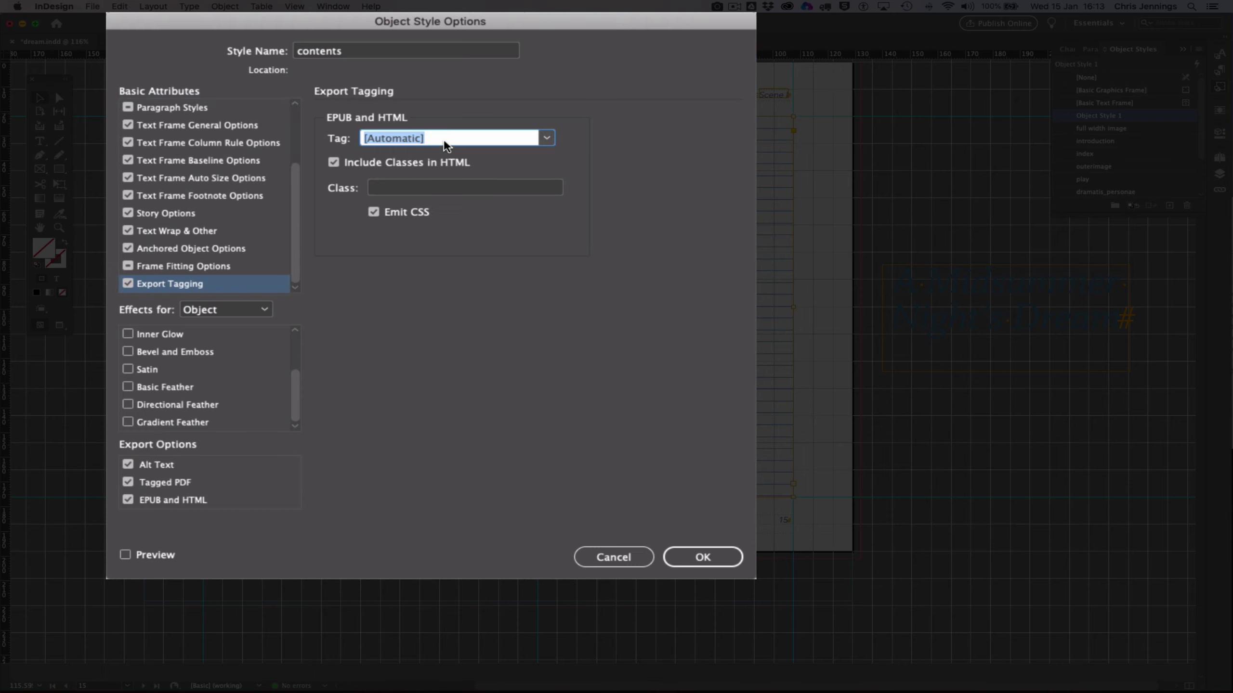
pyautogui.moveTo(454, 138); pyautogui.dragTo(356, 139)
pyautogui.write('section')
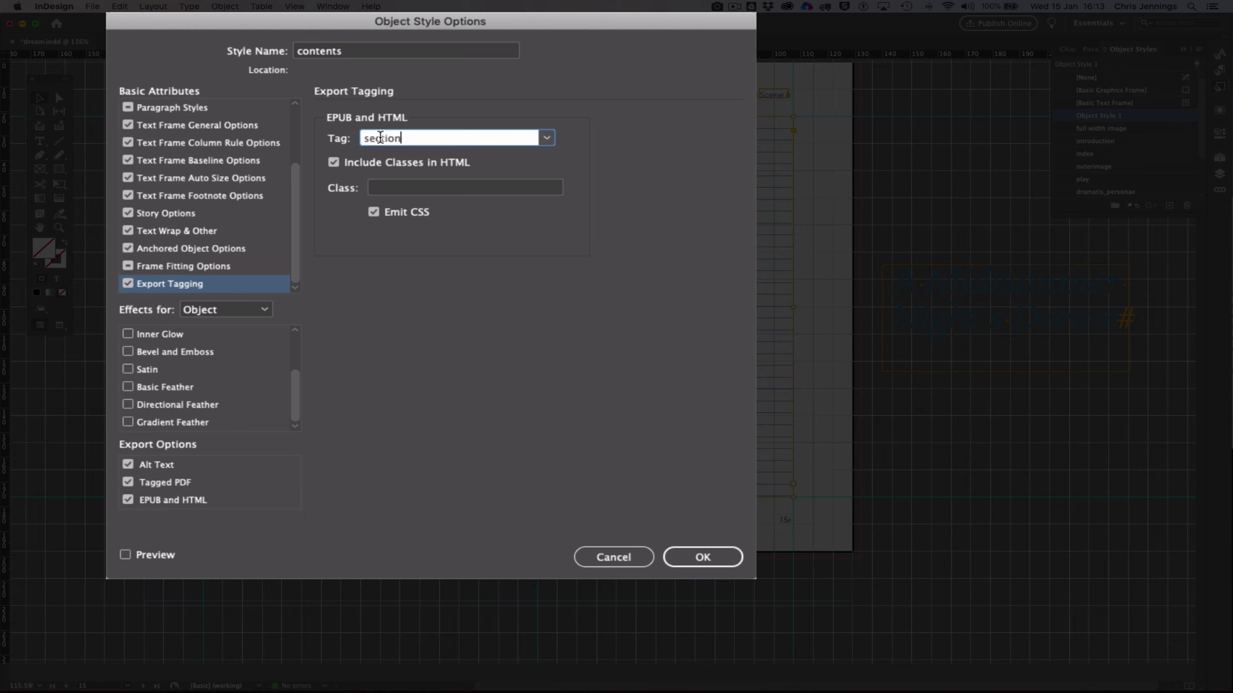
pyautogui.click(383, 186)
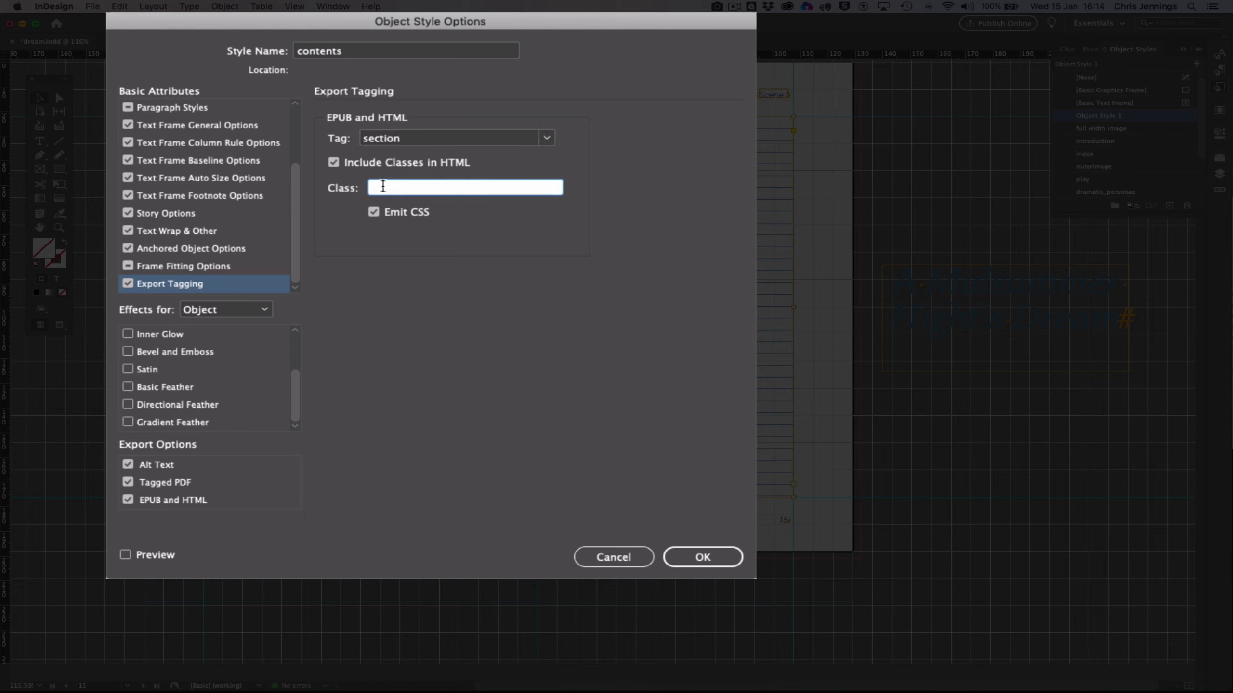
pyautogui.write('contents')
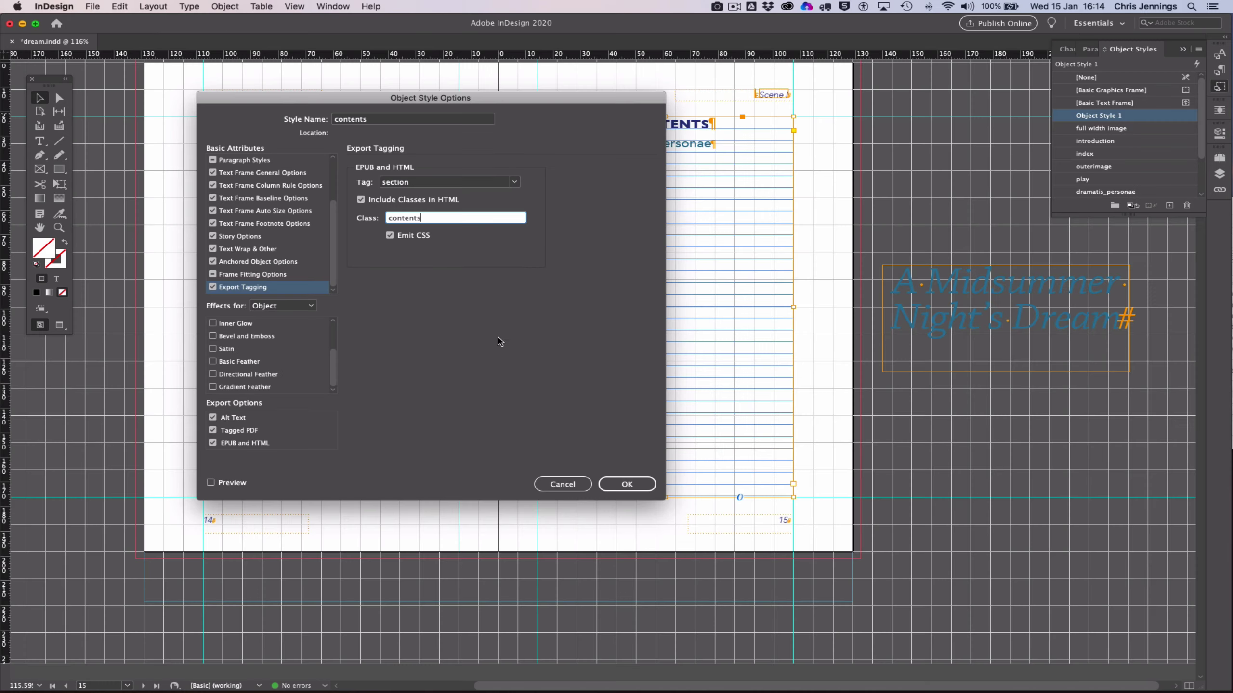
pyautogui.click(625, 484)
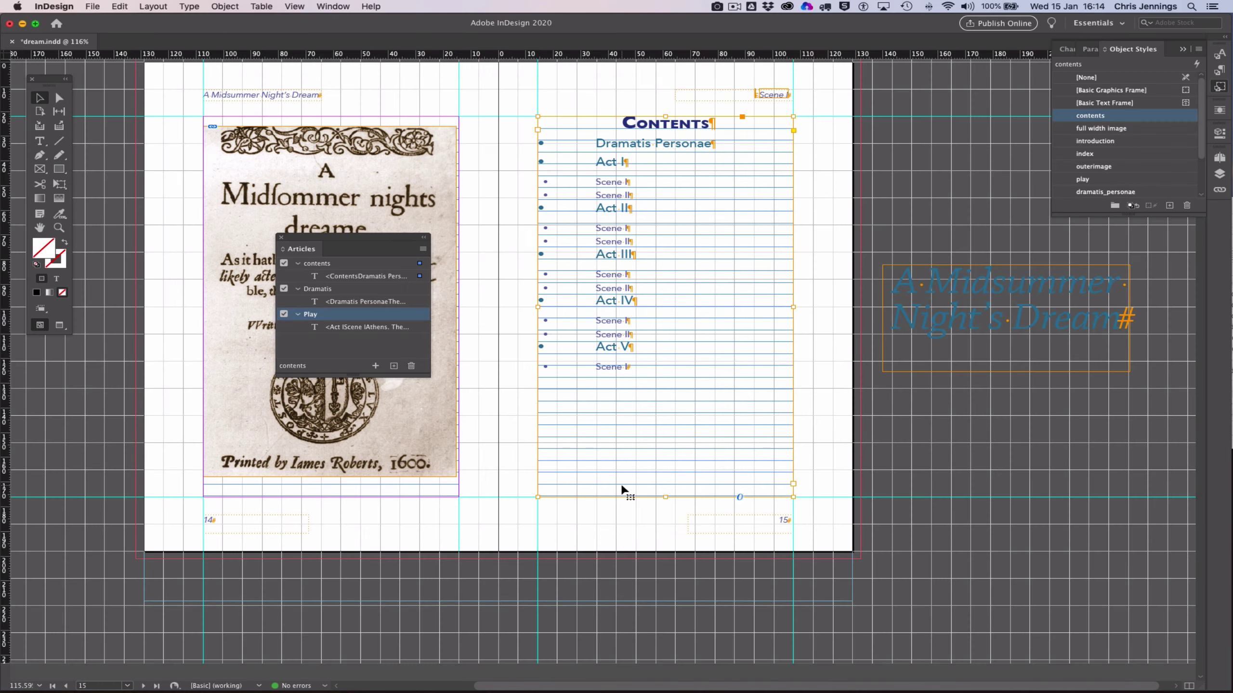
# Step: Select the Dramatis Personae text frame and check the export tagging of its dramatis_personae object style
pyautogui.scroll(-10, 567, 362)
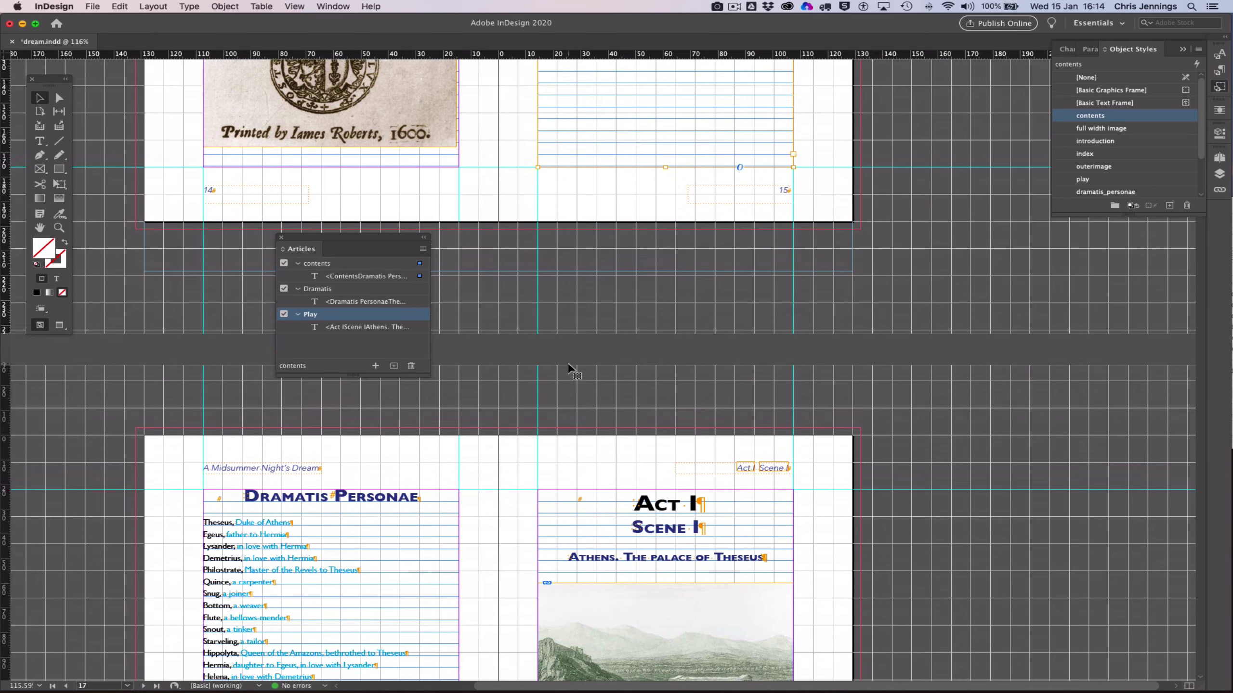
pyautogui.click(427, 490)
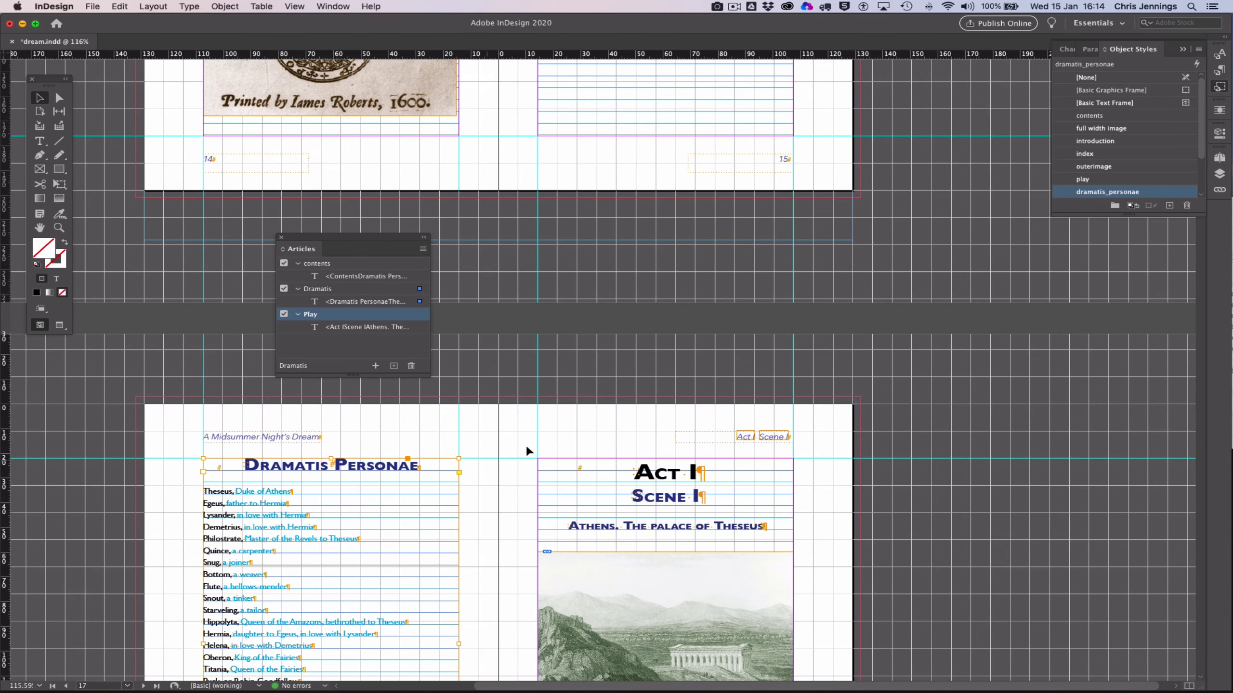
pyautogui.click(1069, 193)
pyautogui.doubleClick(1070, 193)
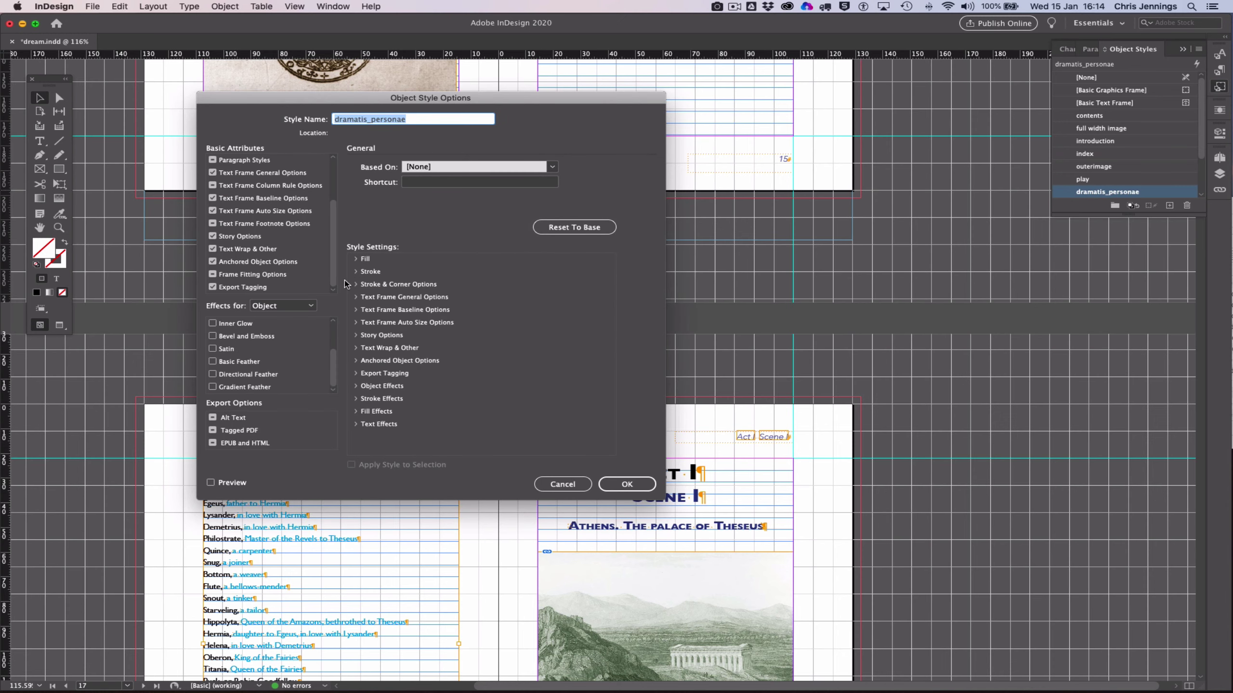
pyautogui.click(249, 288)
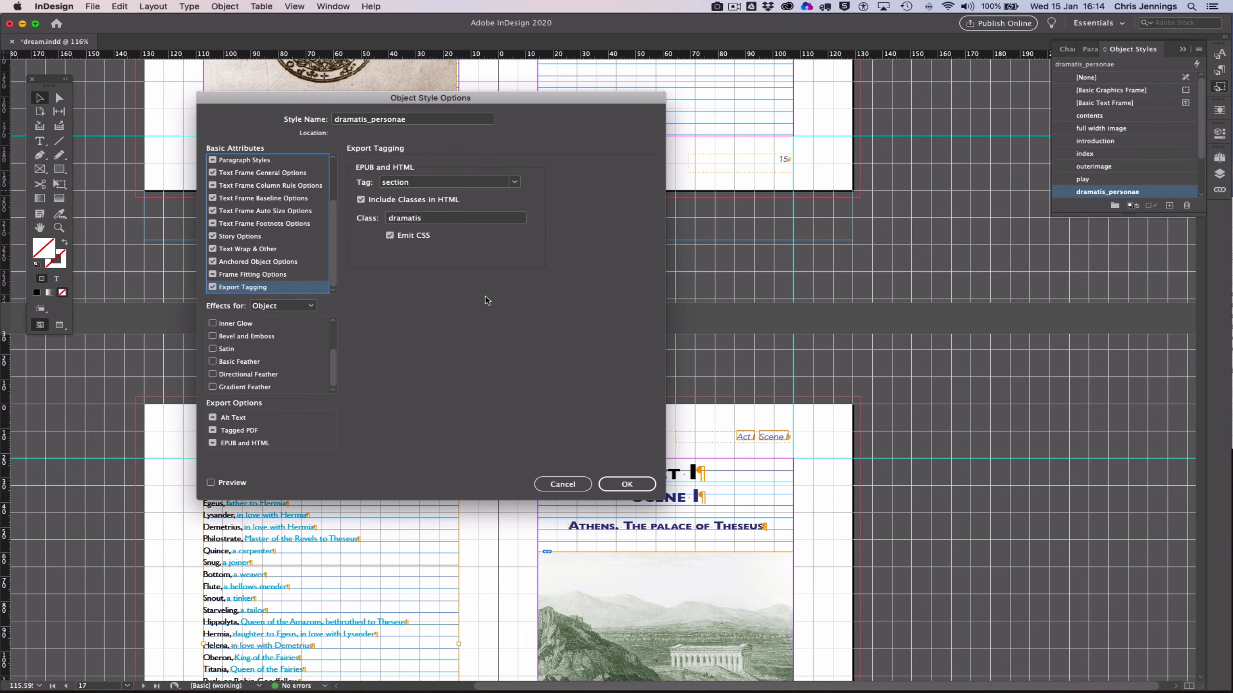
pyautogui.click(622, 486)
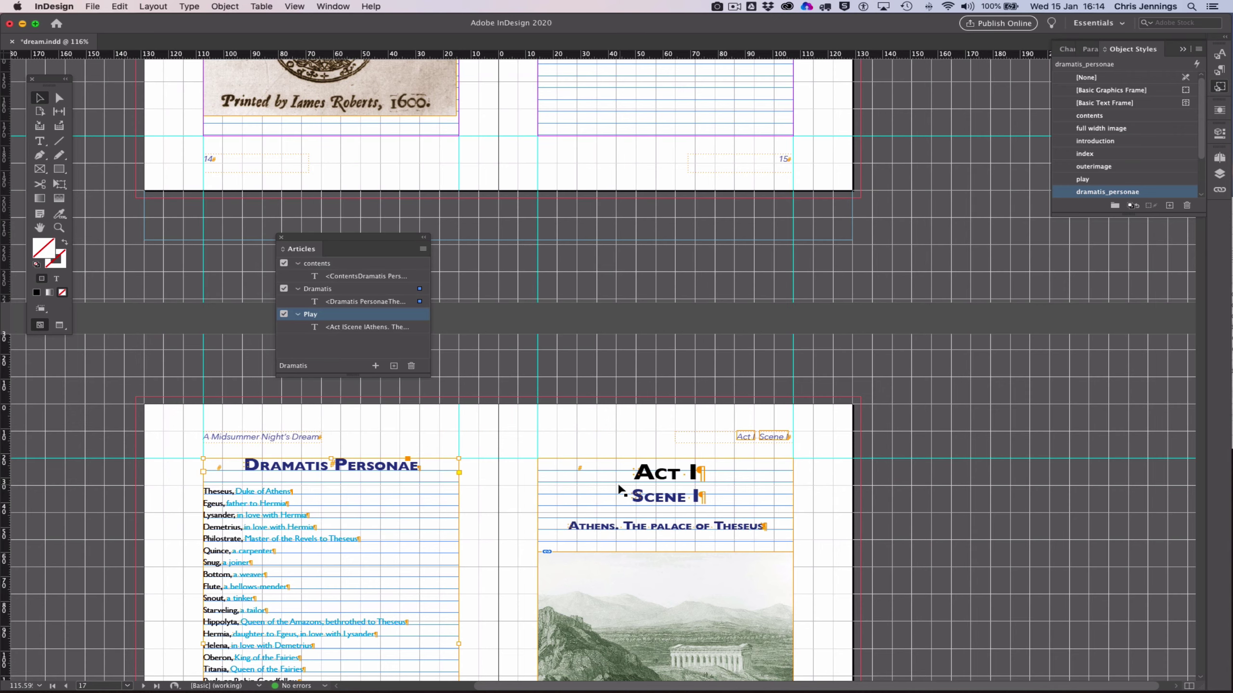
# Step: Apply the play object style to the Act I text frame and check the style's export tagging
pyautogui.click(584, 478)
pyautogui.scroll(-3, 583, 474)
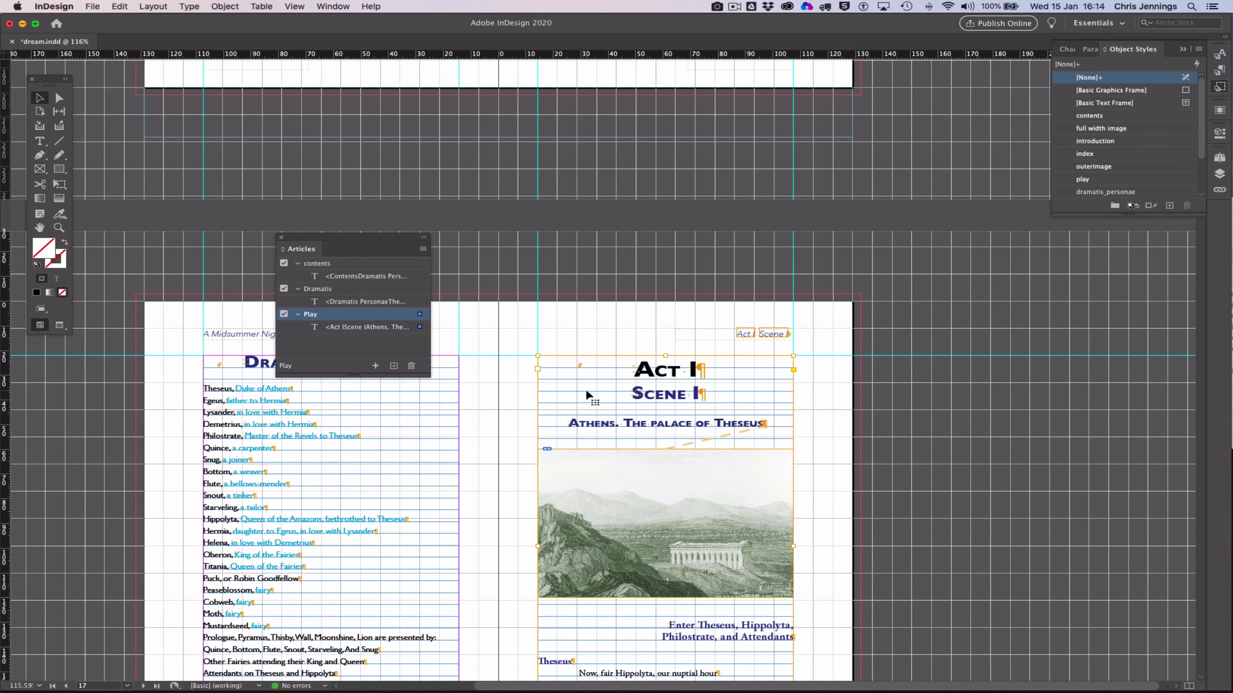
pyautogui.click(1089, 180)
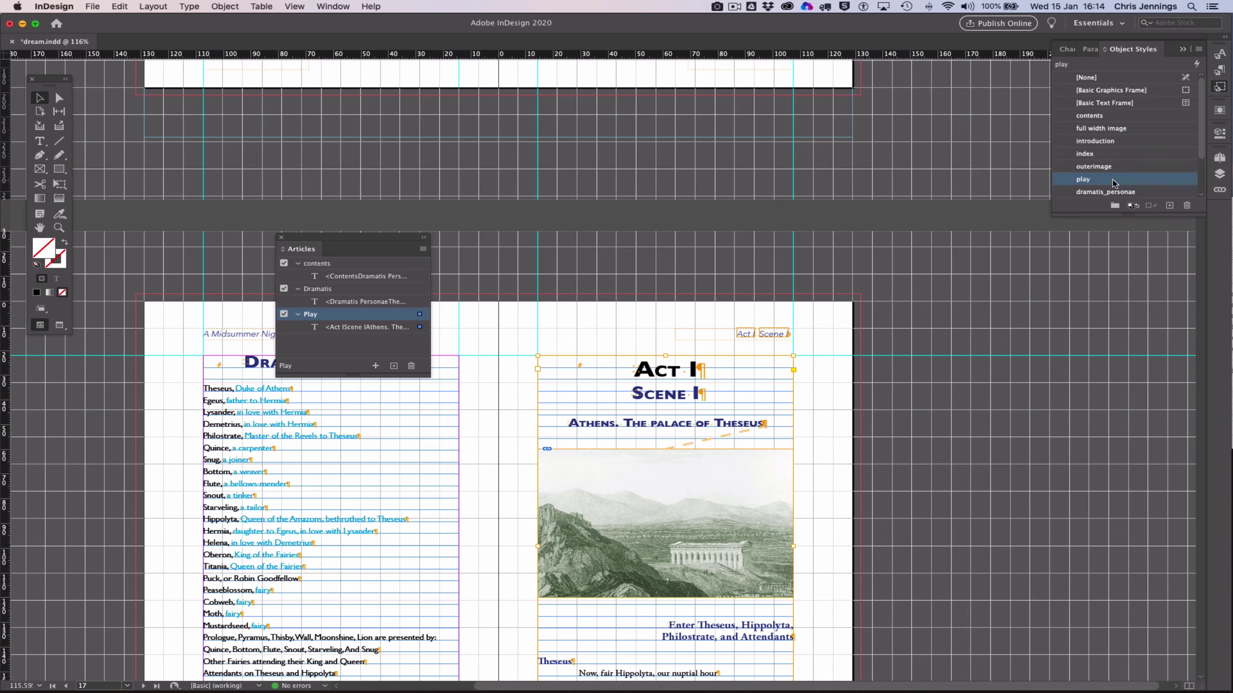
pyautogui.doubleClick(1167, 183)
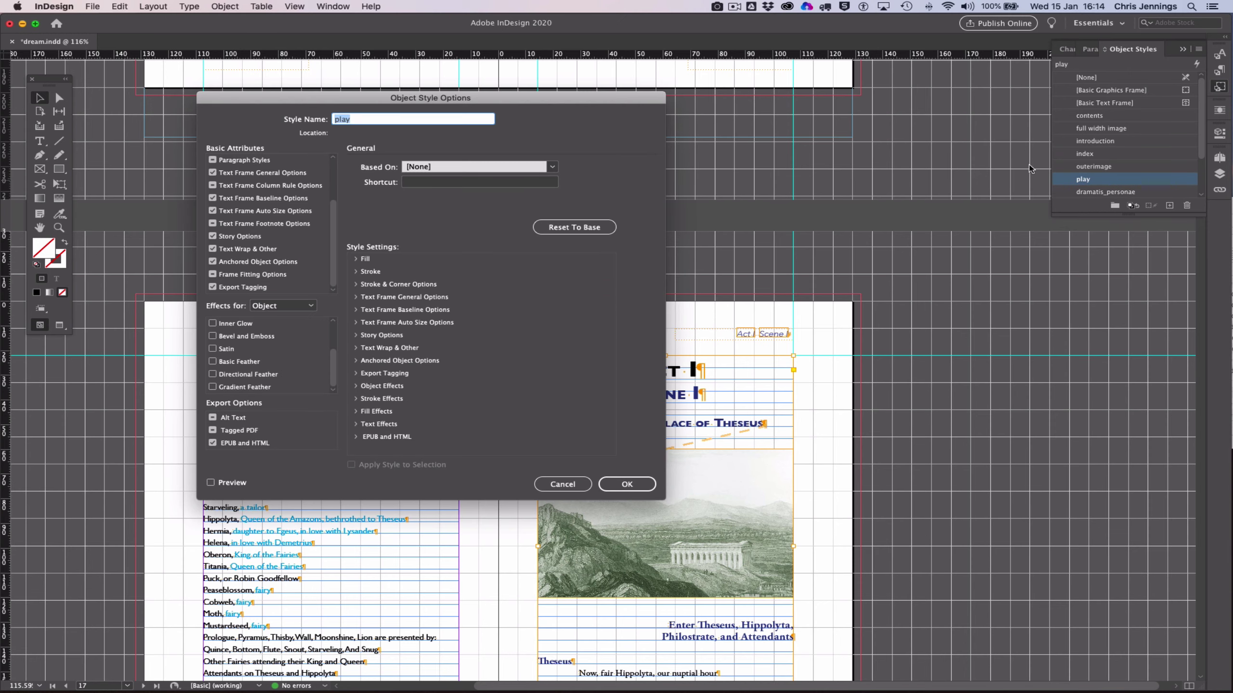
pyautogui.click(248, 286)
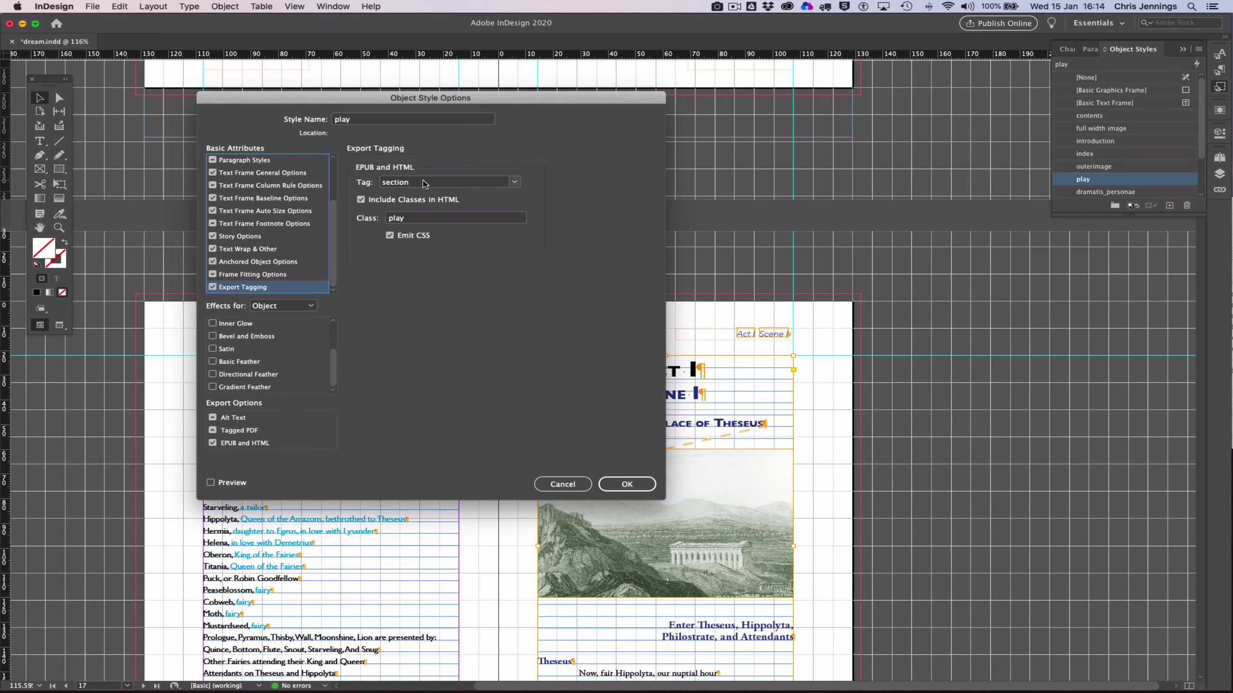
pyautogui.click(625, 484)
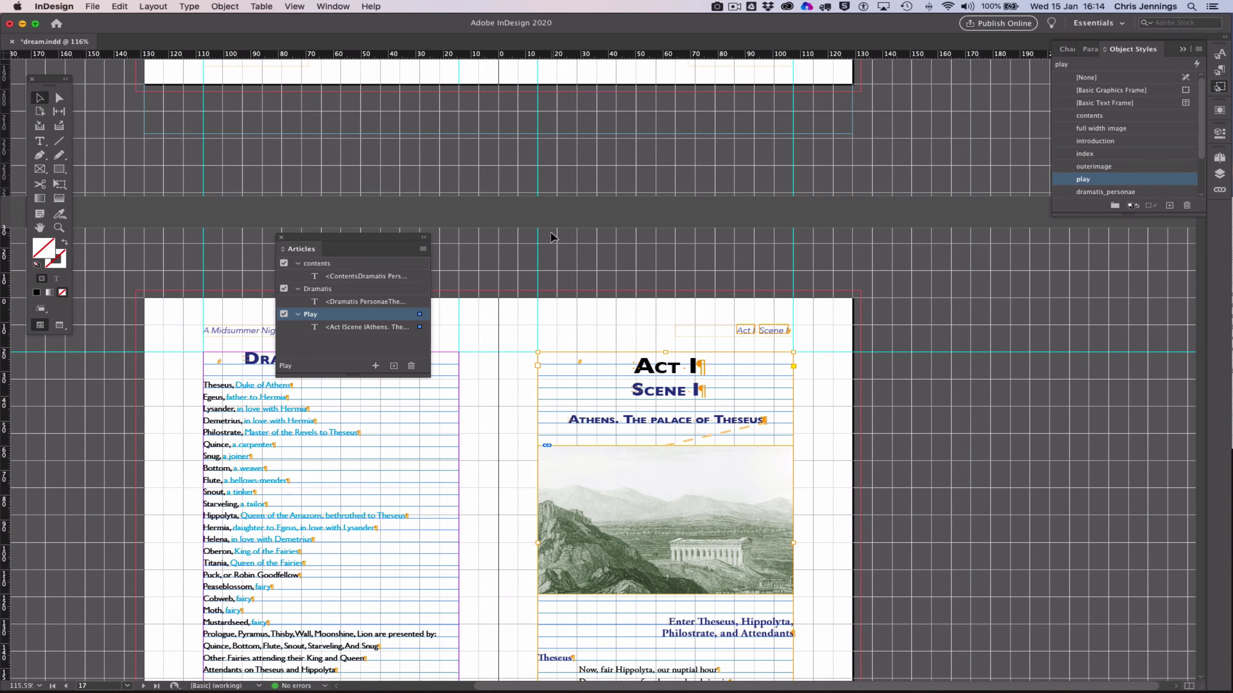
# Step: Save the changes made to dream.indd
pyautogui.scroll(-3, 533, 224)
pyautogui.scroll(-3, 535, 230)
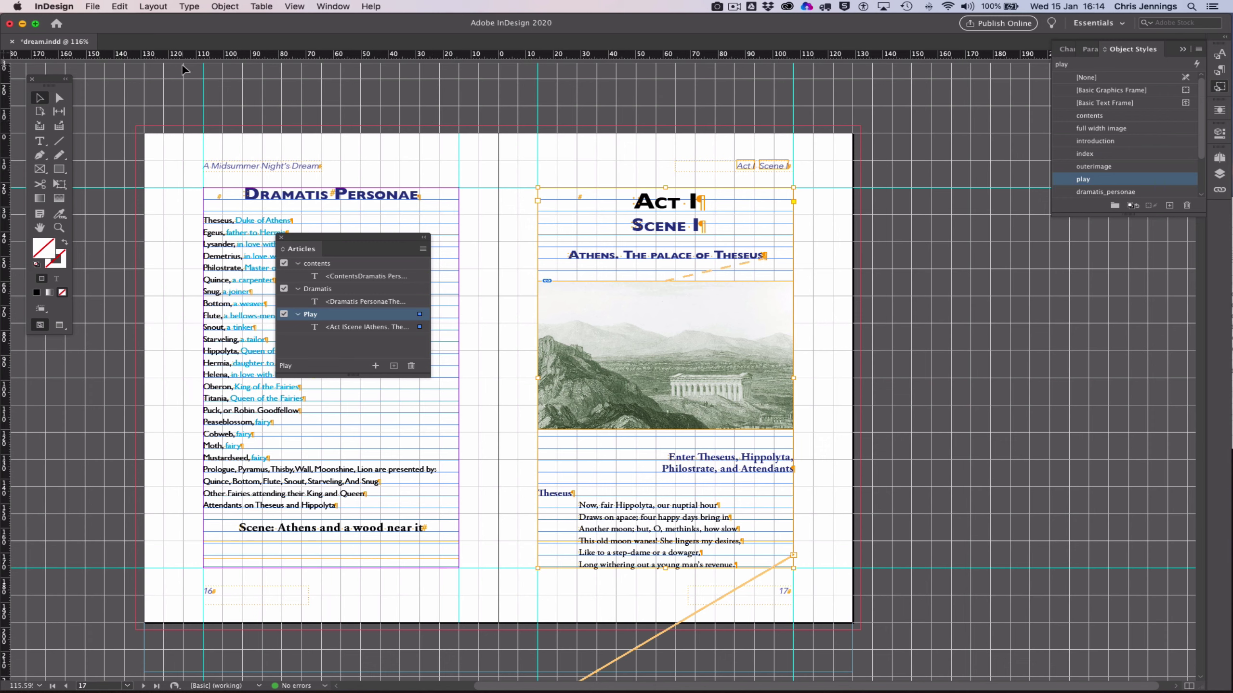
pyautogui.press('super+s')
# Step: Start exporting the document in HTML format as dream.html to the dream3 Folder
pyautogui.click(93, 6)
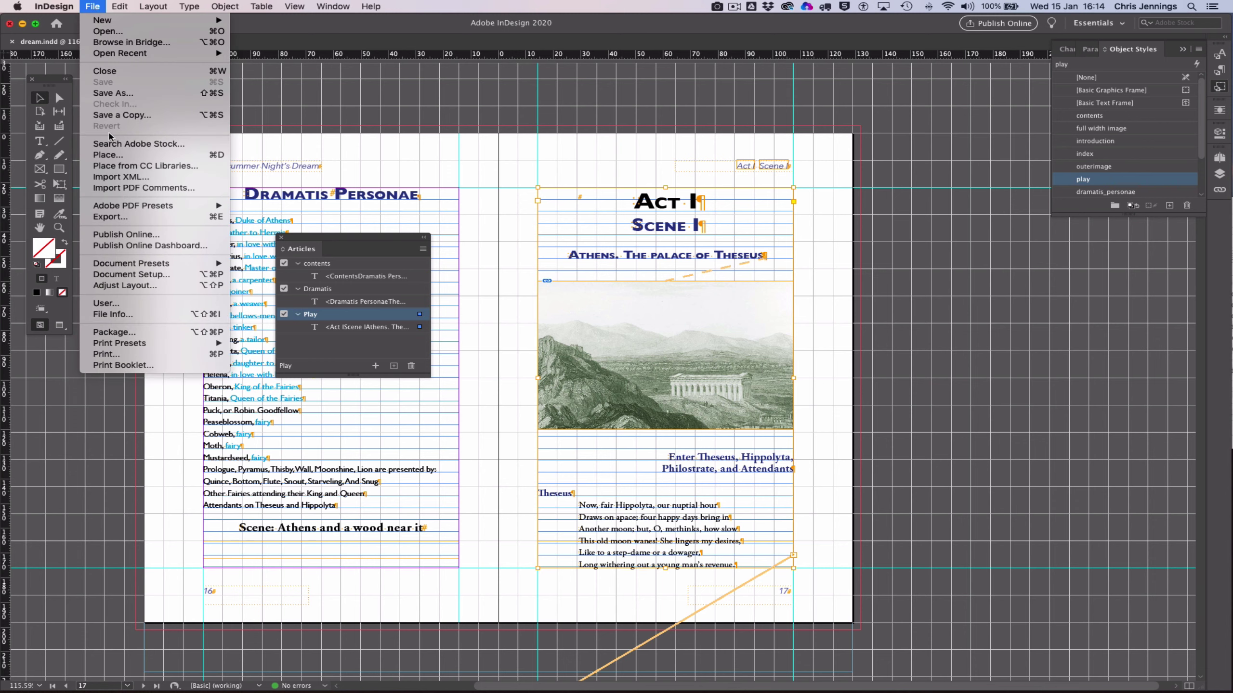
pyautogui.click(111, 217)
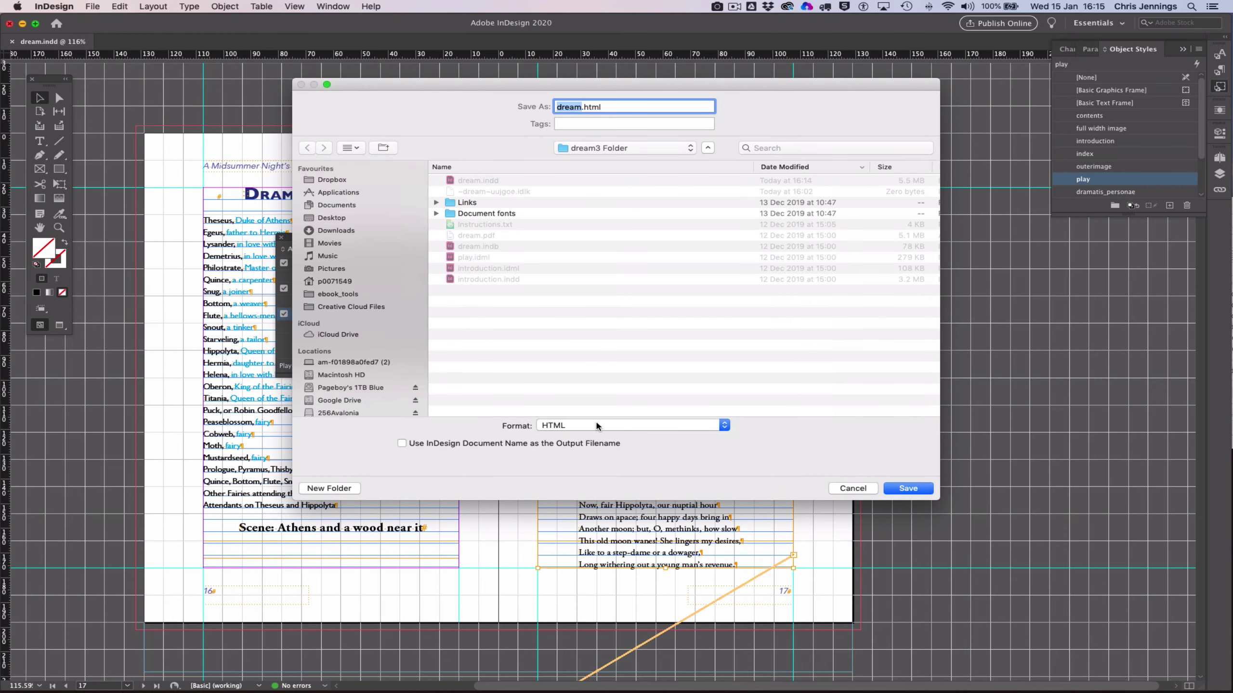
pyautogui.click(597, 425)
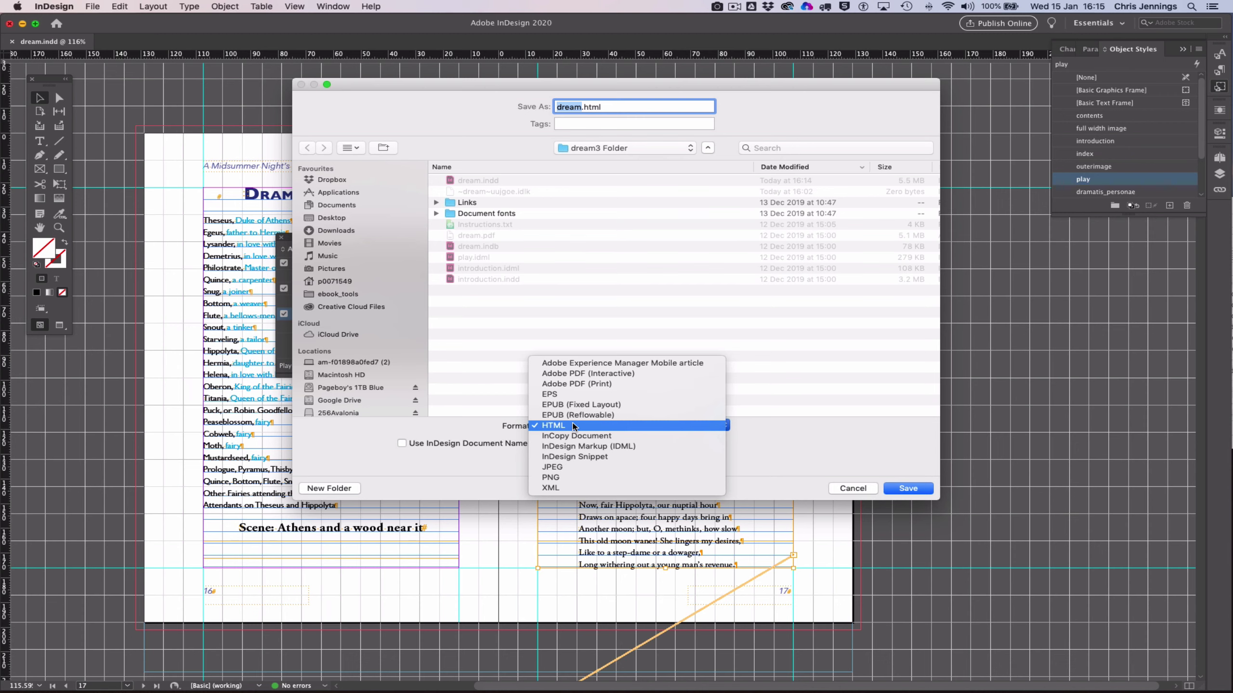
pyautogui.click(572, 425)
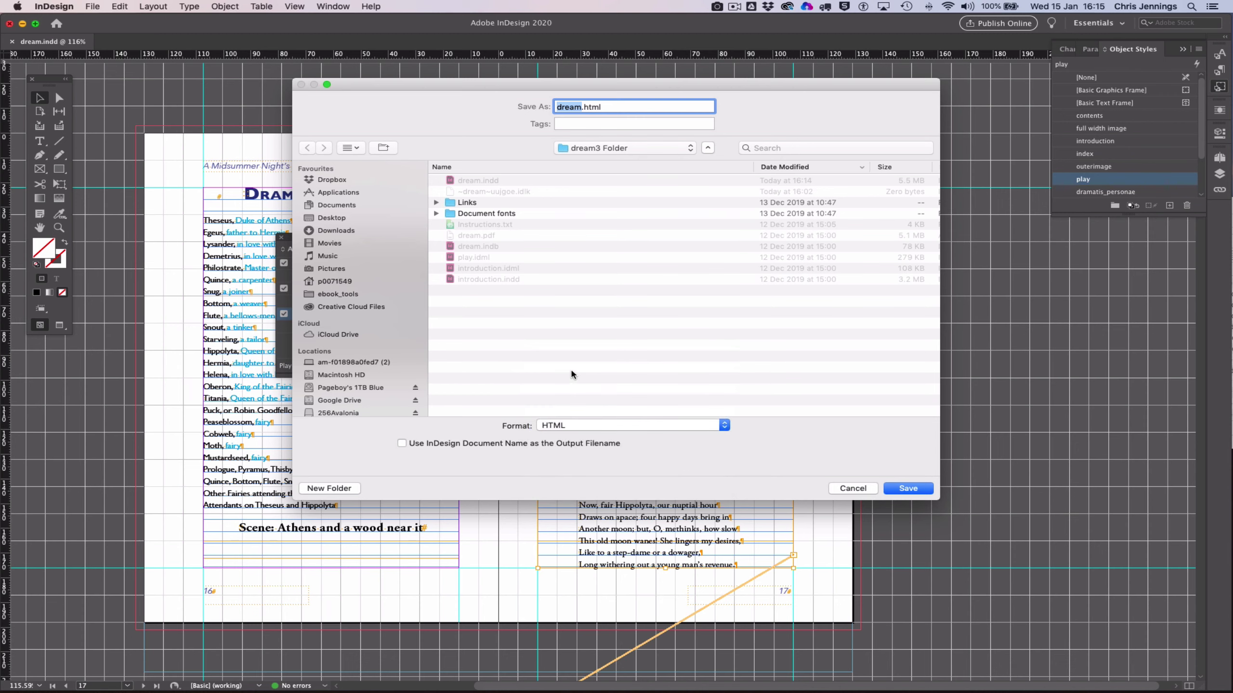
pyautogui.click(583, 426)
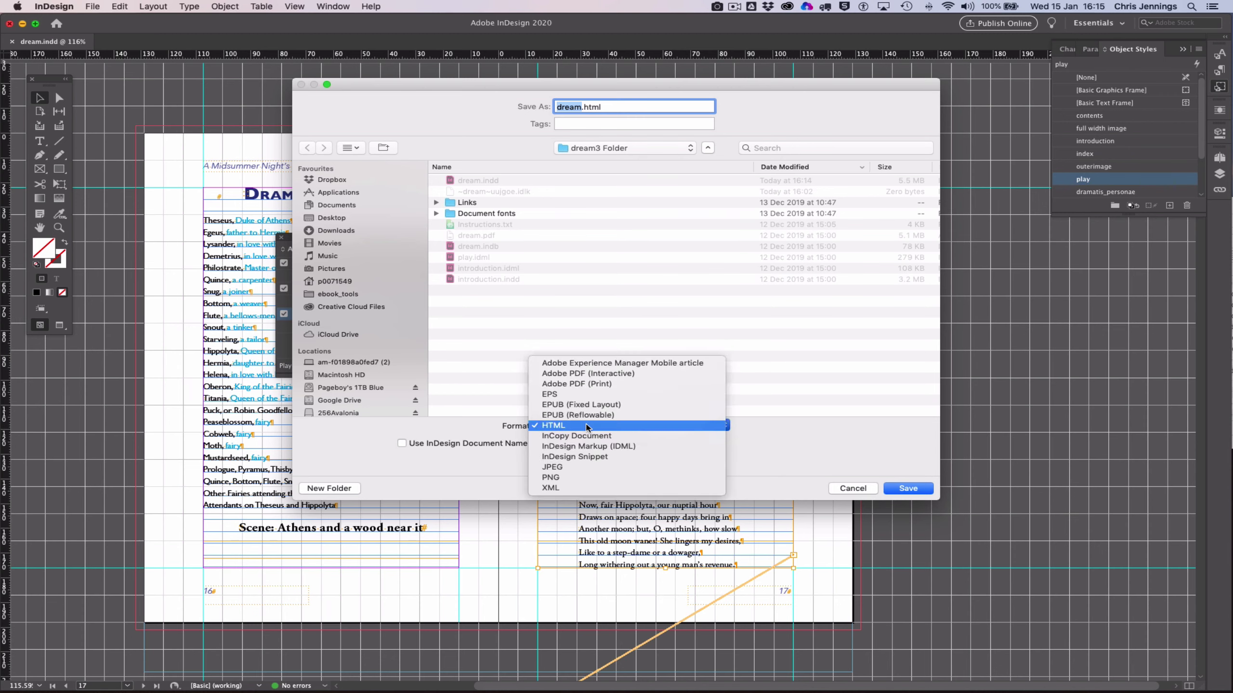
pyautogui.click(588, 427)
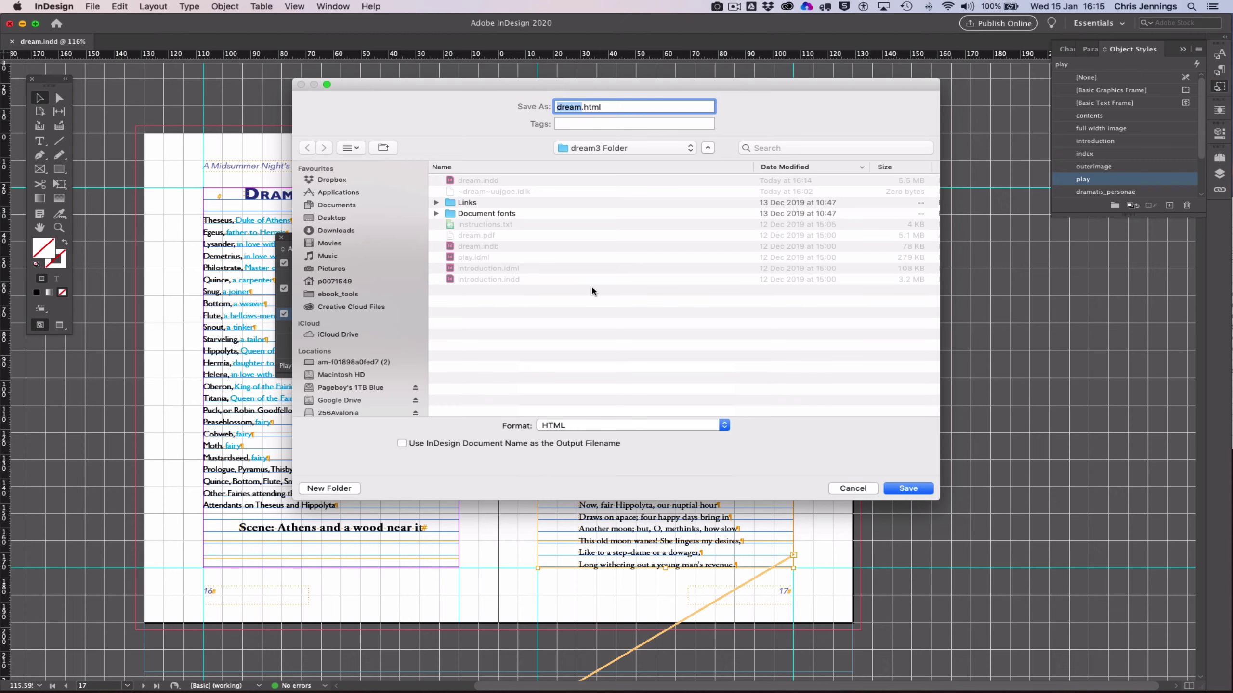
pyautogui.click(908, 488)
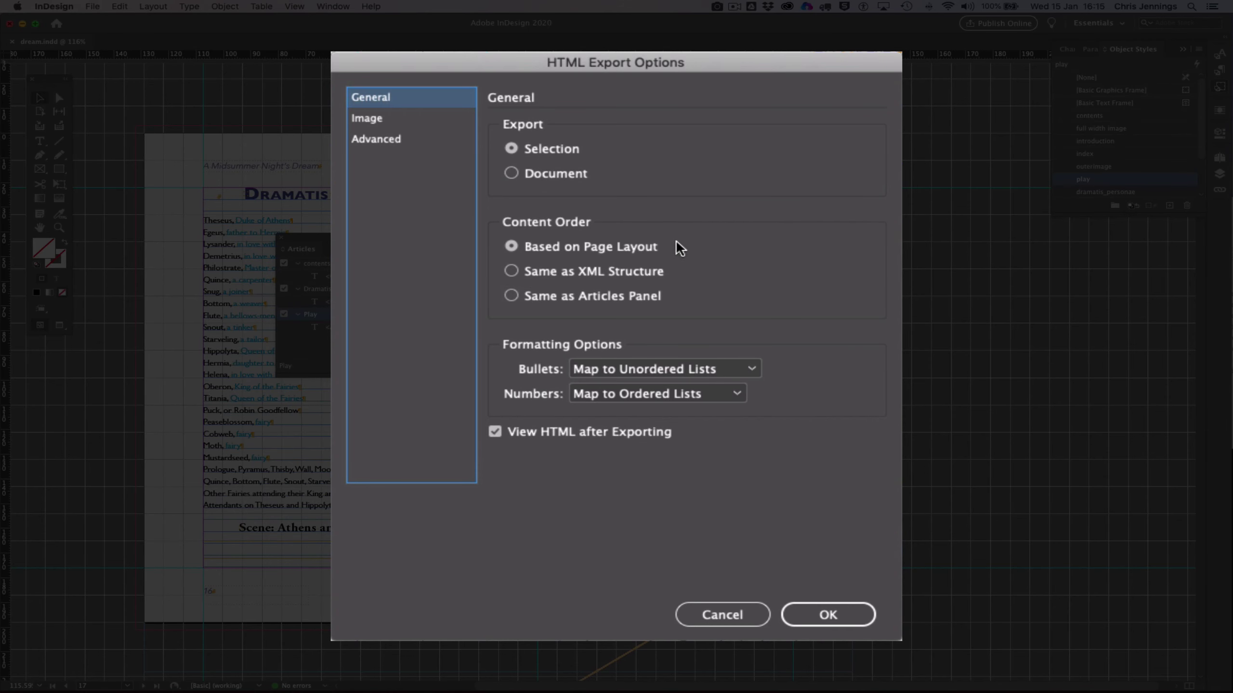
# Step: Set the HTML content order to Same as Articles Panel and have images copied as Original
pyautogui.click(511, 295)
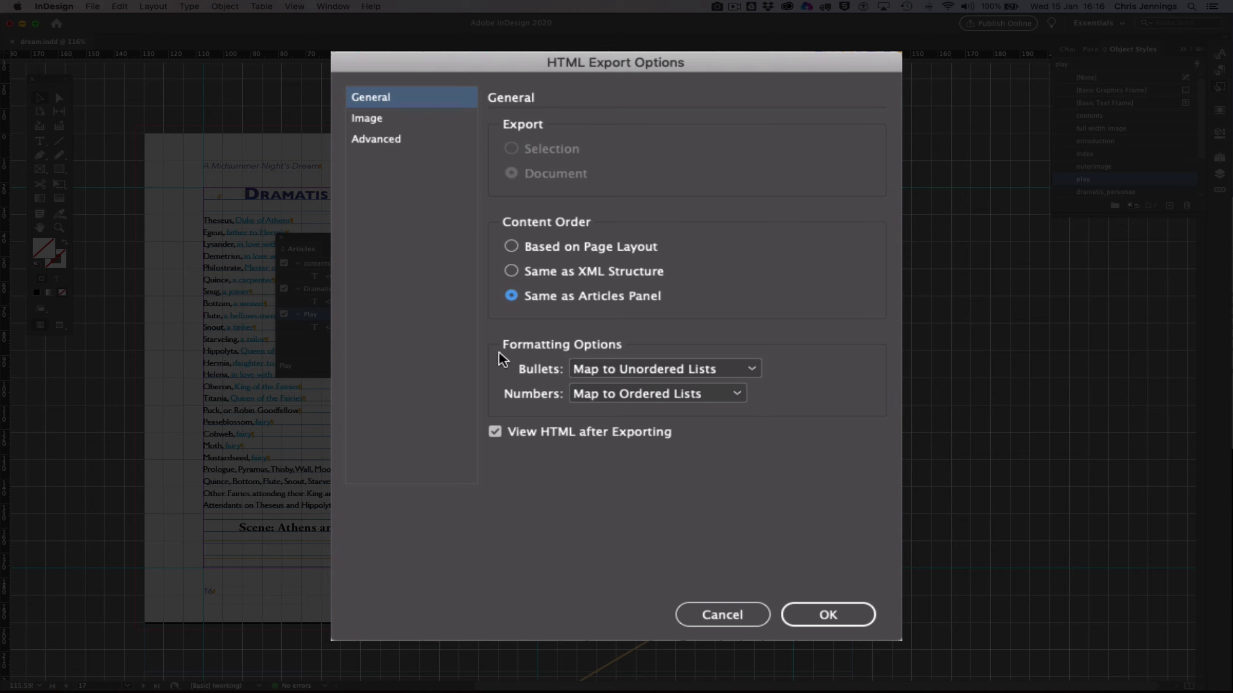
pyautogui.click(391, 122)
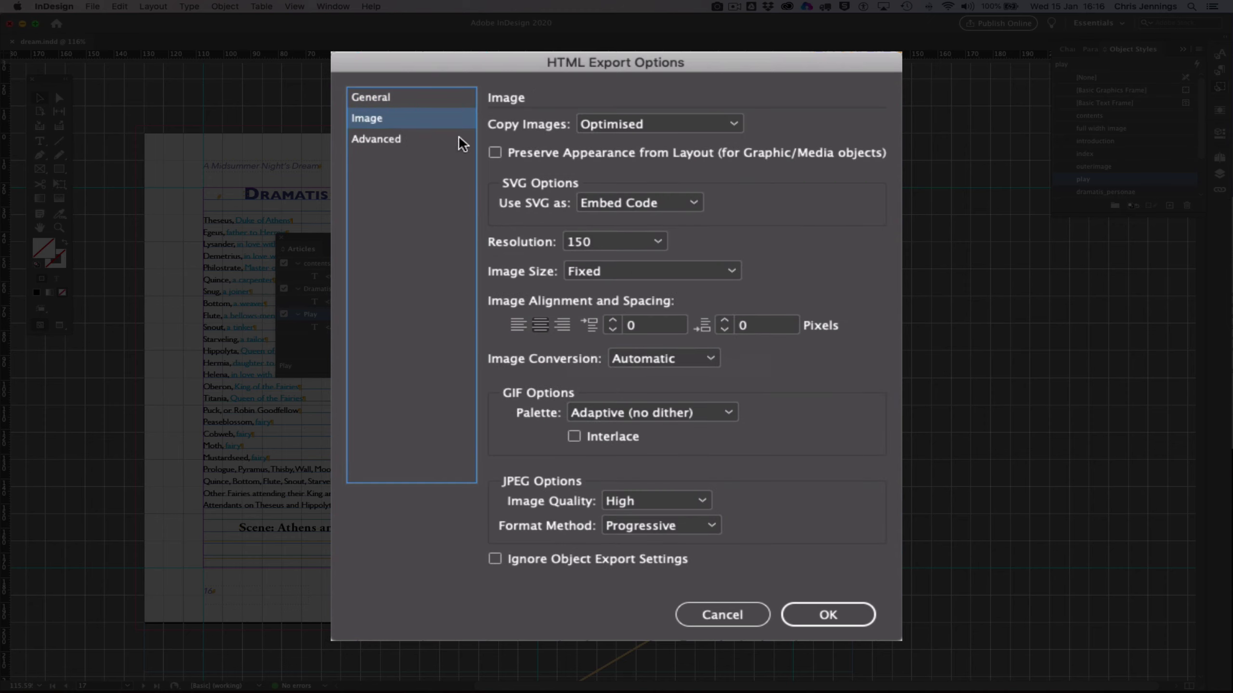
pyautogui.click(736, 127)
pyautogui.click(657, 145)
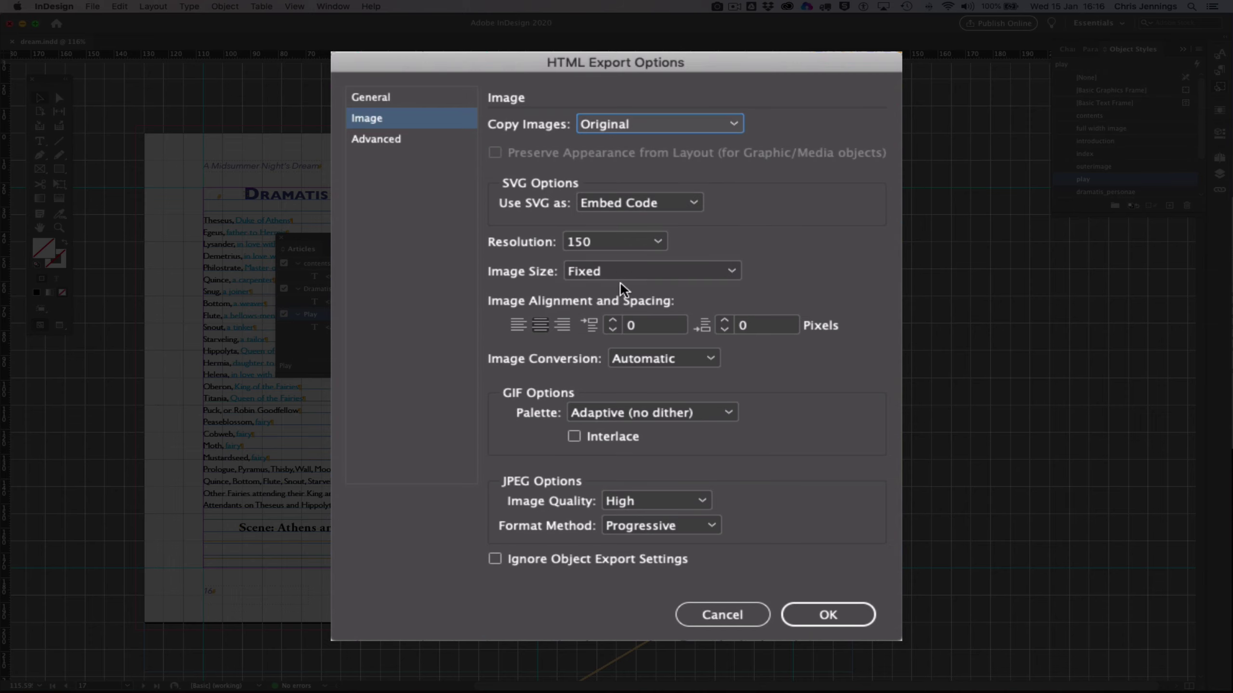
# Step: Set the exported image size to Relative to Text Flow and the JPEG image quality to Maximum
pyautogui.click(732, 273)
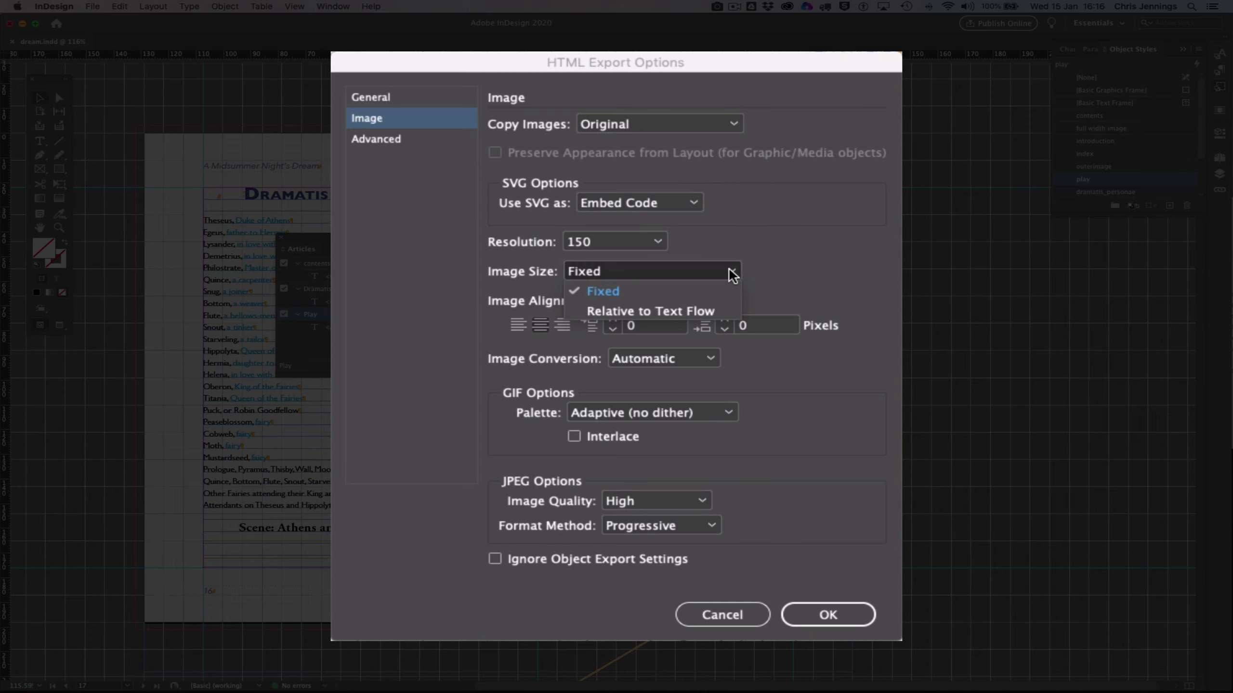
pyautogui.click(656, 312)
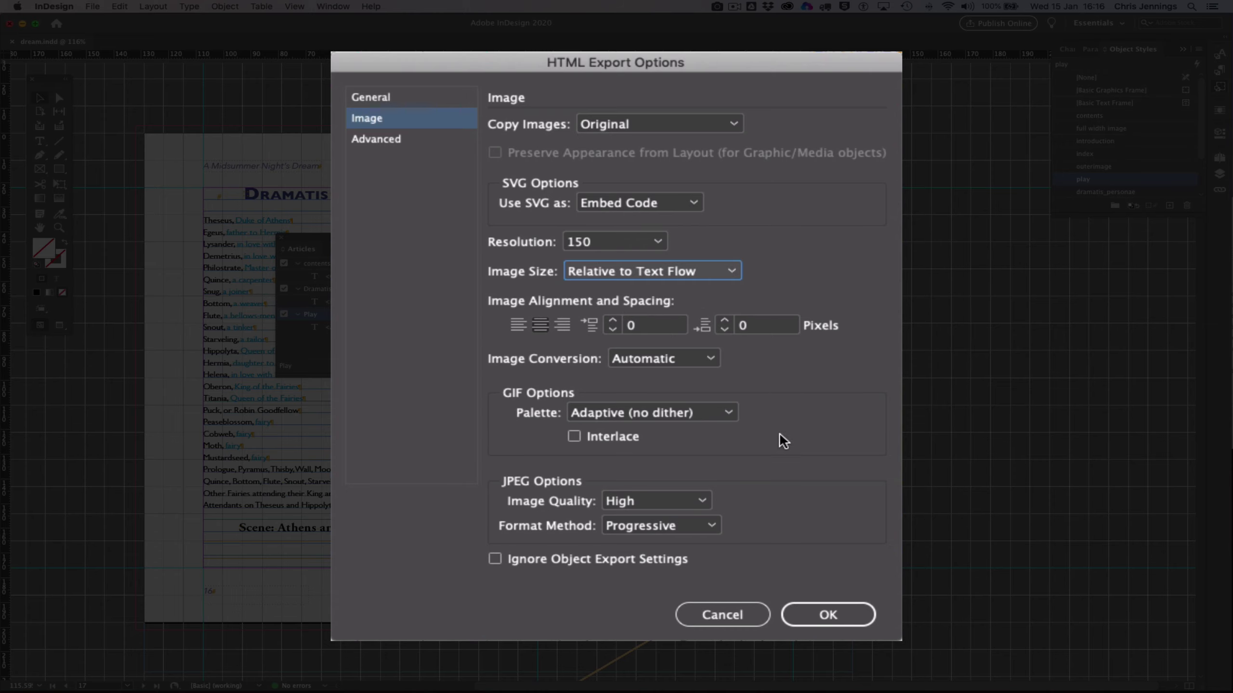
pyautogui.click(702, 502)
pyautogui.click(669, 581)
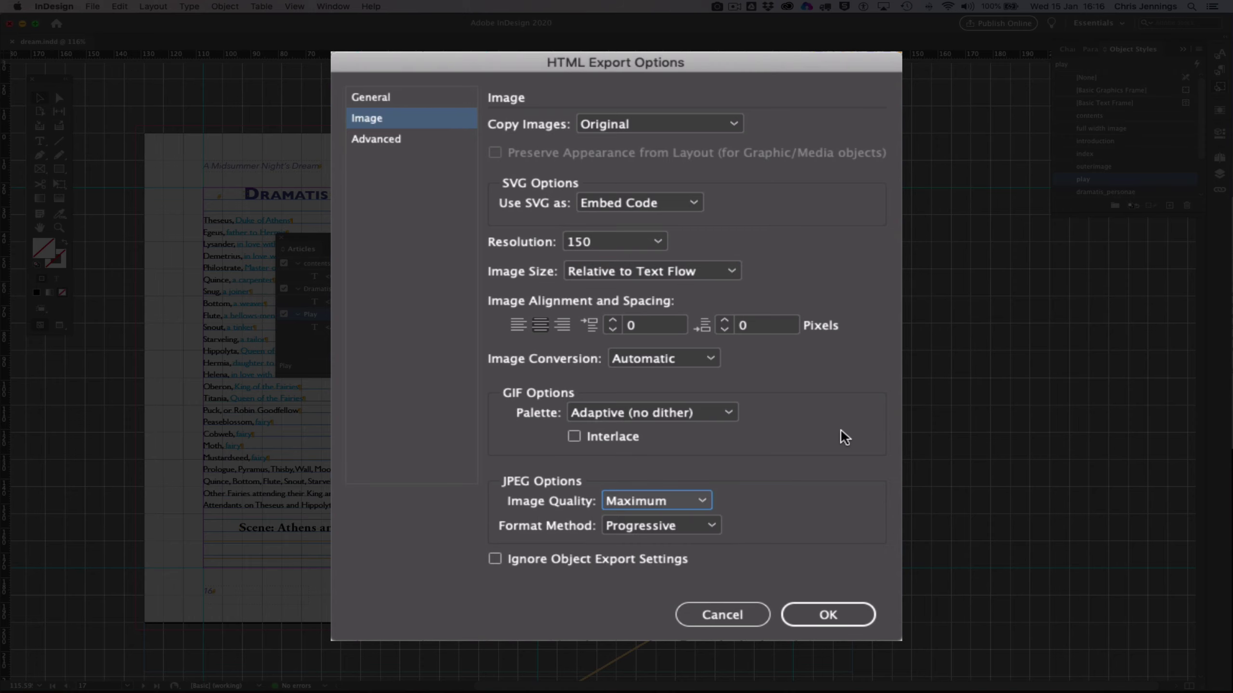
# Step: Add styles.css from the html_test folder in dreamwork1920 as the additional style sheet and complete the HTML export
pyautogui.click(383, 140)
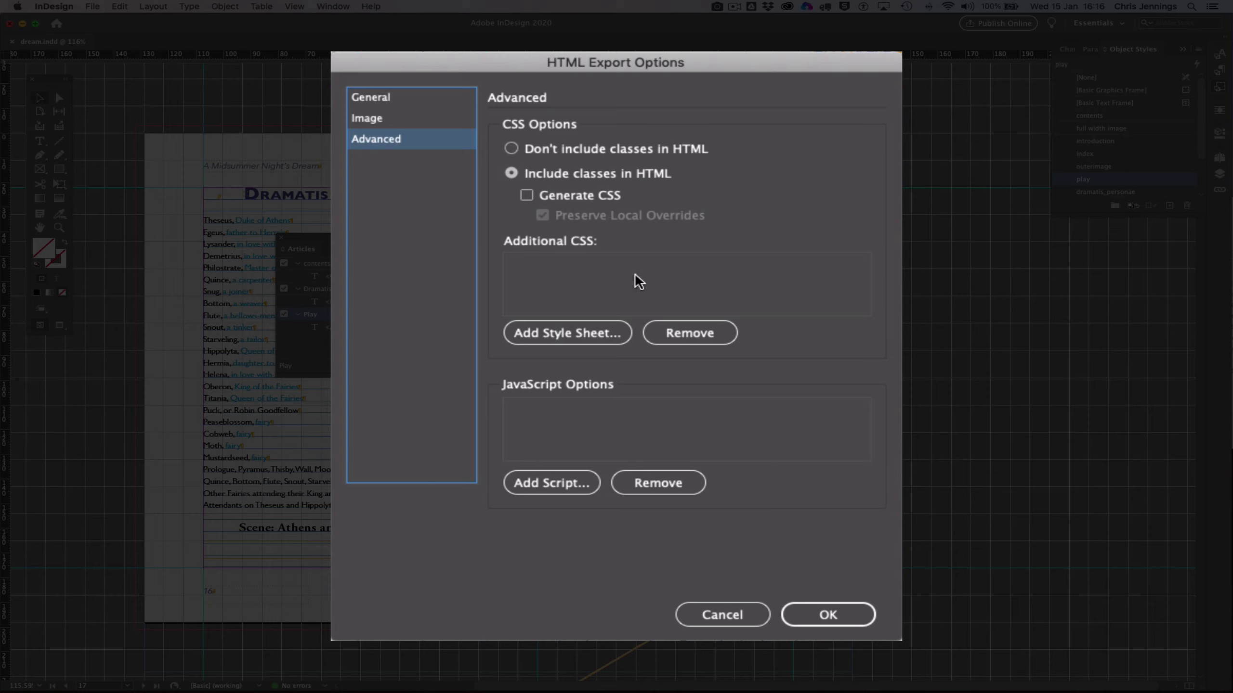
pyautogui.click(587, 331)
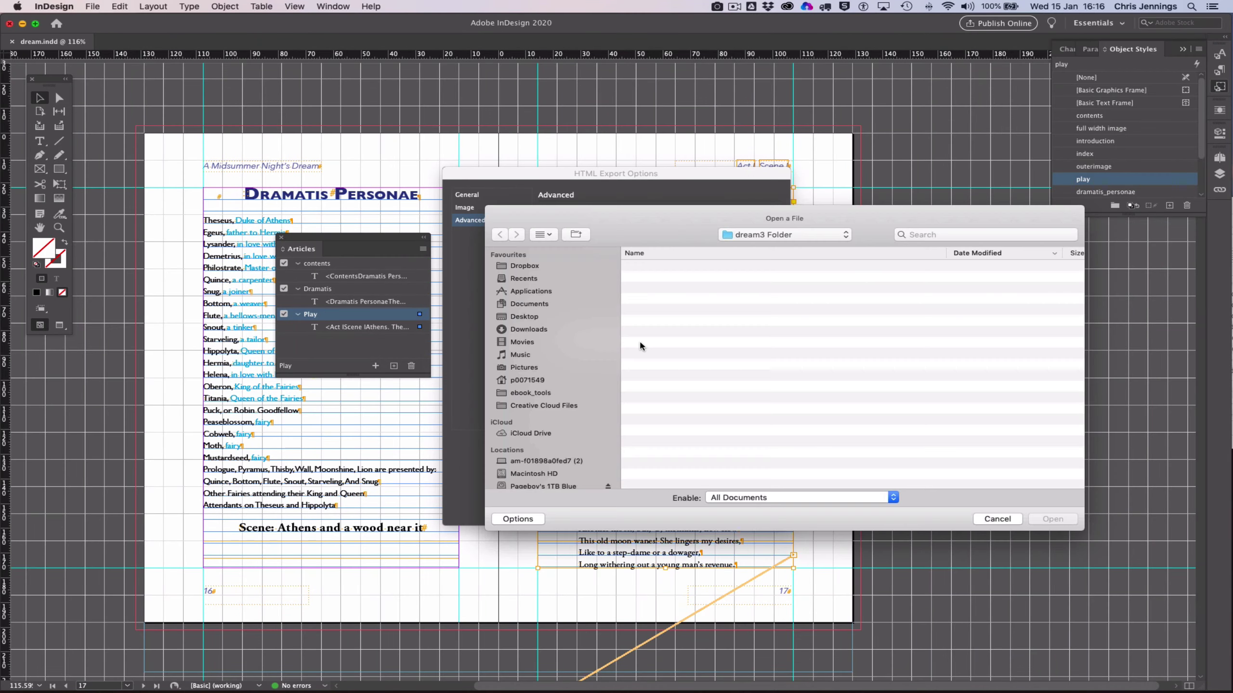
pyautogui.click(749, 238)
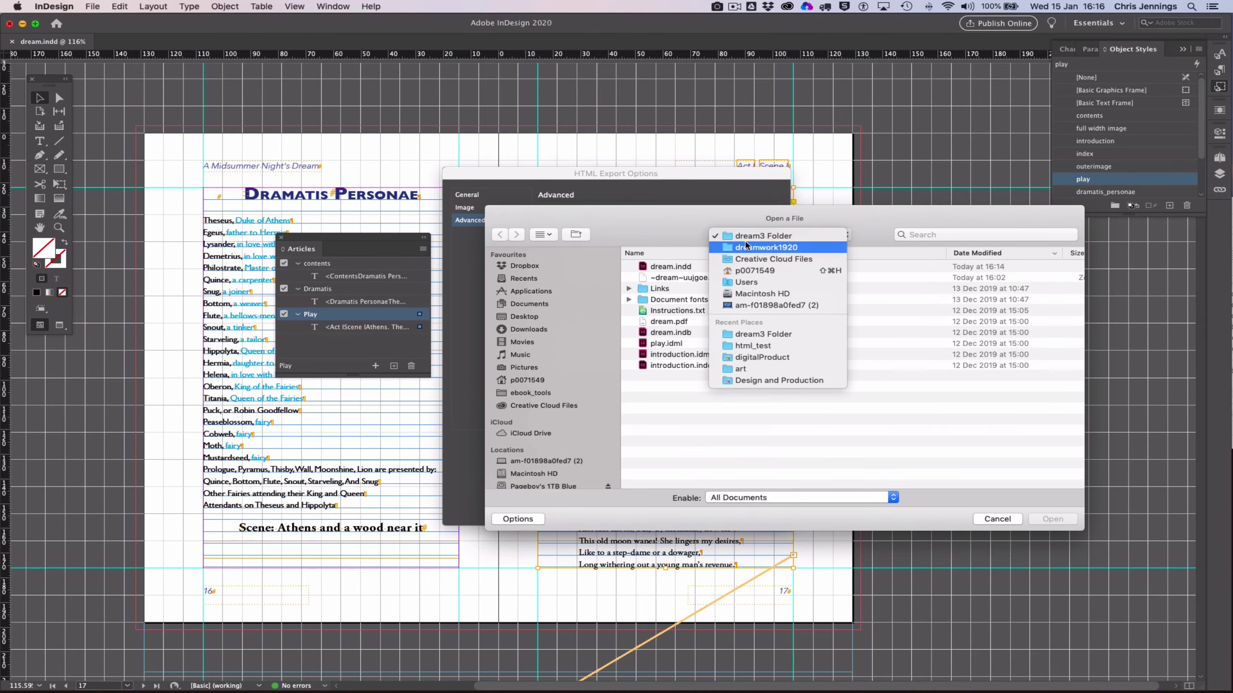
pyautogui.click(747, 248)
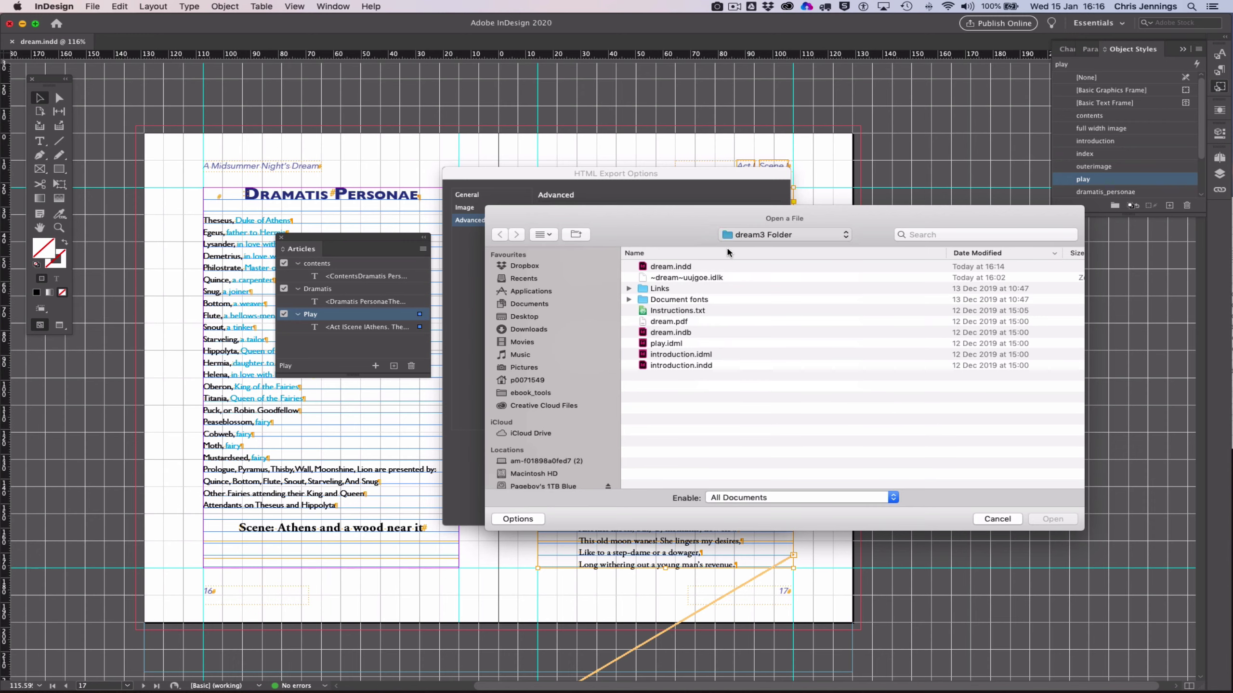
pyautogui.scroll(-15, 727, 385)
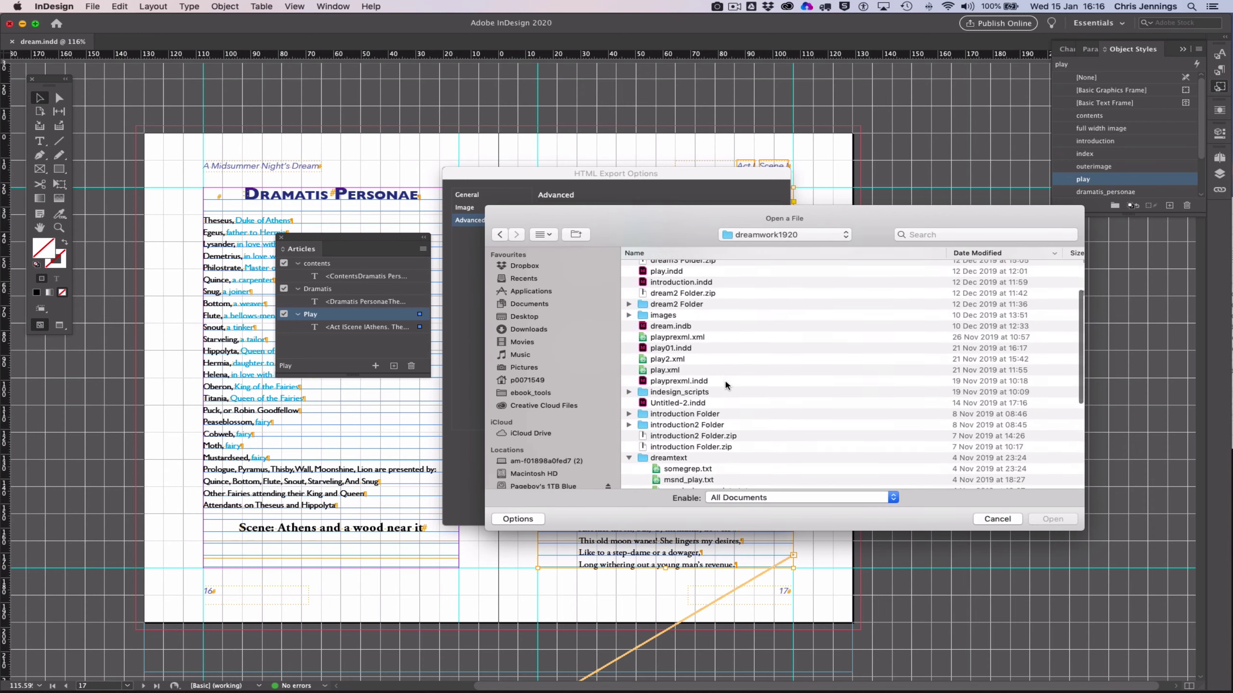
pyautogui.scroll(-1, 726, 385)
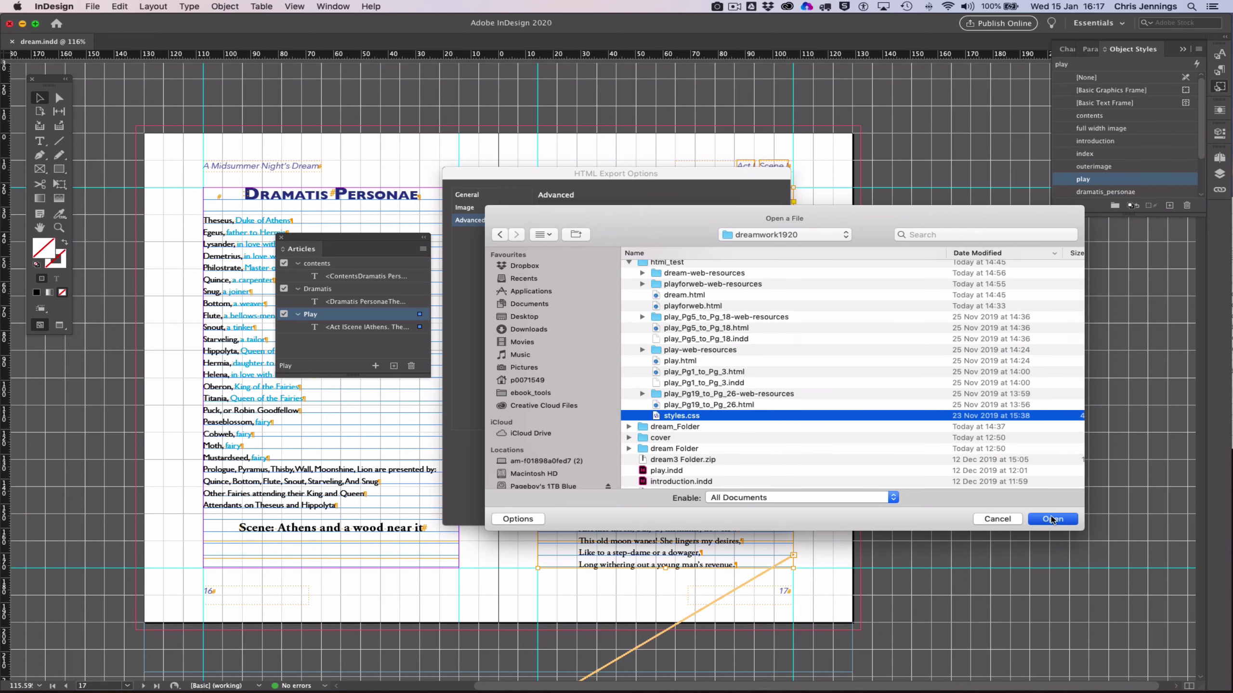
pyautogui.press('Return')
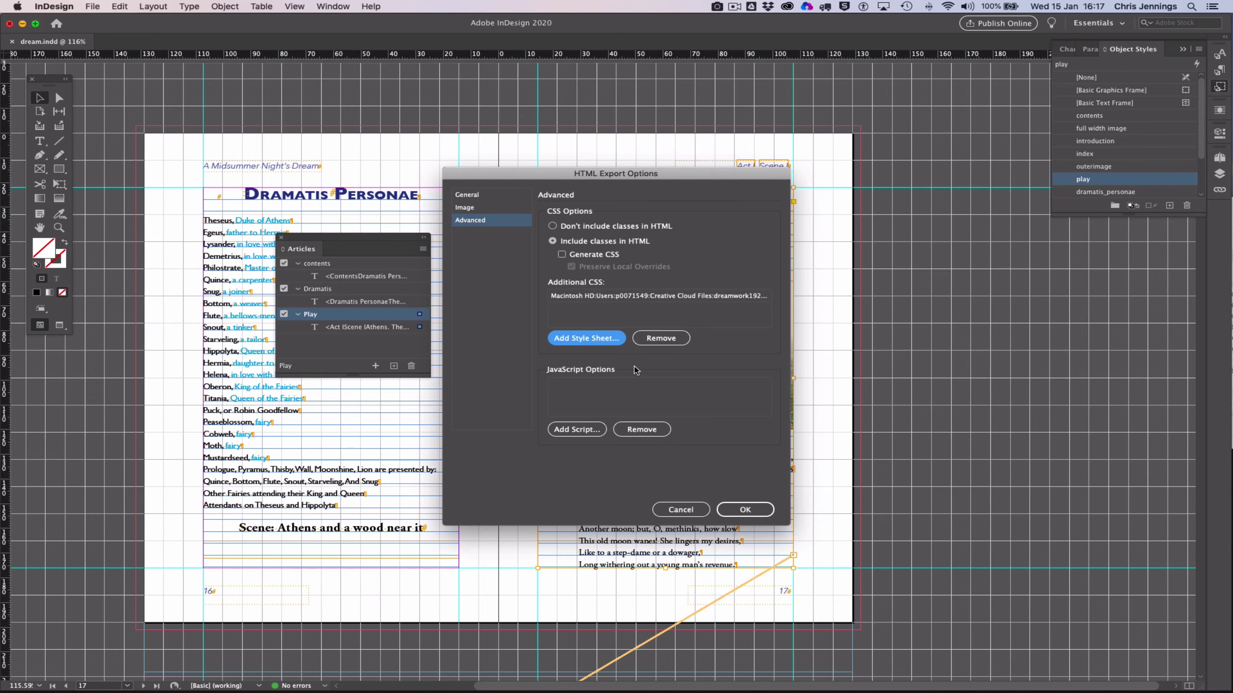
pyautogui.click(744, 509)
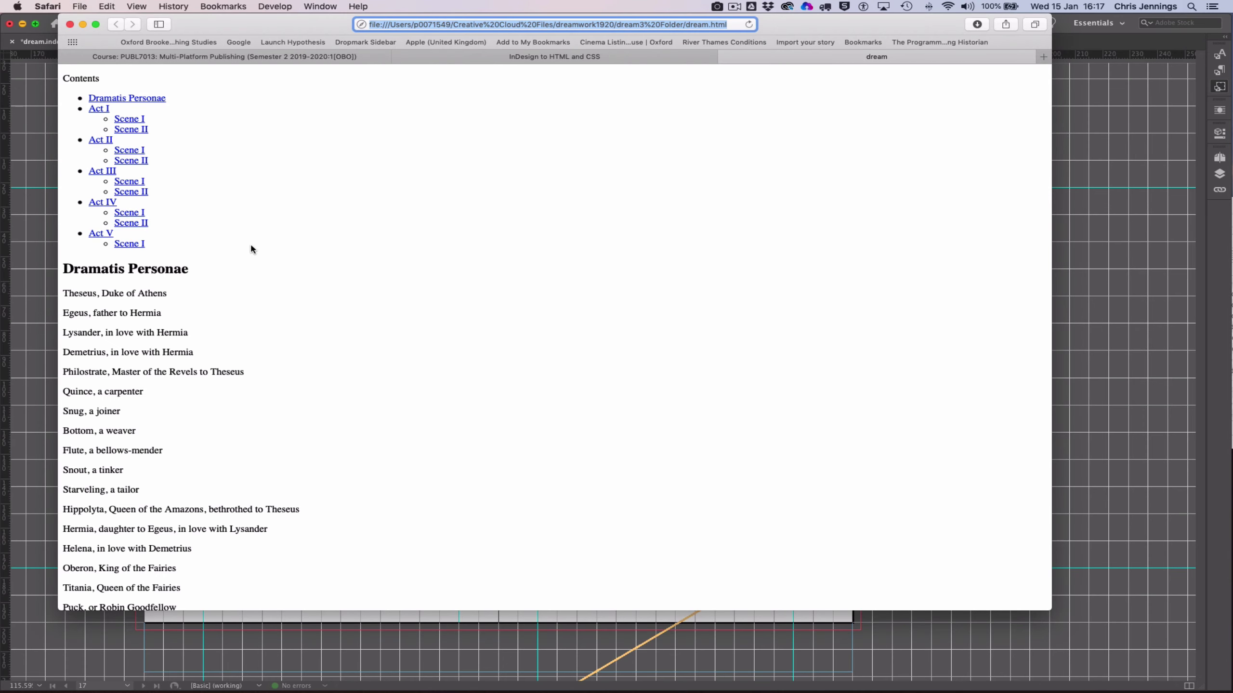
# Step: Review the exported dream.html page in Safari and test the Act III link in its contents list
pyautogui.scroll(-15, 250, 249)
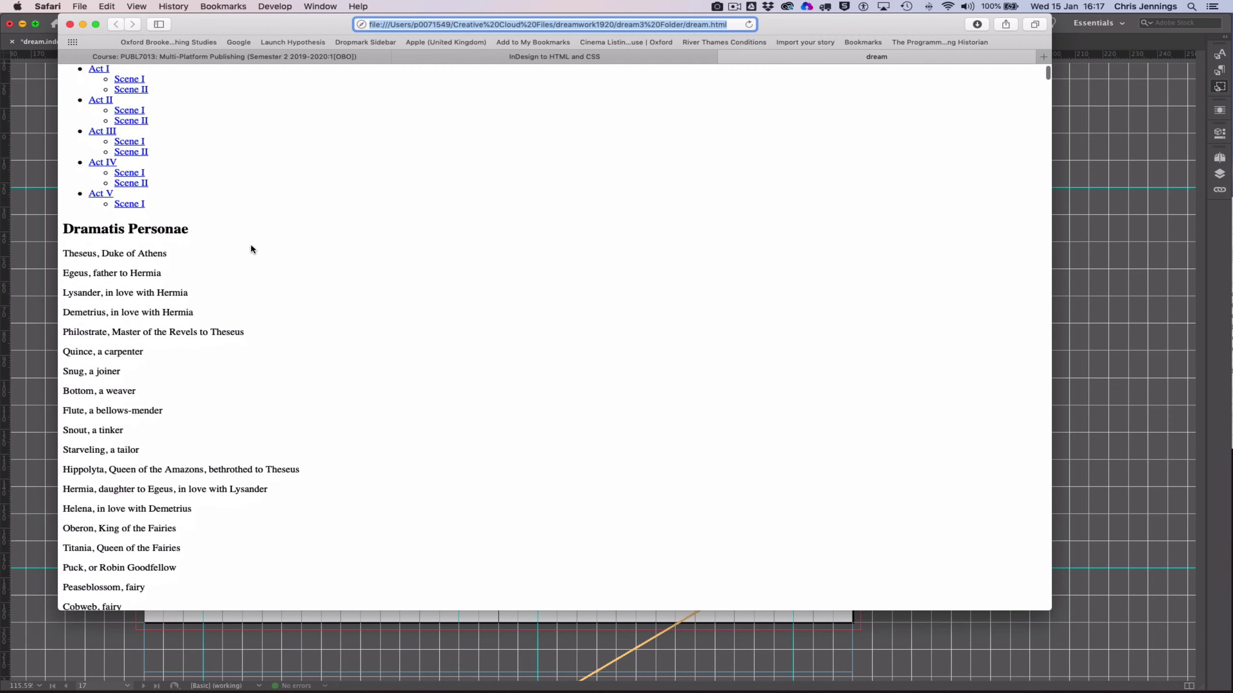
pyautogui.scroll(-15, 250, 249)
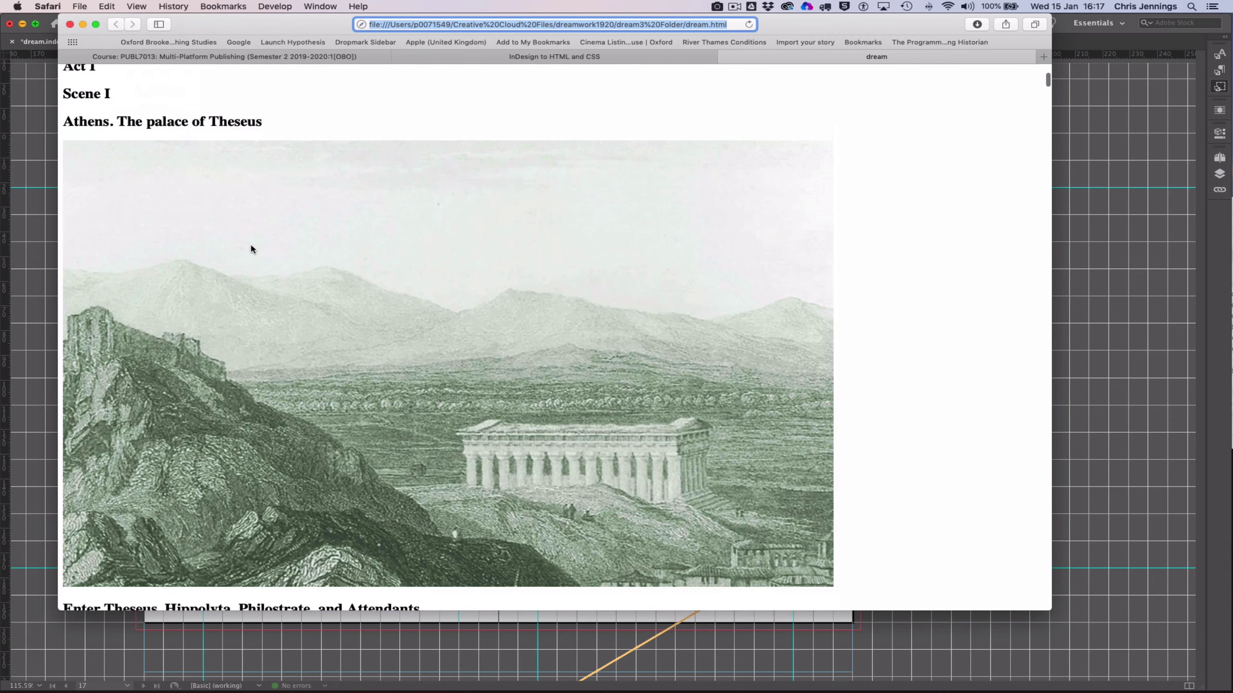
pyautogui.scroll(-5, 250, 249)
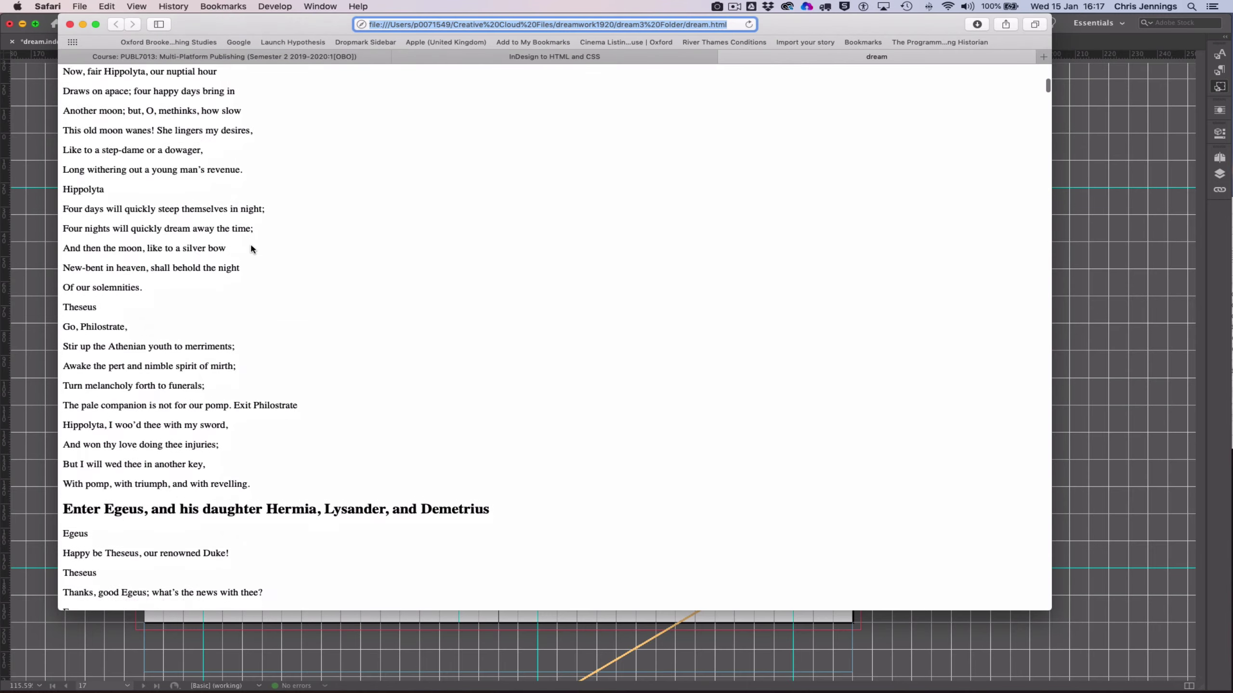
pyautogui.scroll(20, 250, 249)
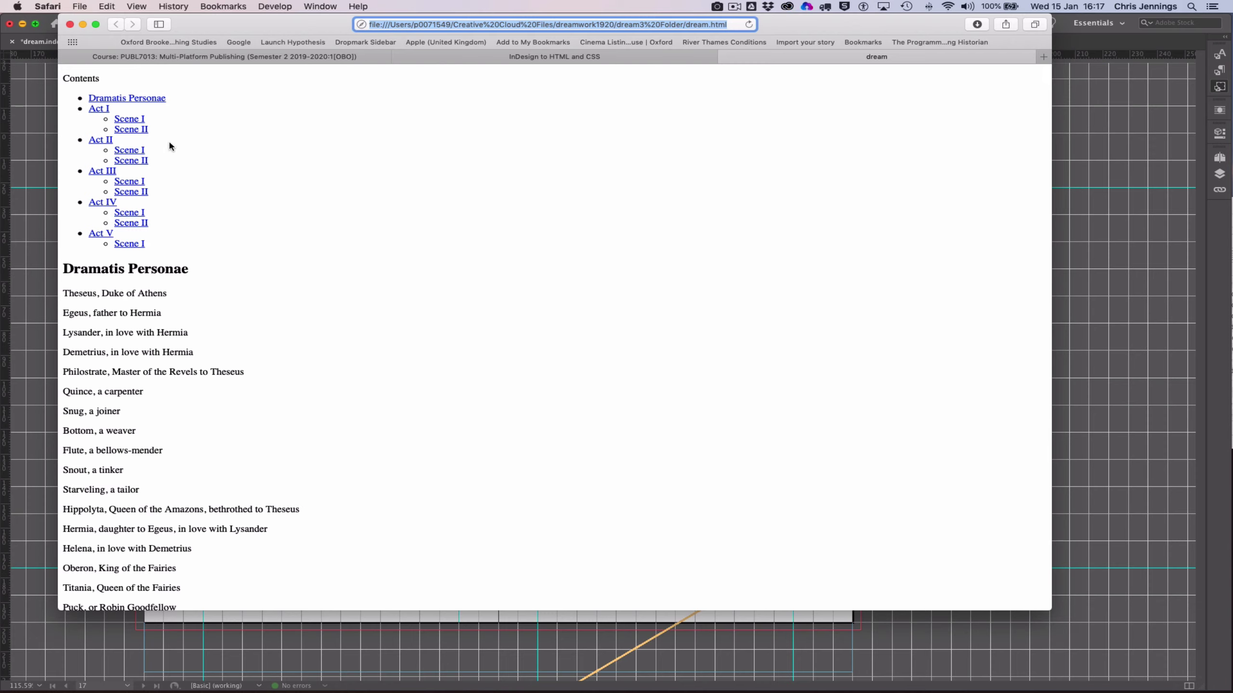
pyautogui.scroll(2, 171, 144)
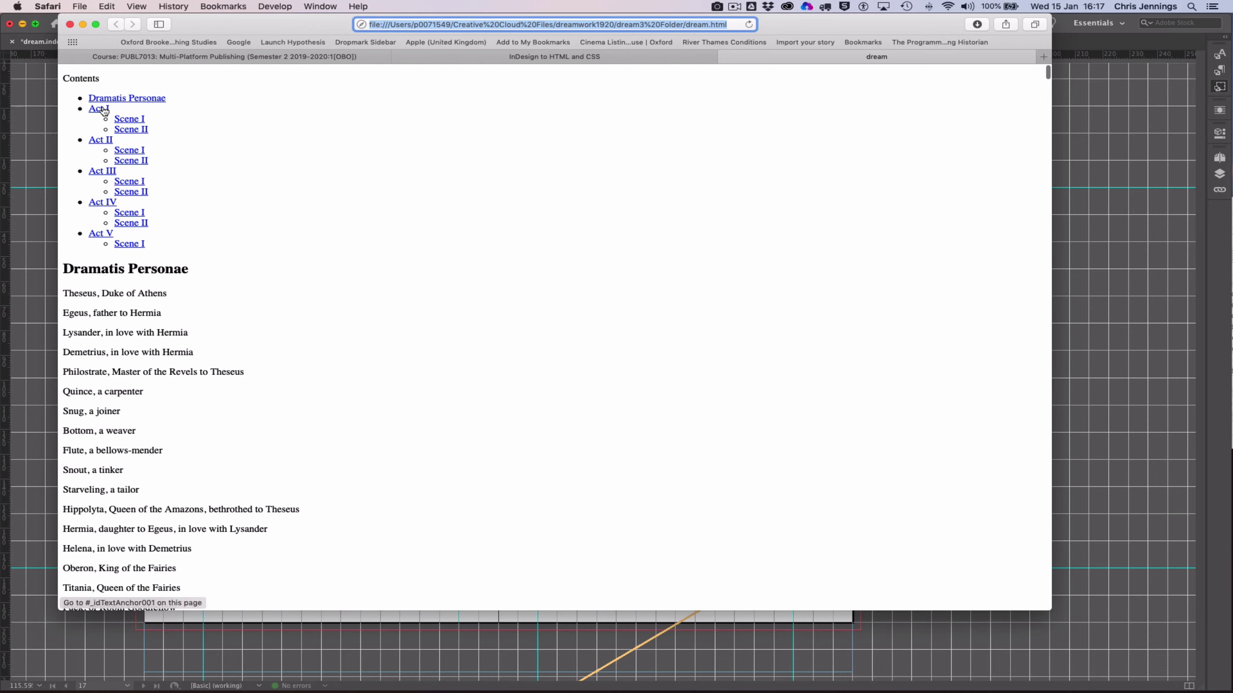
pyautogui.click(101, 170)
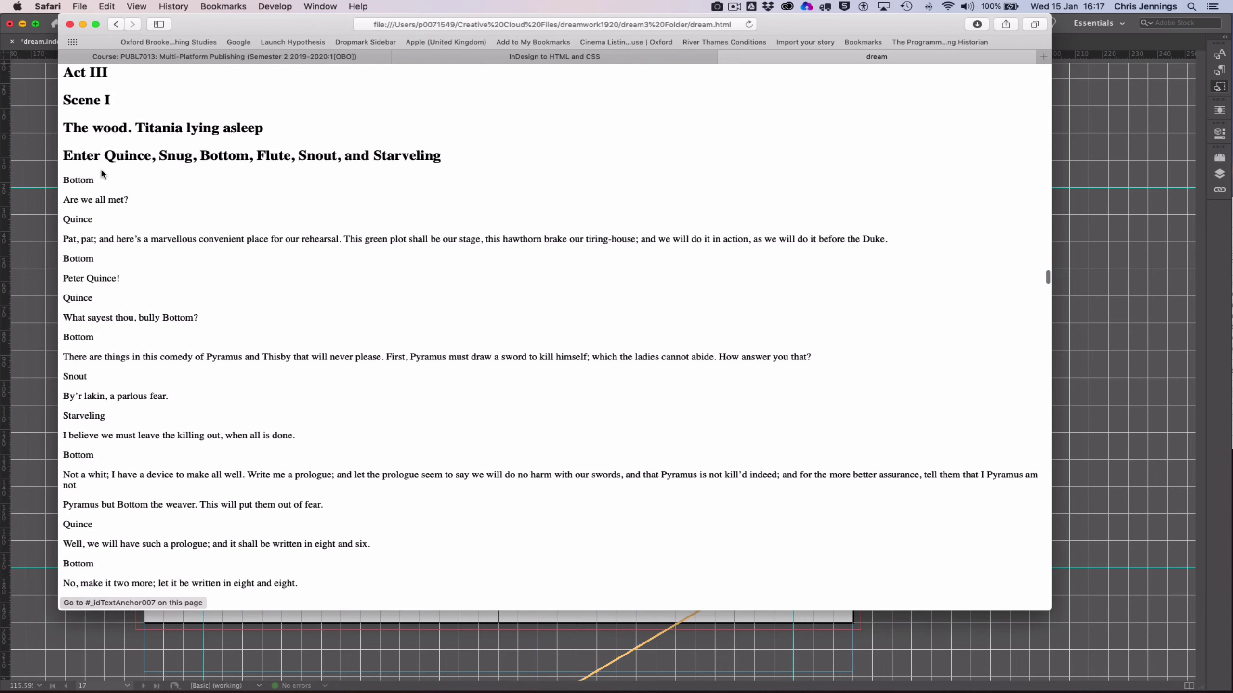